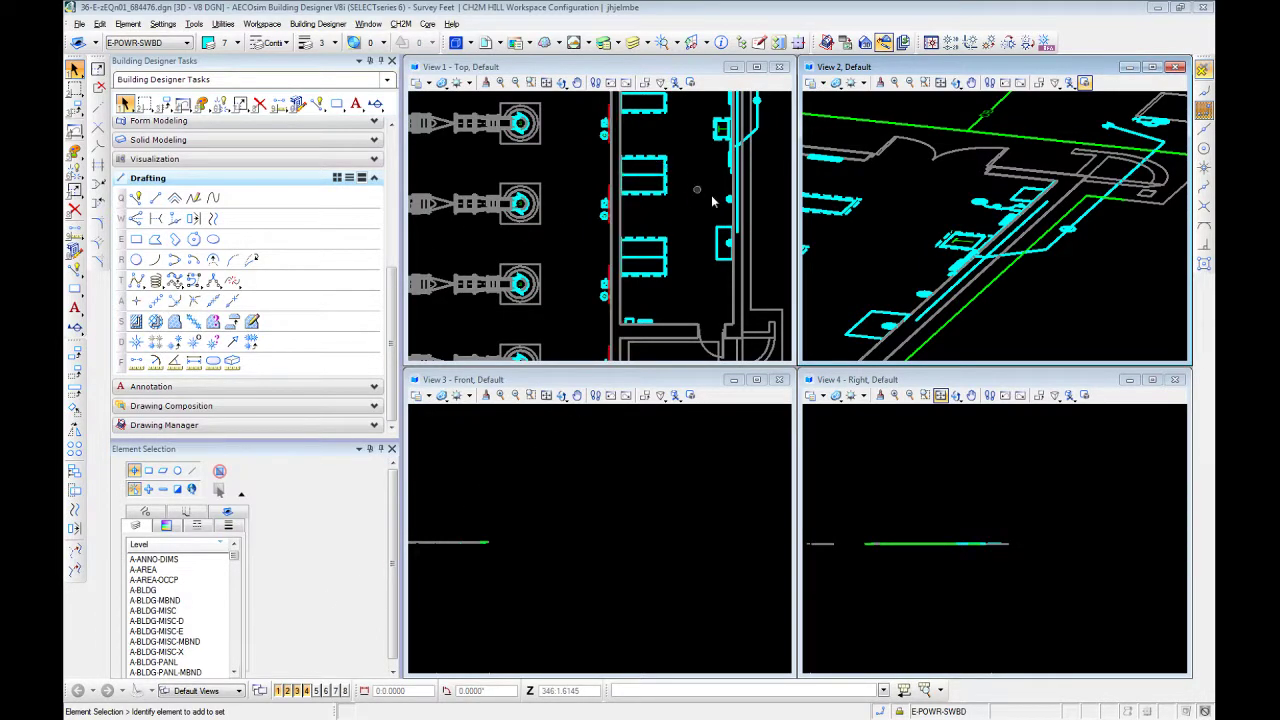
# Examine the PK3-36-EP-110_684476.dgn attachment's settings in References and check how it selects as one element in the views.
pyautogui.scroll(4, 680, 190)
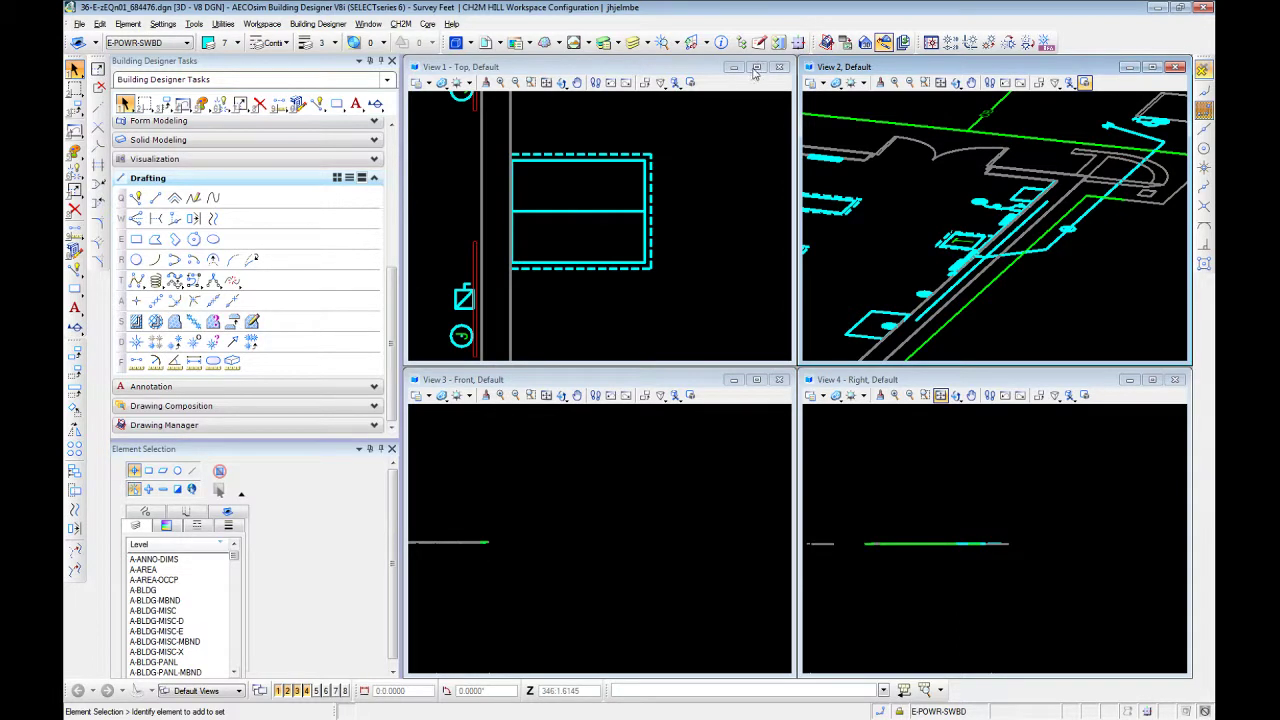
pyautogui.scroll(-3, 964, 235)
pyautogui.moveTo(925, 268); pyautogui.dragTo(988, 203, button='middle')
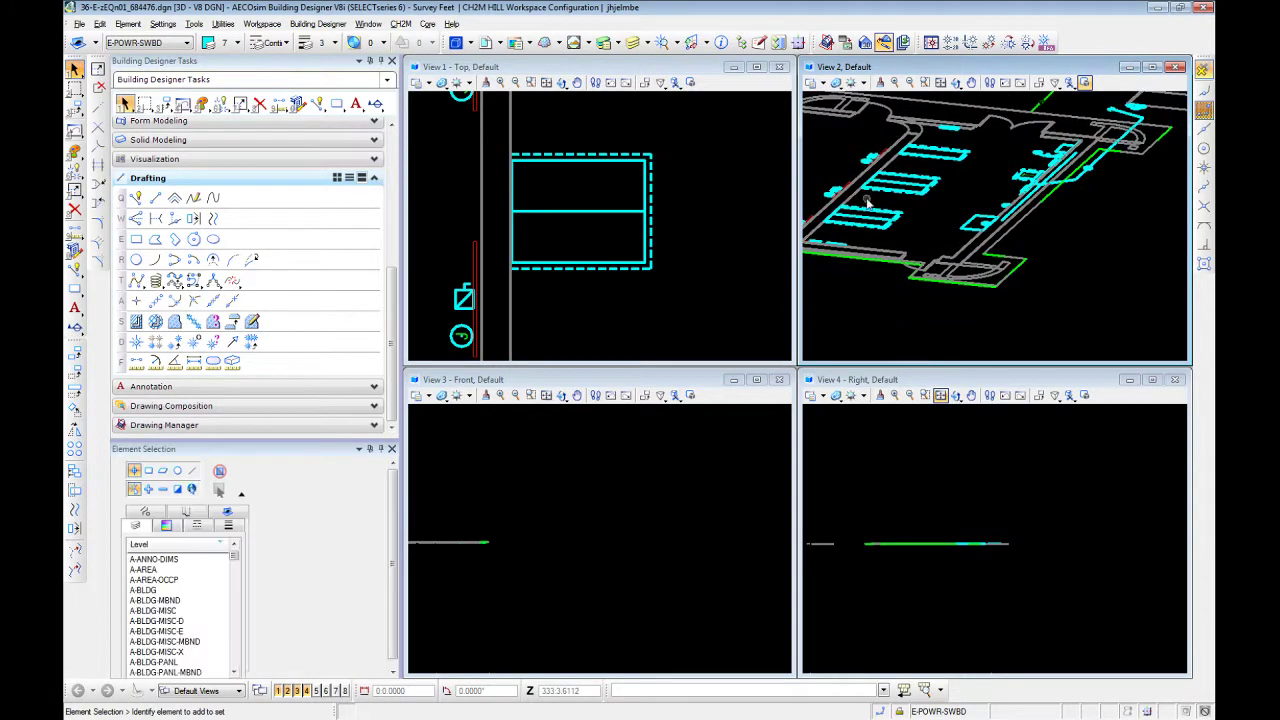
pyautogui.middleClick(894, 190)
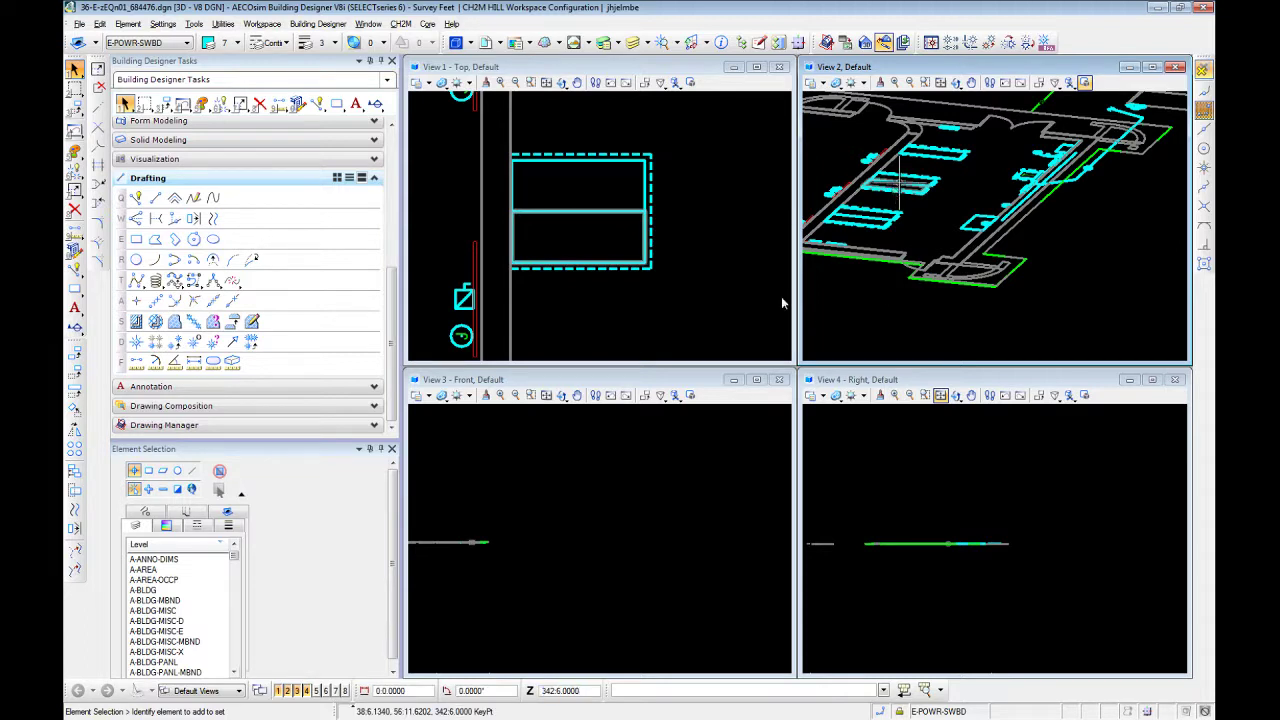
pyautogui.click(703, 255)
pyautogui.click(716, 279)
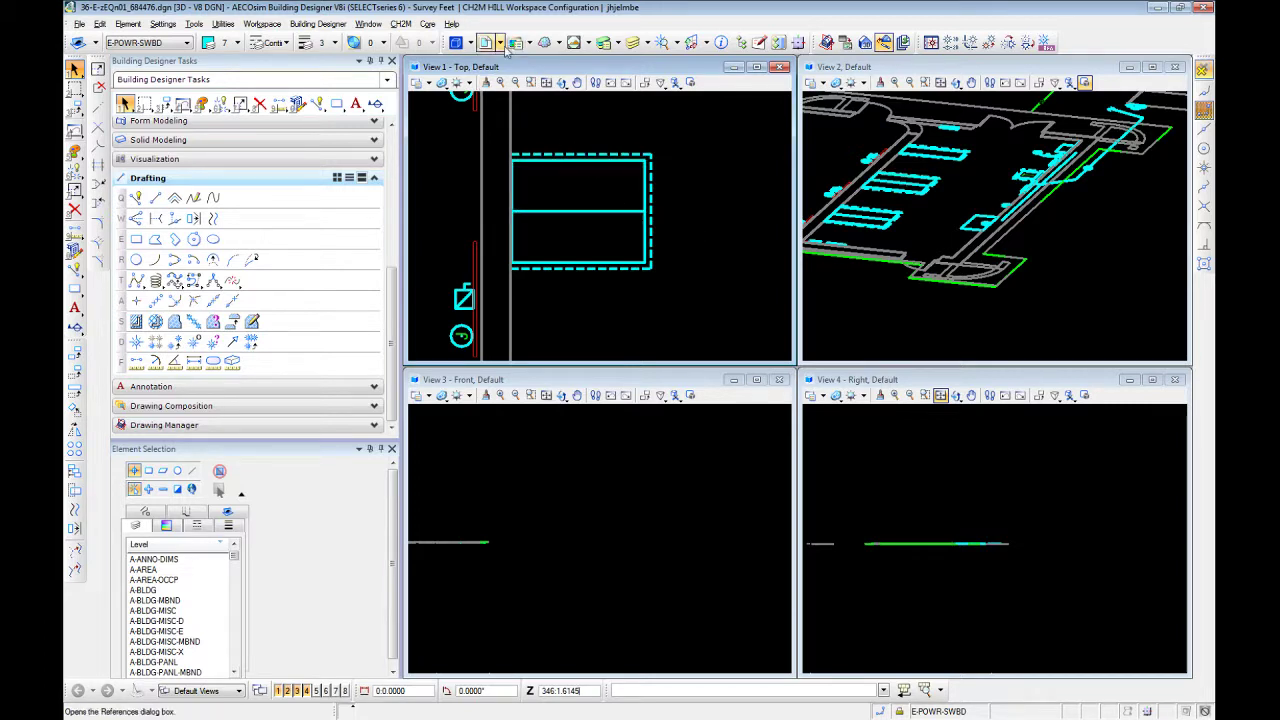
pyautogui.click(485, 44)
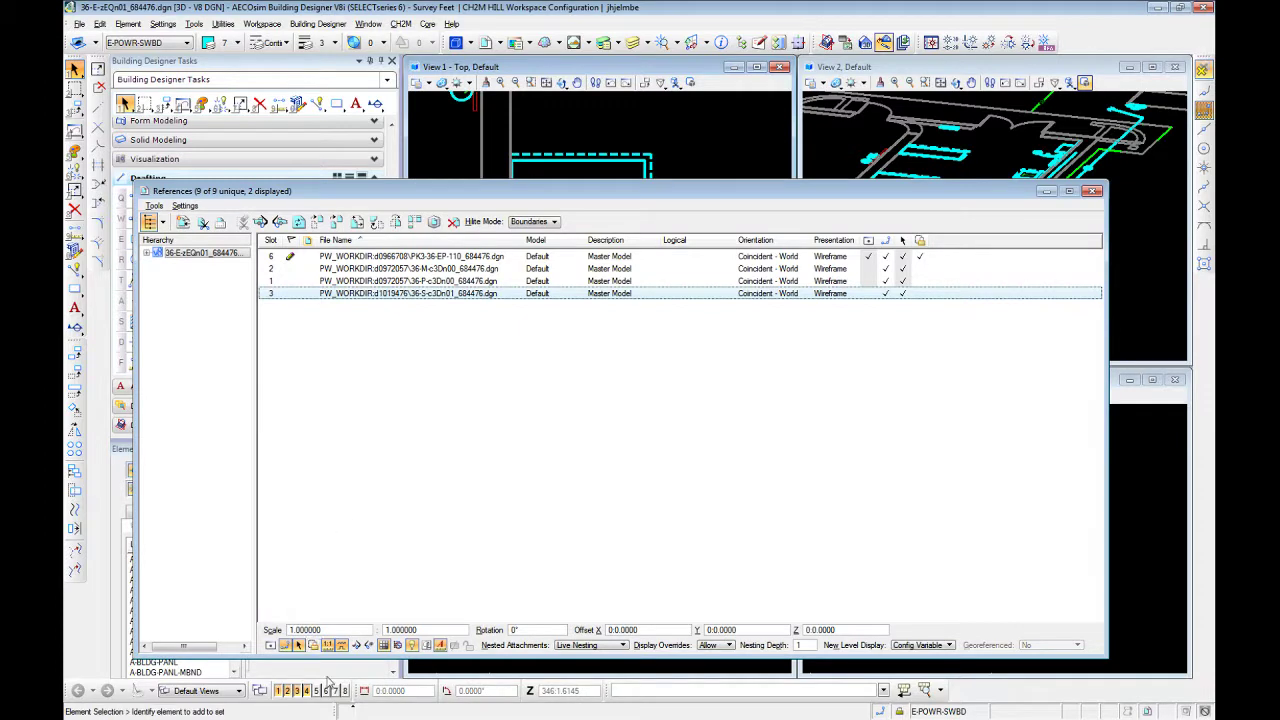
pyautogui.click(398, 257)
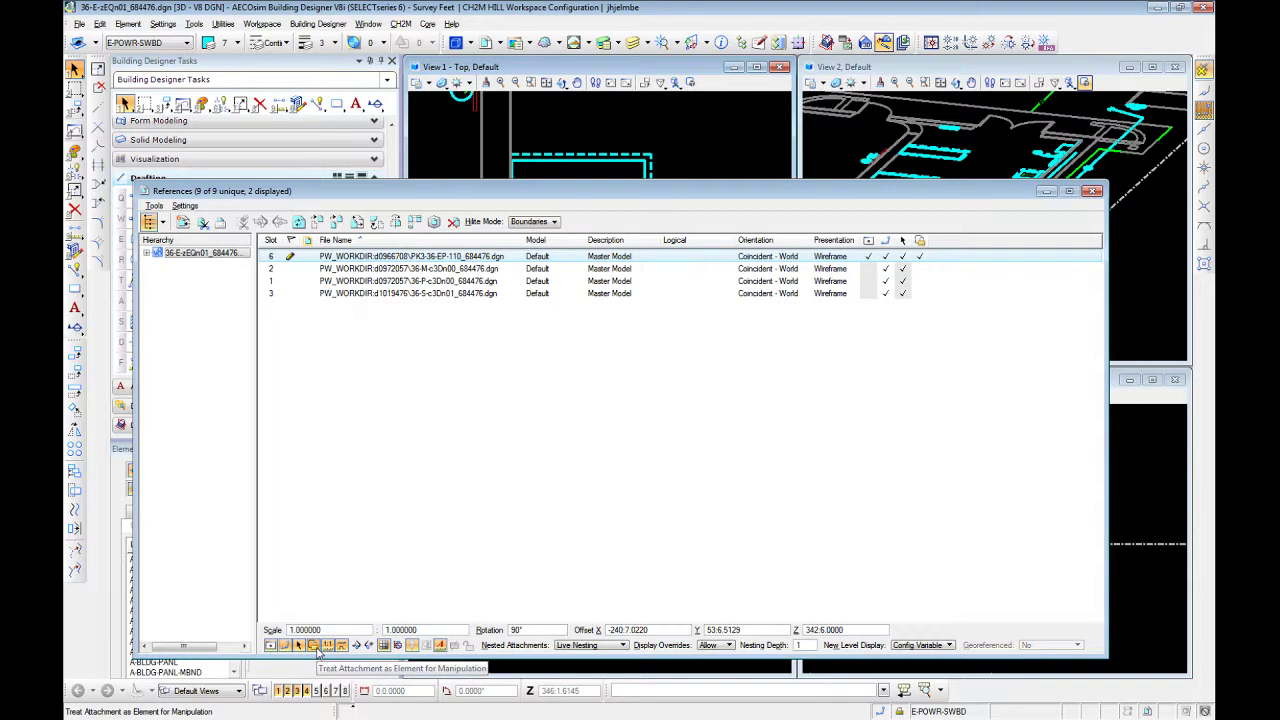
pyautogui.click(1046, 191)
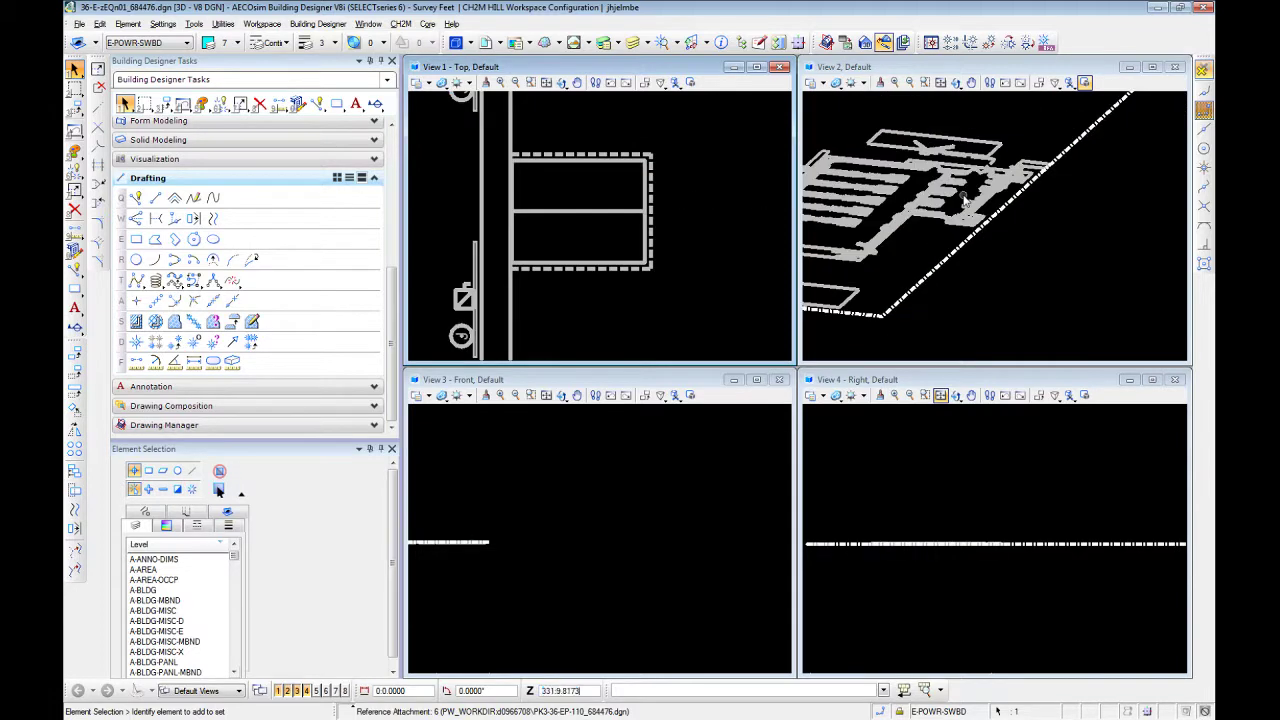
pyautogui.keyDown('shift'); pyautogui.moveTo(950, 192); pyautogui.dragTo(993, 210, button='middle'); pyautogui.keyUp('shift')
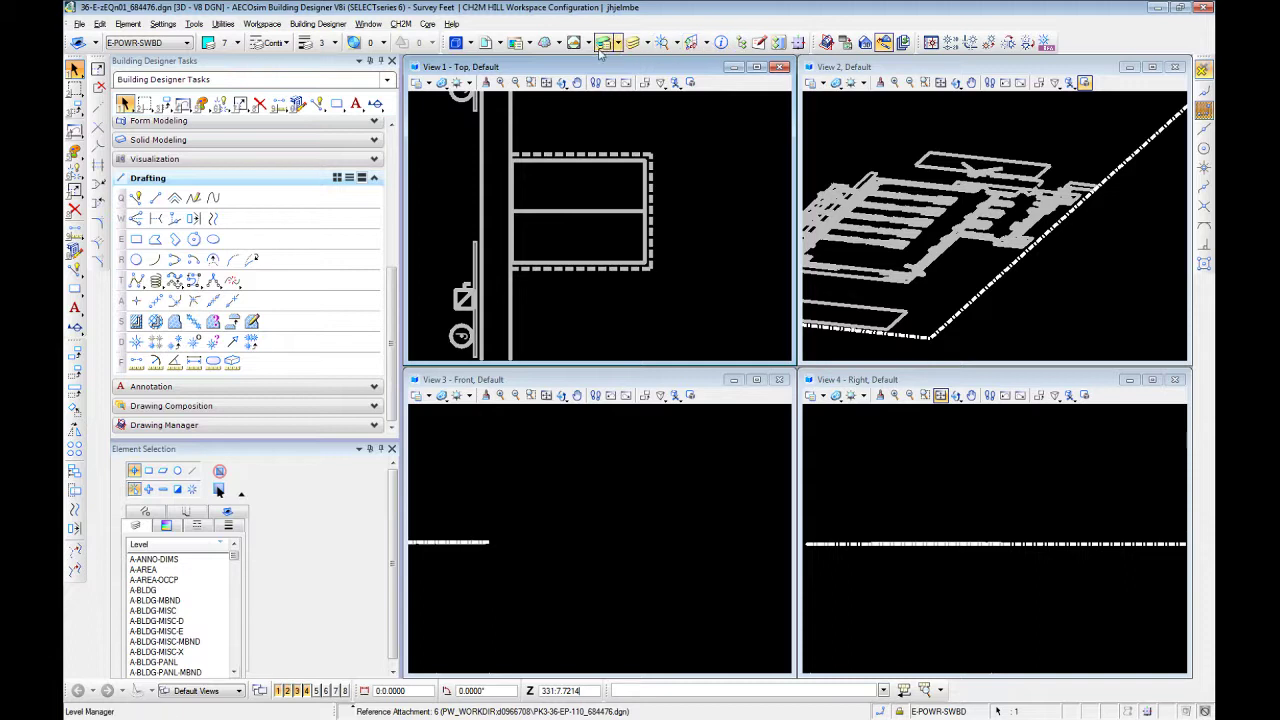
# Turn off Treat Attachment as Element for Manipulation for the PK3-36-EP-110_684476.dgn reference and close the References dialog.
pyautogui.click(486, 43)
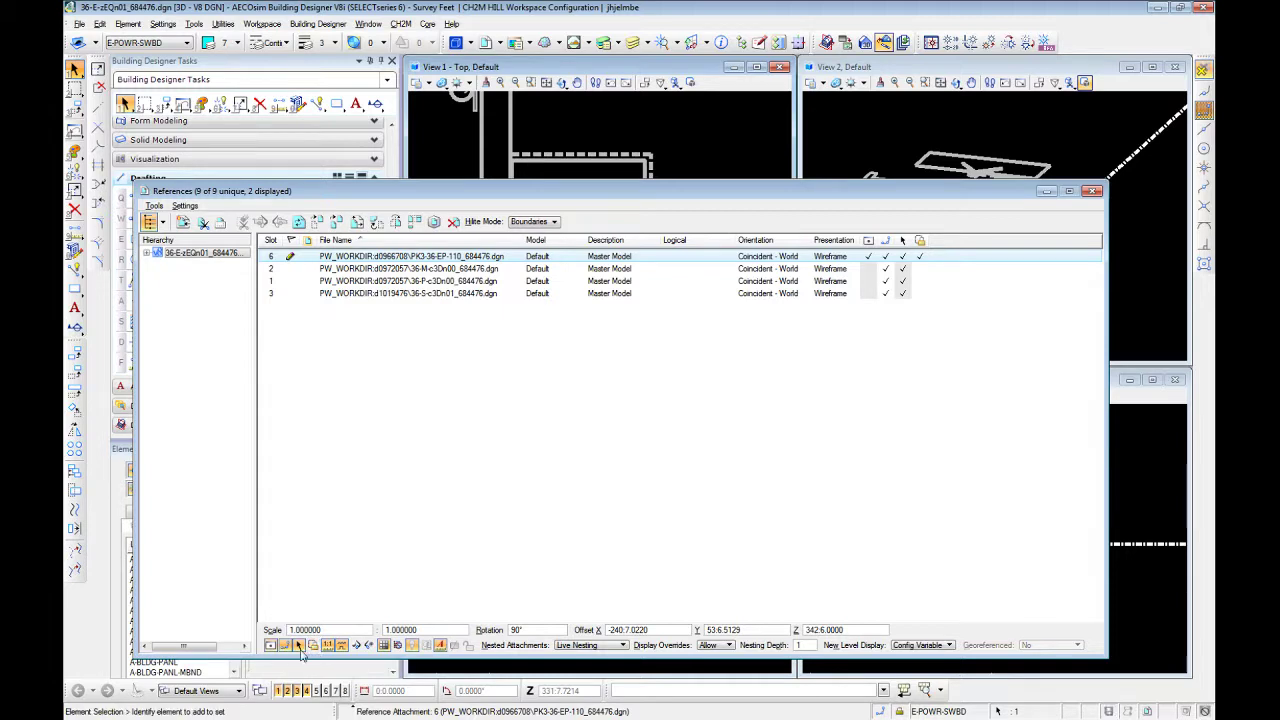
pyautogui.click(313, 646)
pyautogui.click(1094, 191)
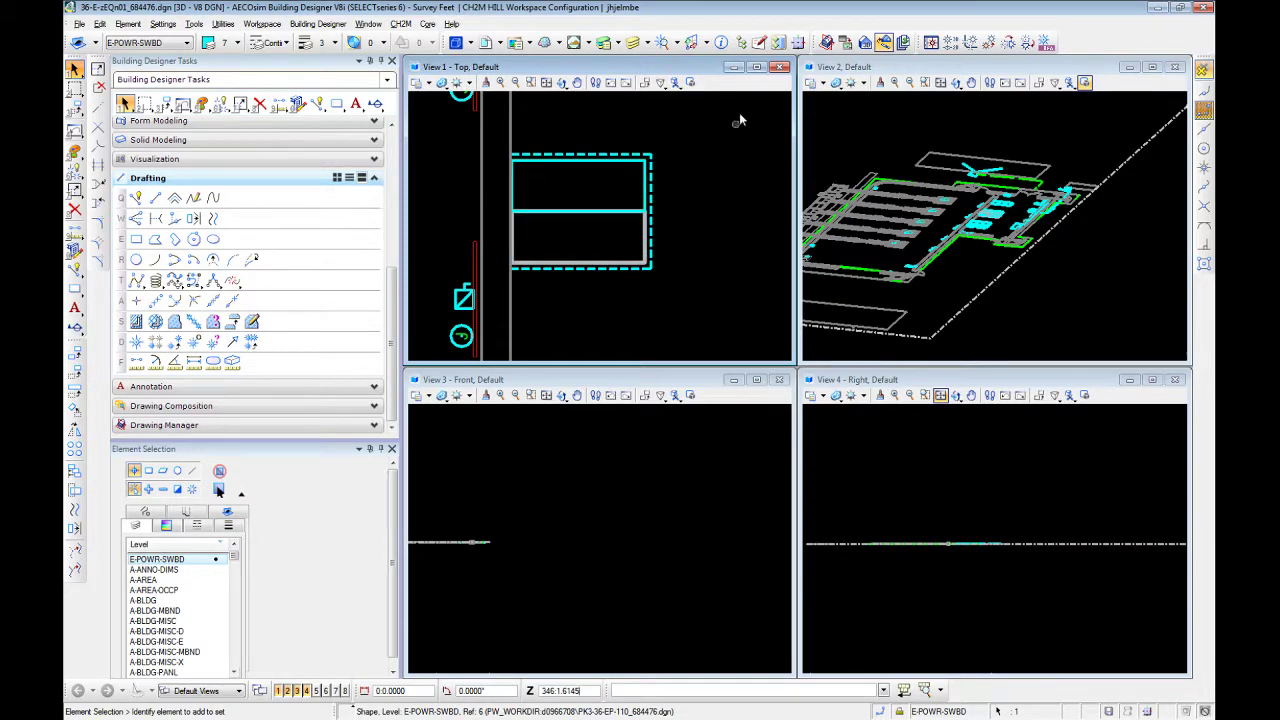
# Make one copy of the lower rectangle of the referenced switchboard outline in the empty floor area beside it.
pyautogui.scroll(6, 1018, 248)
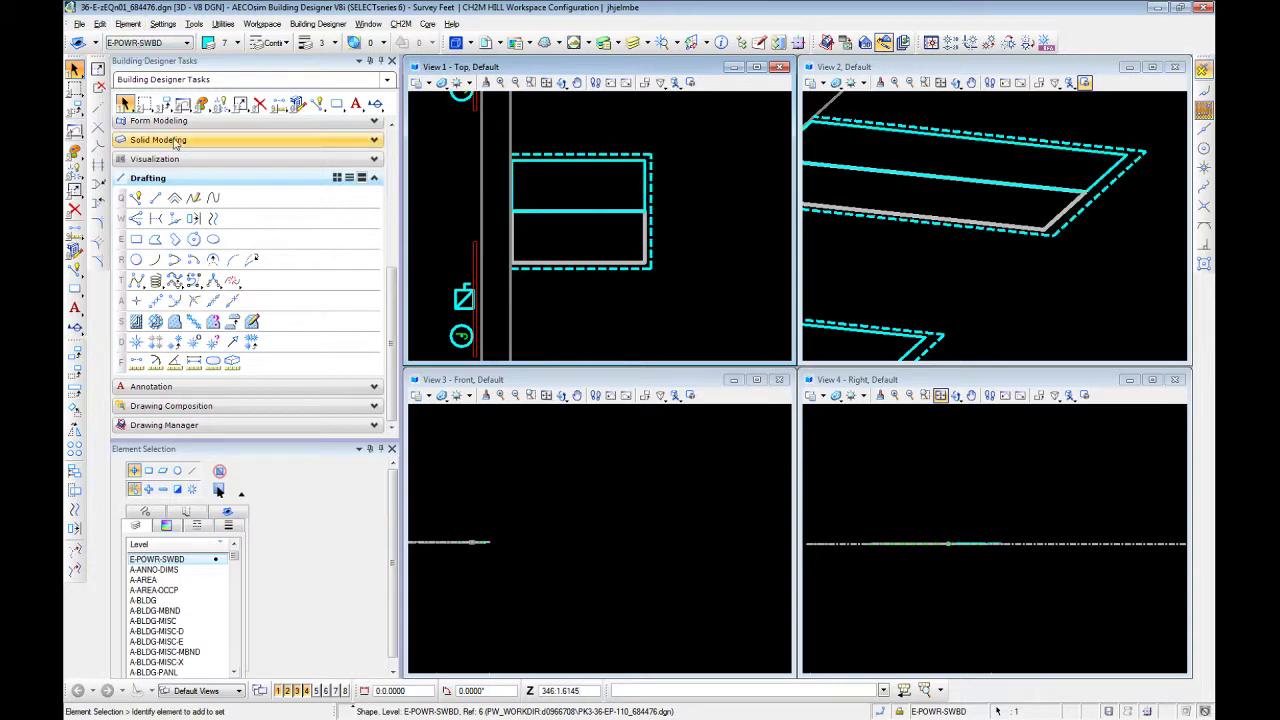
pyautogui.click(164, 105)
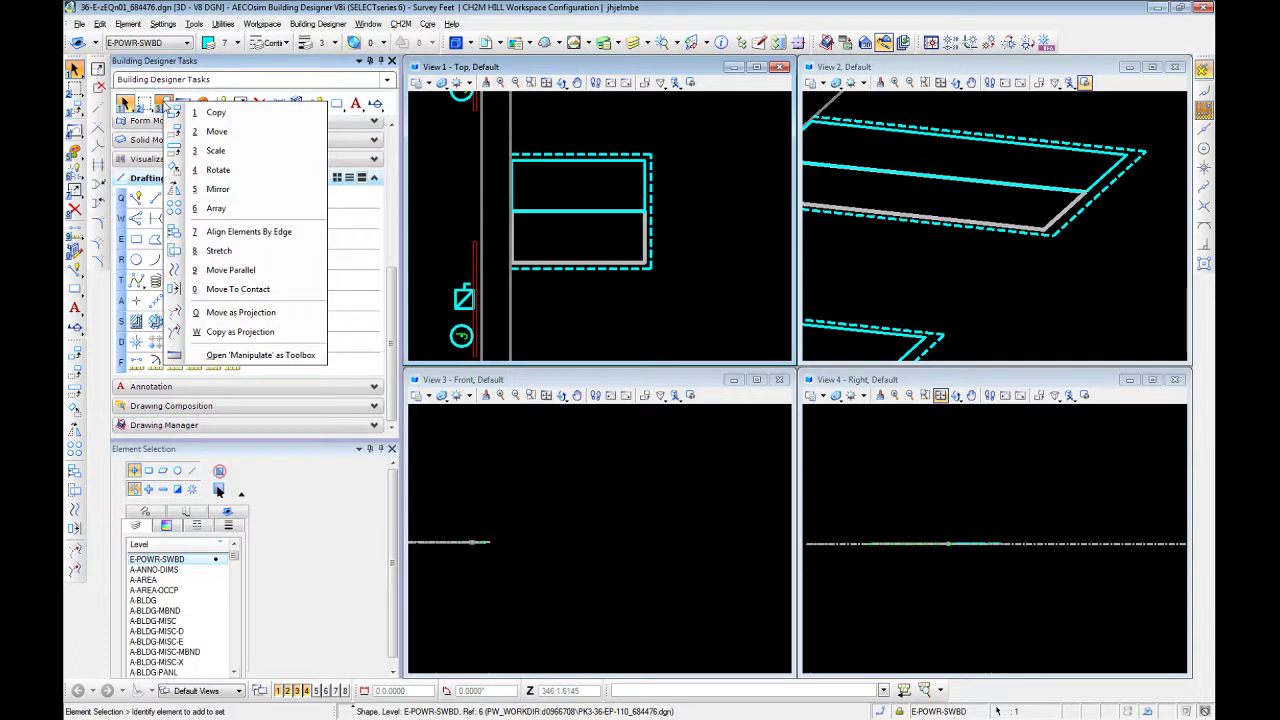
pyautogui.click(215, 112)
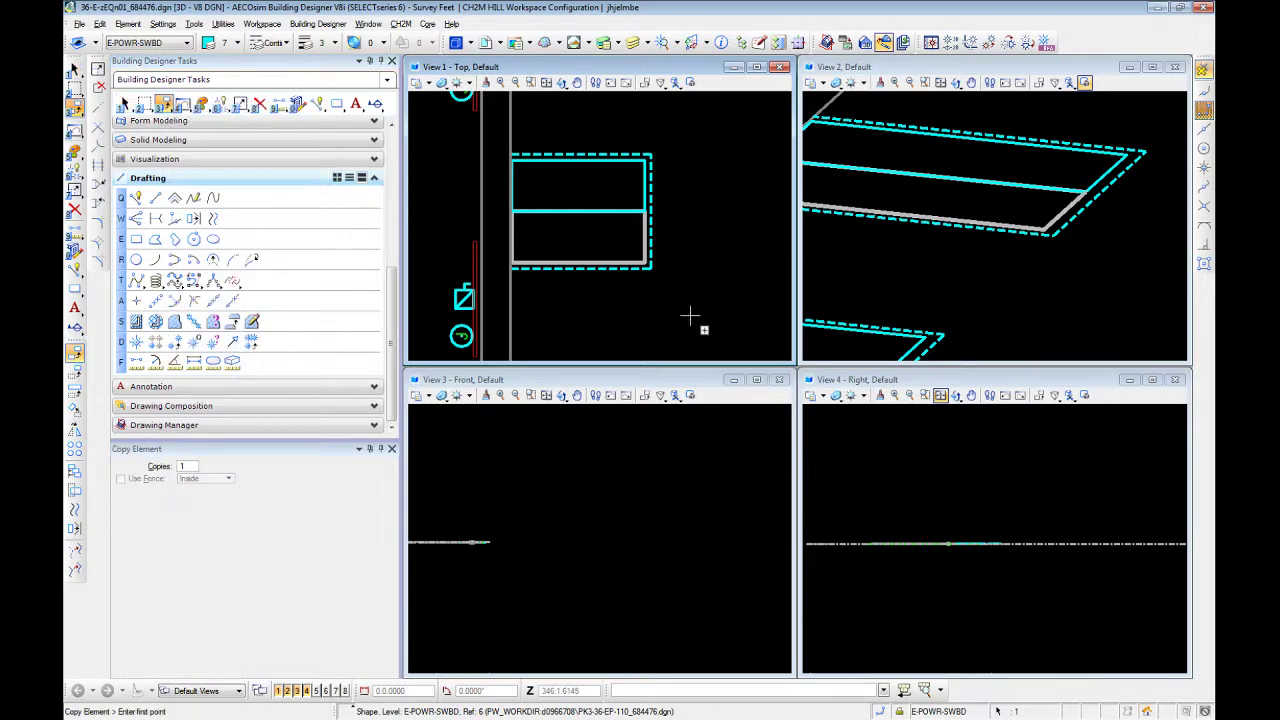
pyautogui.click(645, 261)
pyautogui.moveTo(733, 268); pyautogui.dragTo(653, 268, button='middle')
pyautogui.click(717, 262)
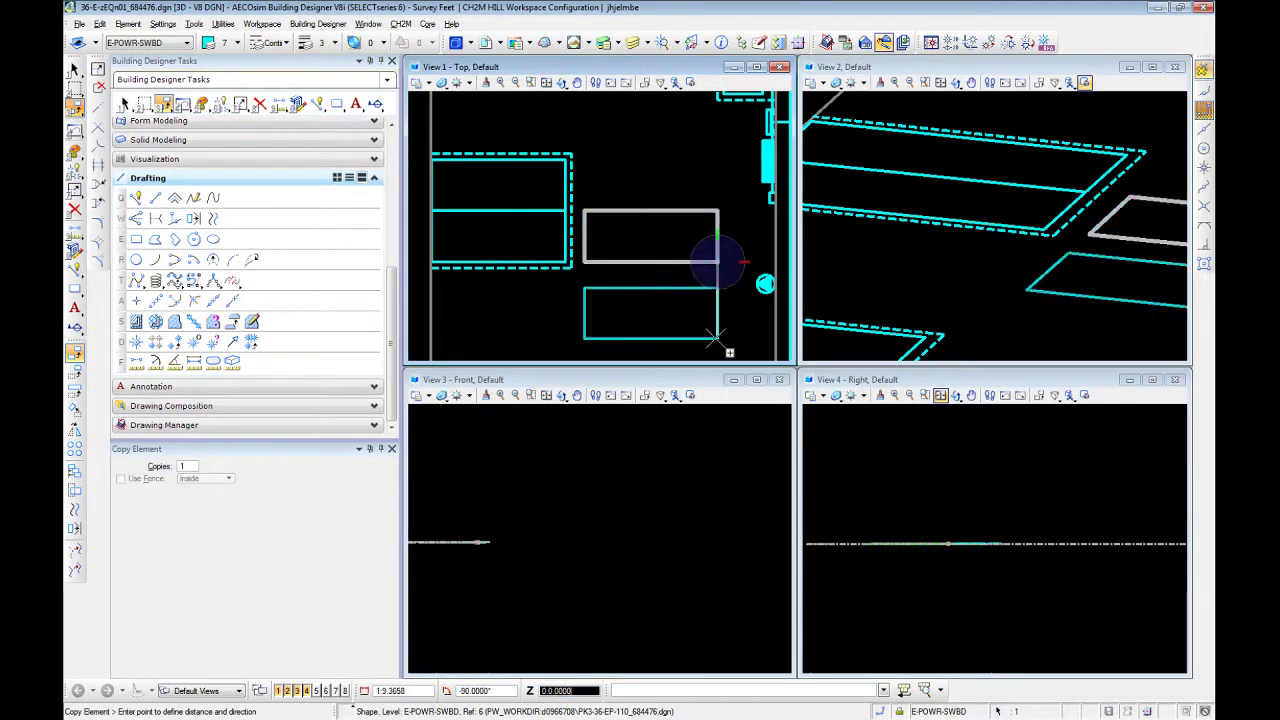
pyautogui.rightClick(716, 340)
pyautogui.click(671, 294)
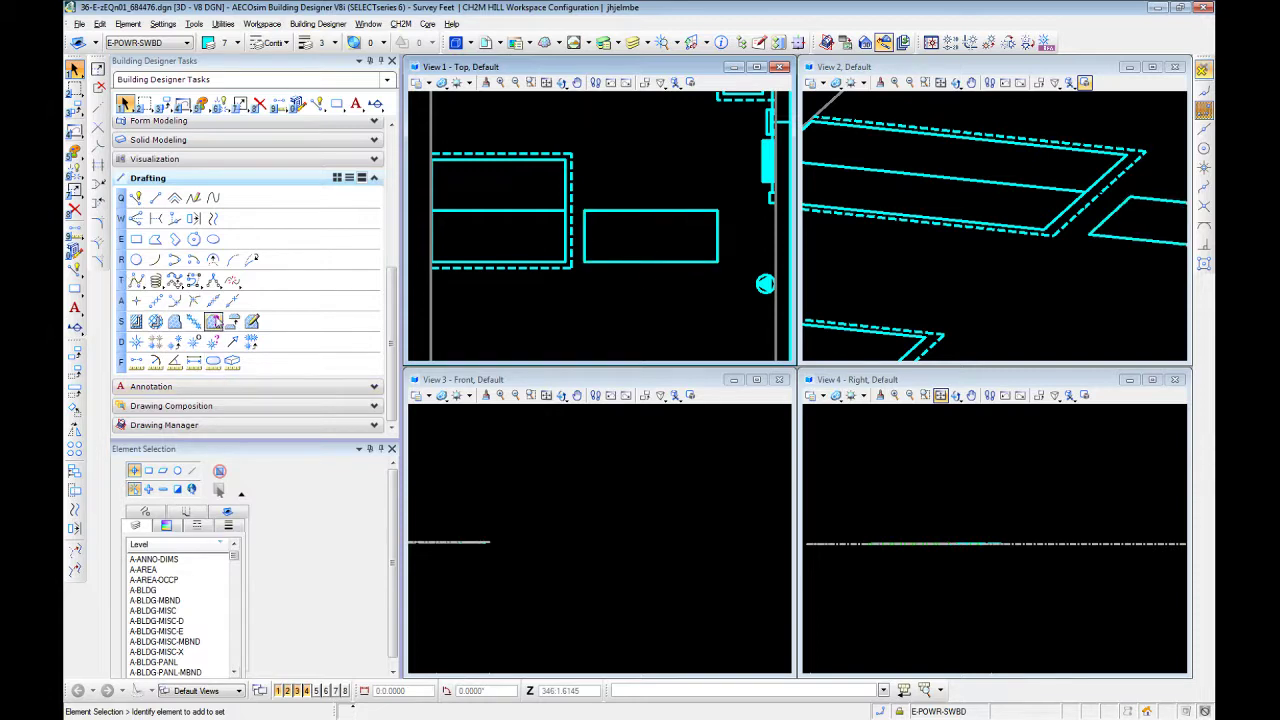
# Start an orthogonal Solid by Extrusion from the copied rectangle and direct it upward in the isometric view.
pyautogui.click(158, 140)
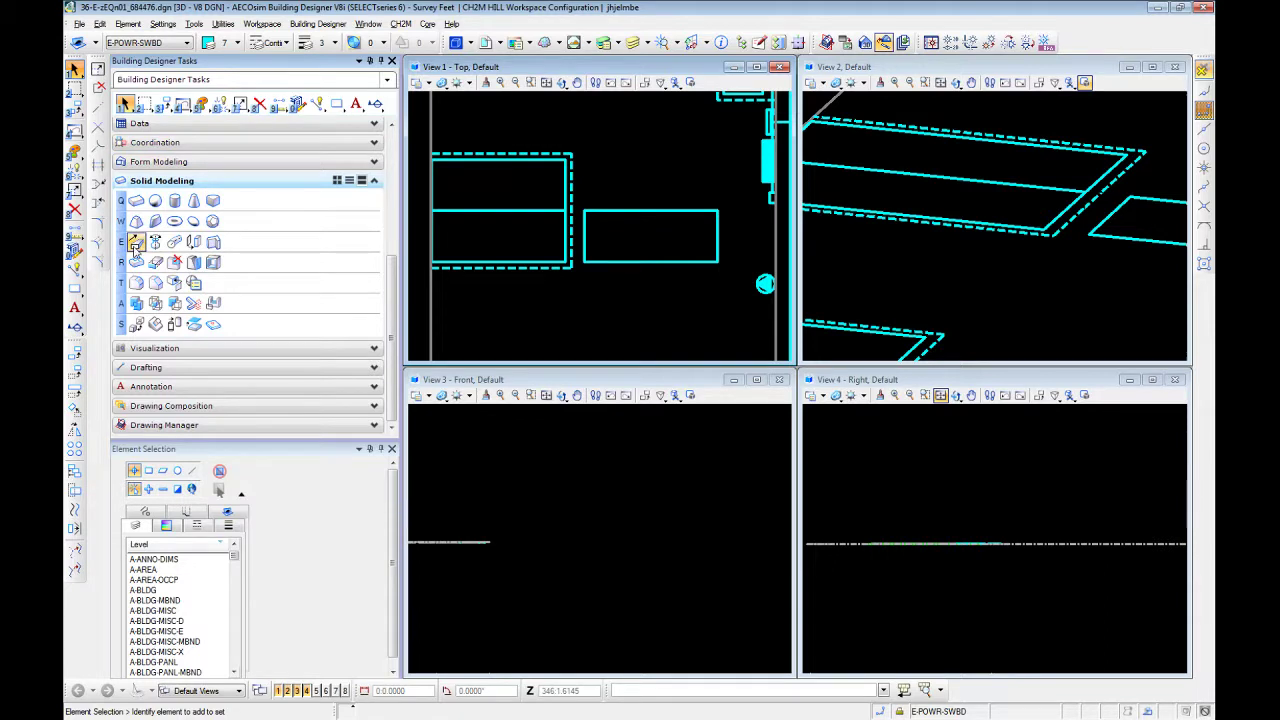
pyautogui.click(135, 245)
pyautogui.click(651, 209)
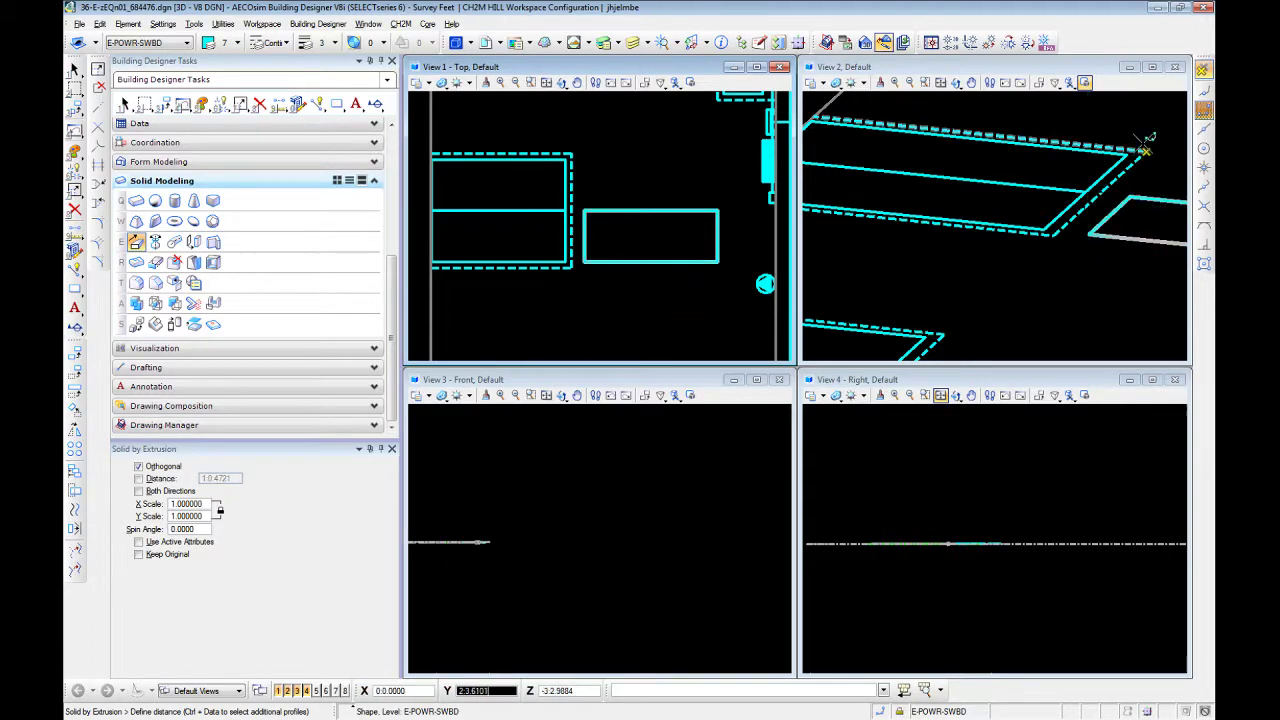
pyautogui.moveTo(1127, 147); pyautogui.dragTo(988, 235, button='middle')
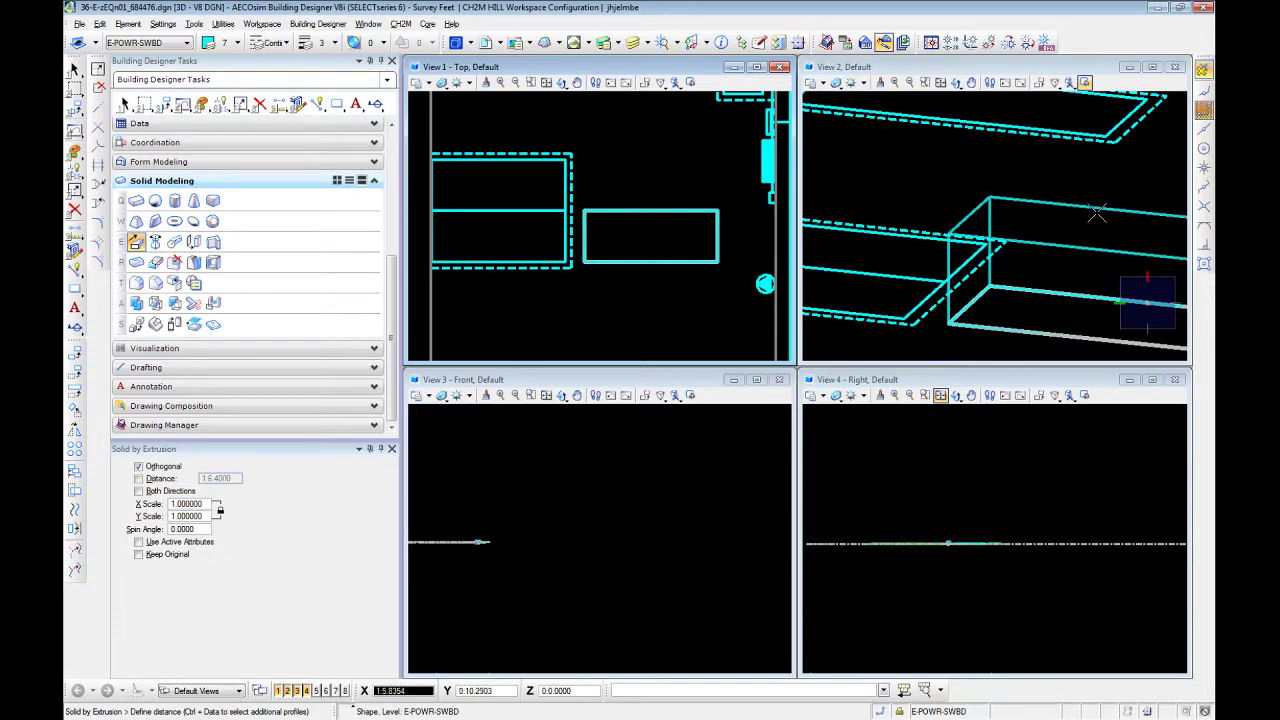
pyautogui.moveTo(1053, 202); pyautogui.dragTo(933, 190, button='middle')
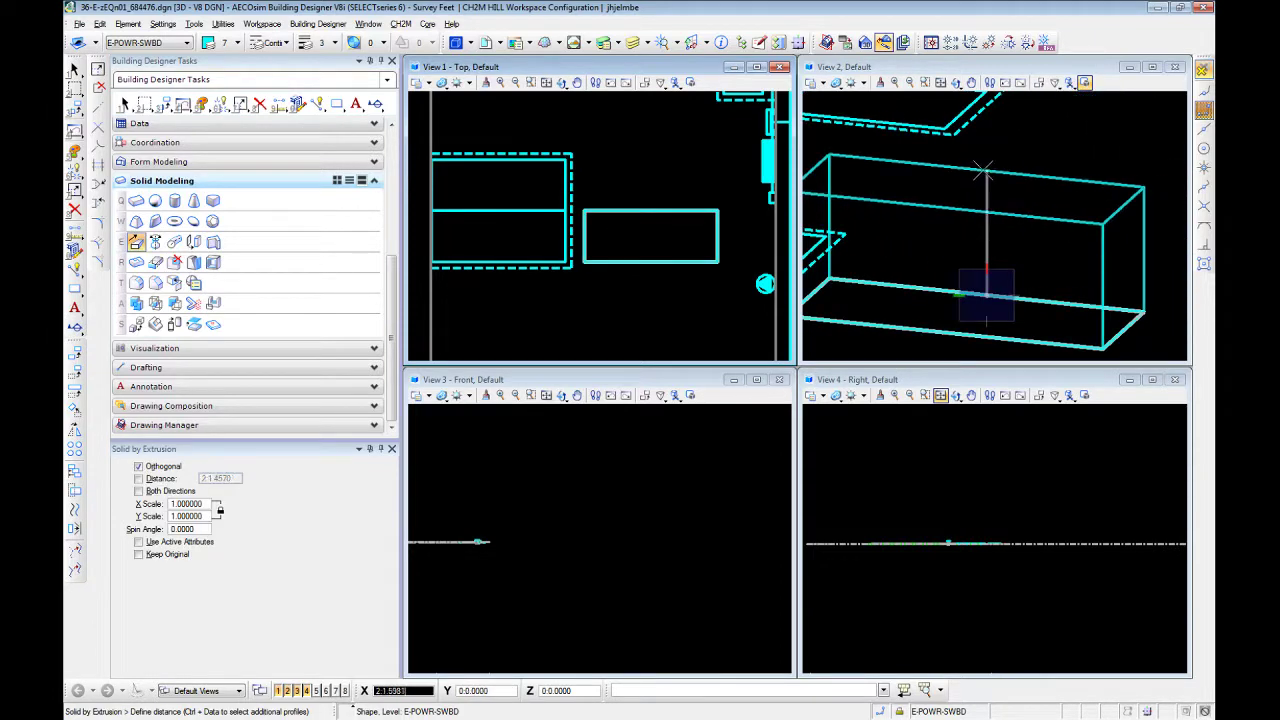
pyautogui.scroll(-2, 986, 167)
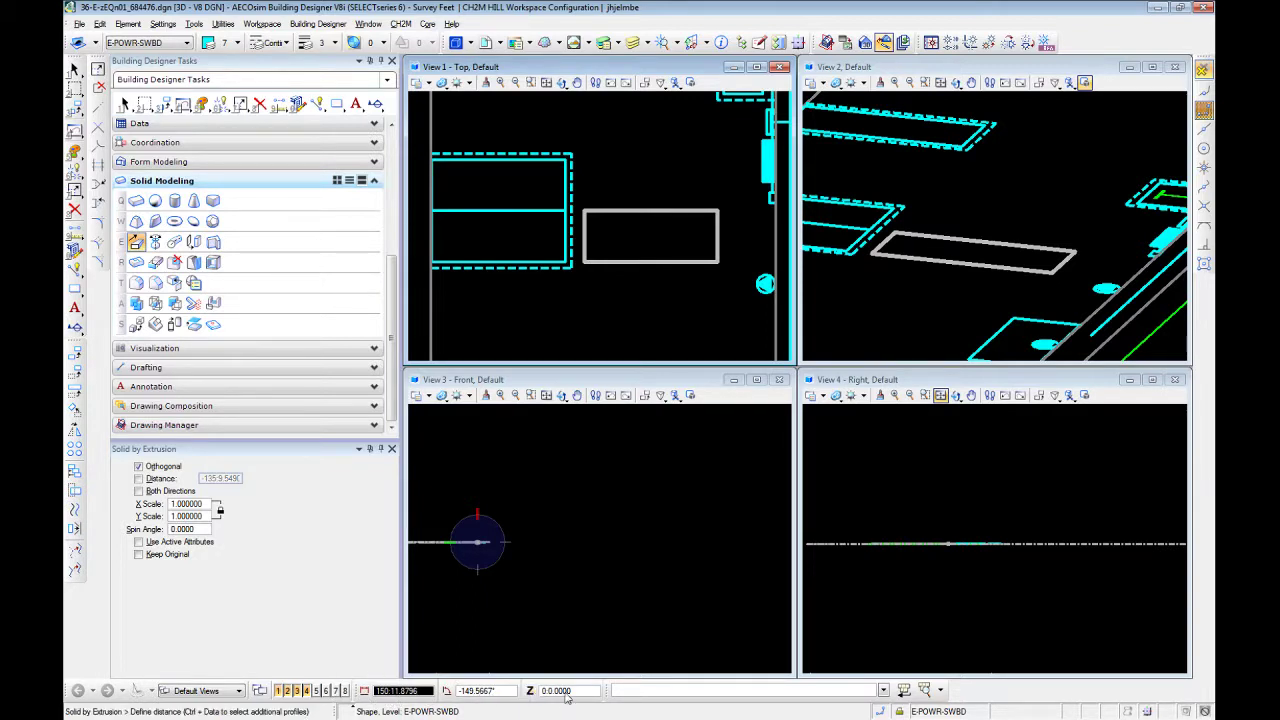
pyautogui.scroll(3, 1022, 149)
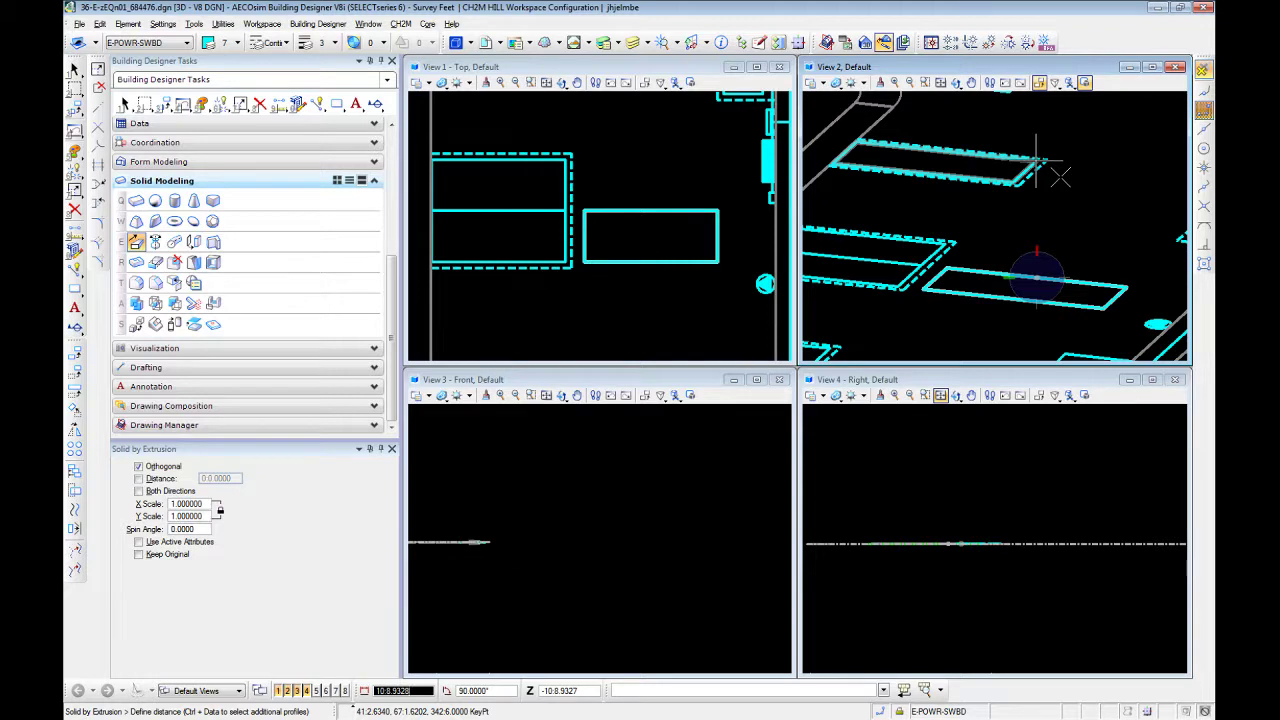
pyautogui.scroll(-3, 935, 285)
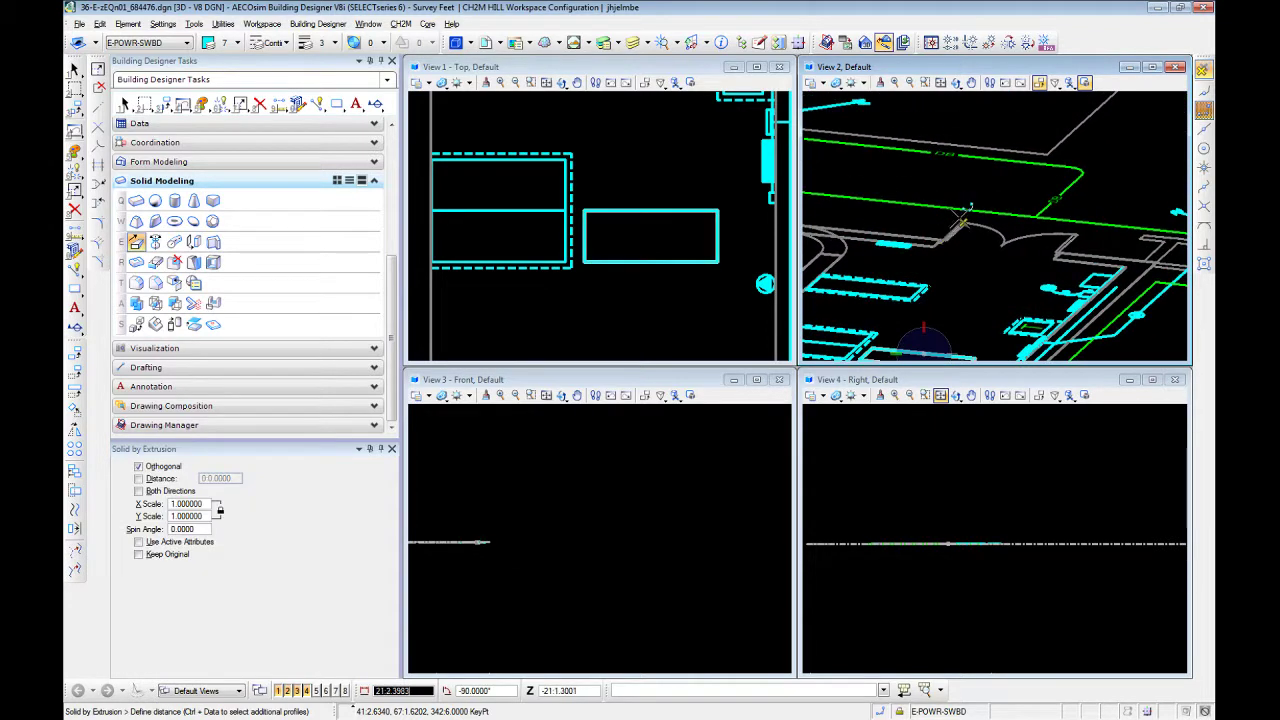
pyautogui.moveTo(976, 306); pyautogui.dragTo(1032, 212, button='middle')
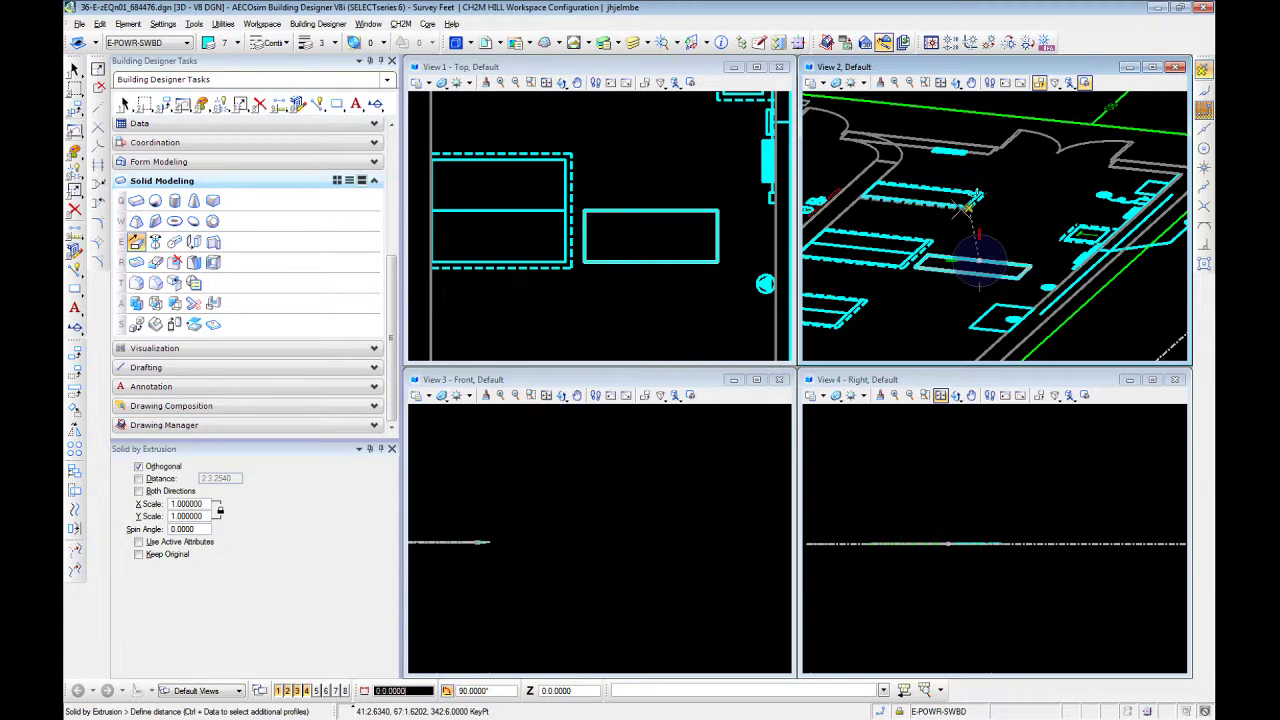
pyautogui.click(968, 204)
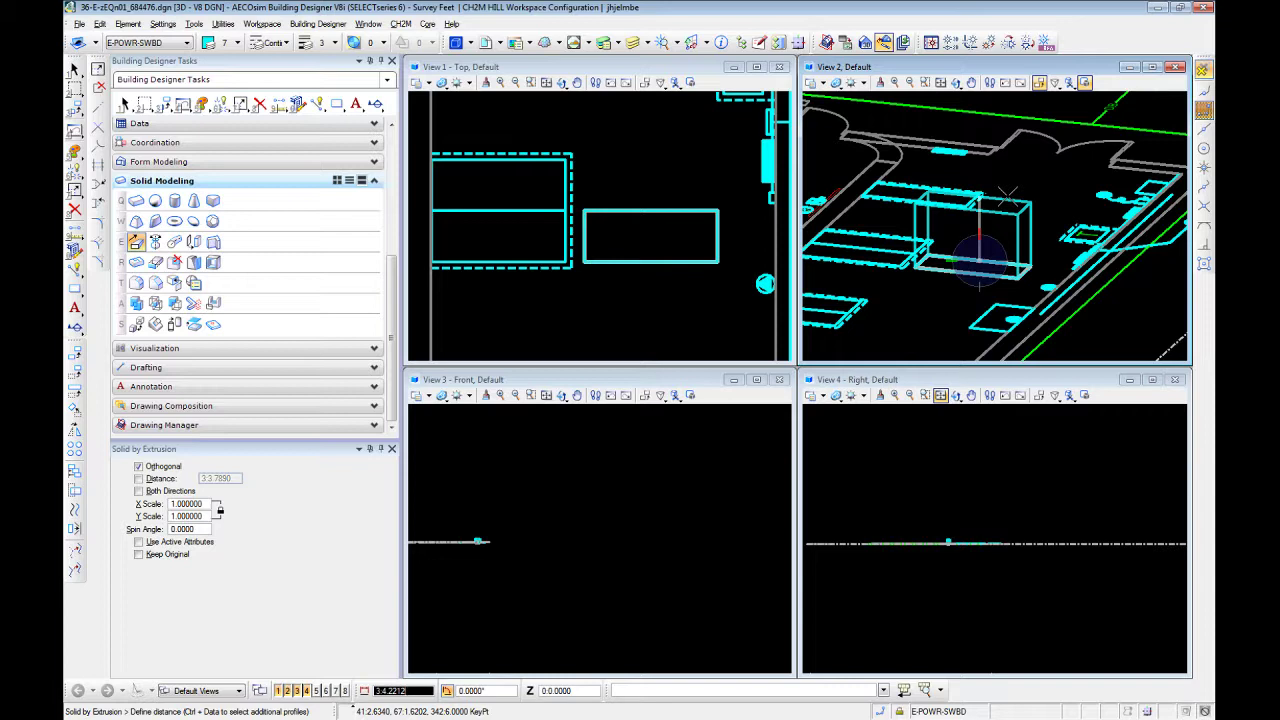
pyautogui.write('3')
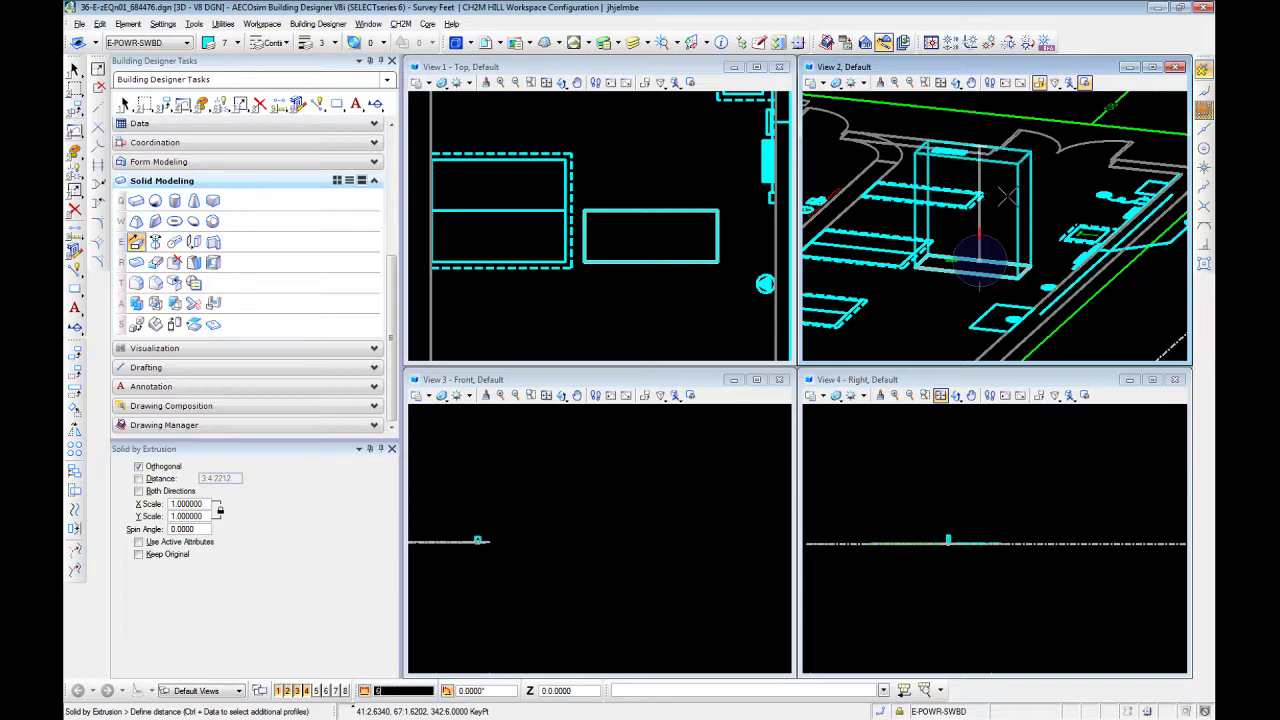
pyautogui.write('.52')
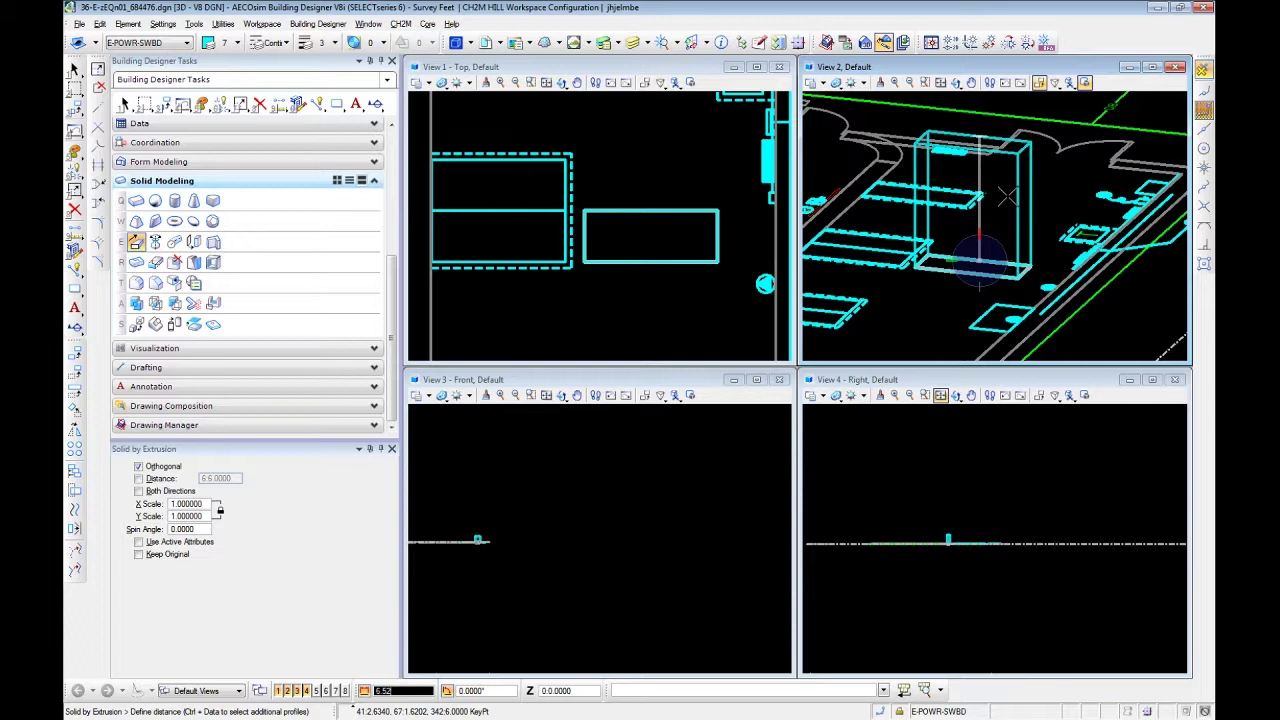
pyautogui.press('BackSpace')
pyautogui.press('BackSpace')
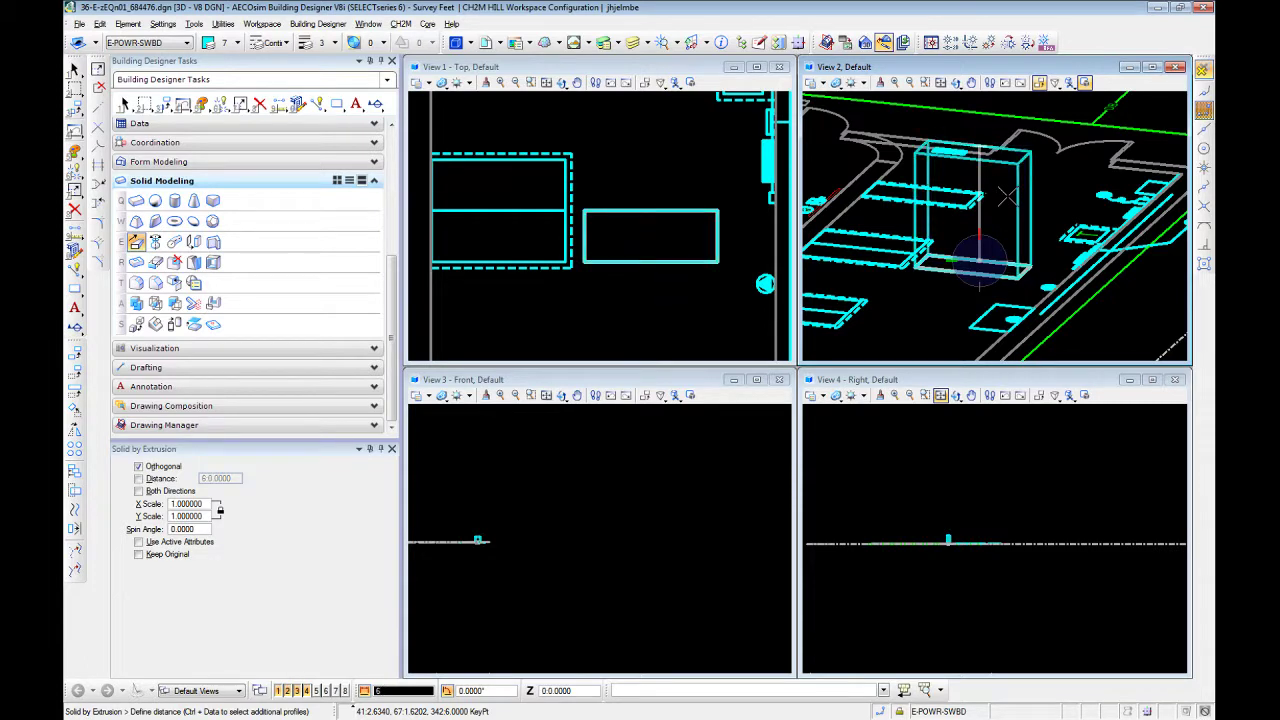
pyautogui.press('BackSpace')
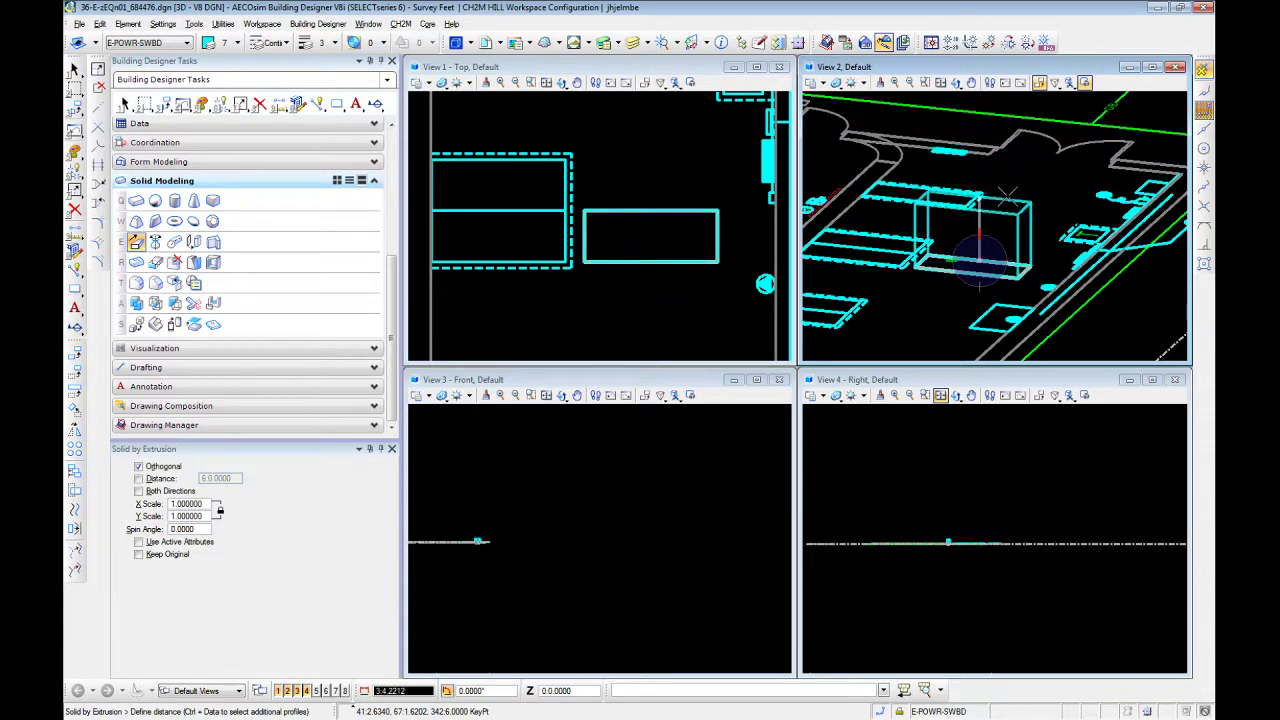
pyautogui.write('3')
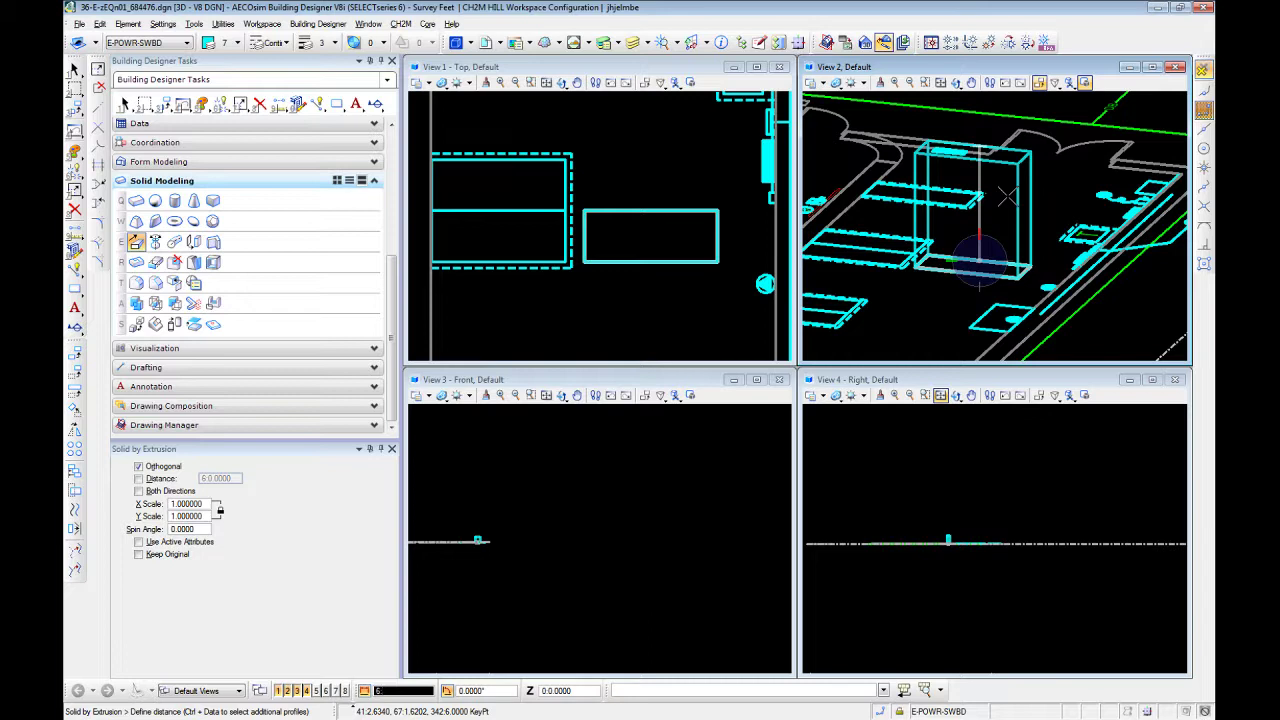
pyautogui.write('.4')
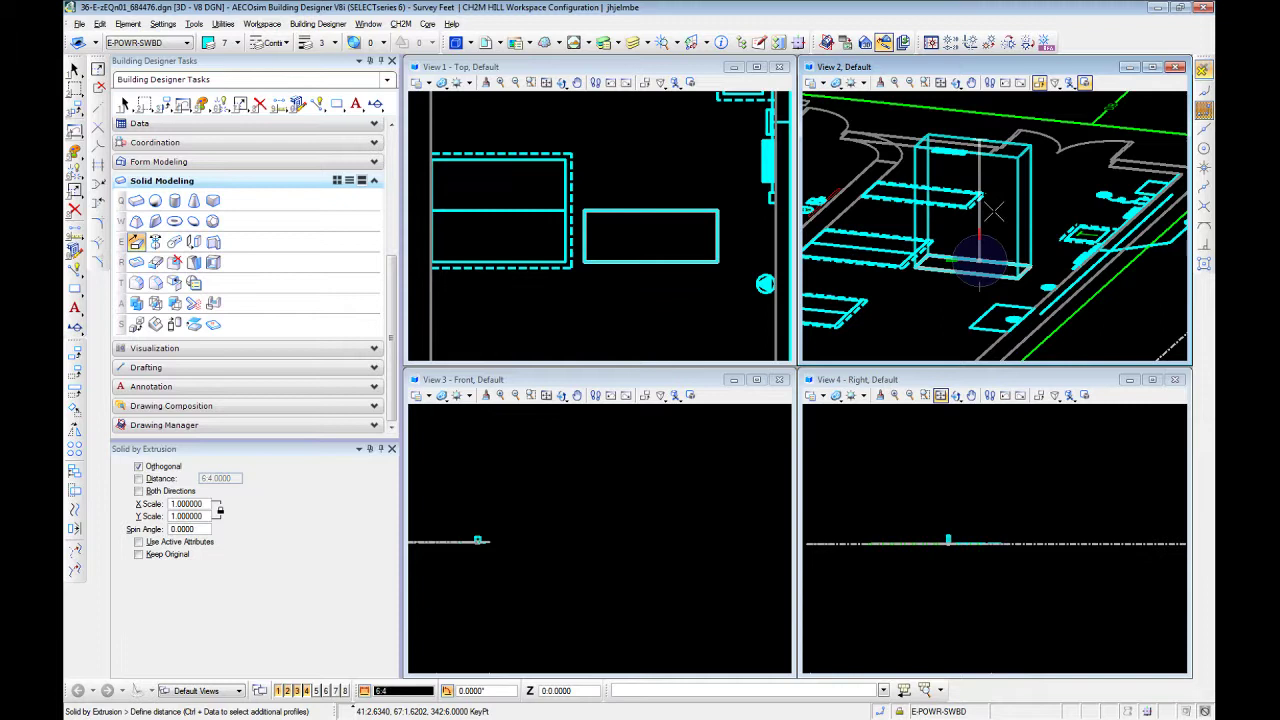
pyautogui.press('BackSpace')
pyautogui.press('BackSpace')
pyautogui.press('BackSpace')
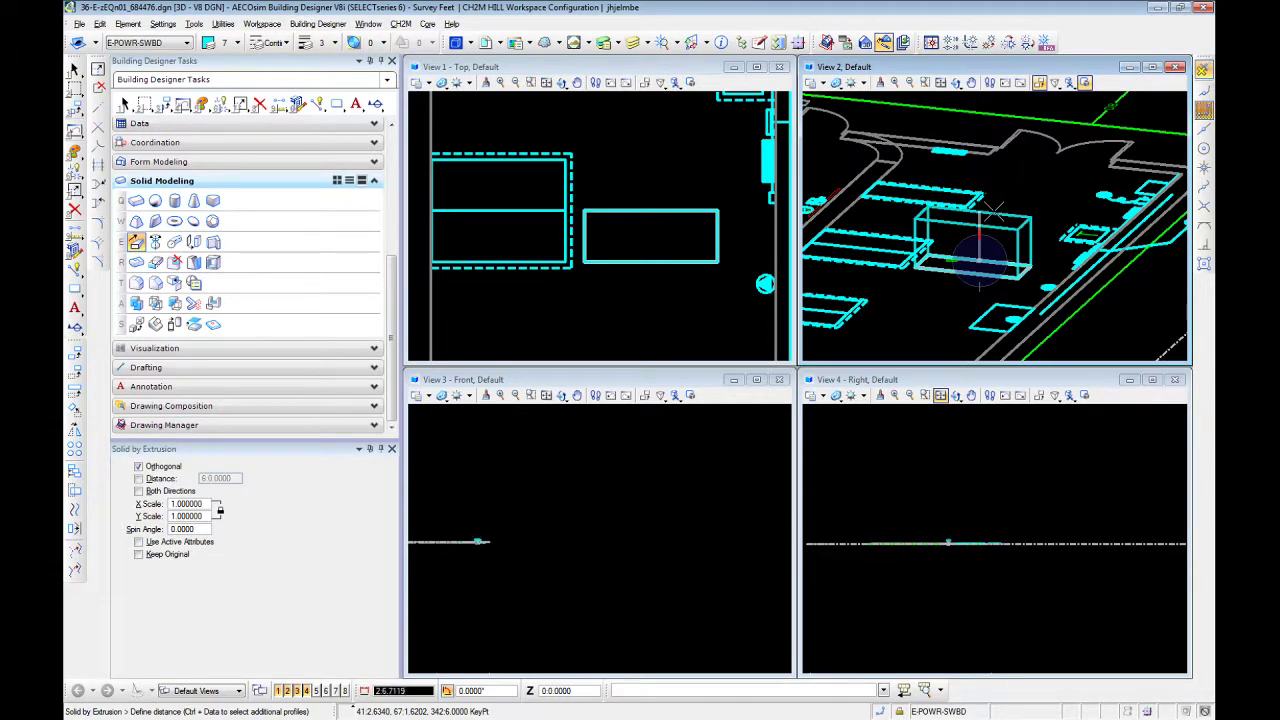
pyautogui.press('BackSpace')
# Extrude the copied rectangle upward 90 inches into a solid and select the solid.
pyautogui.write(':90')
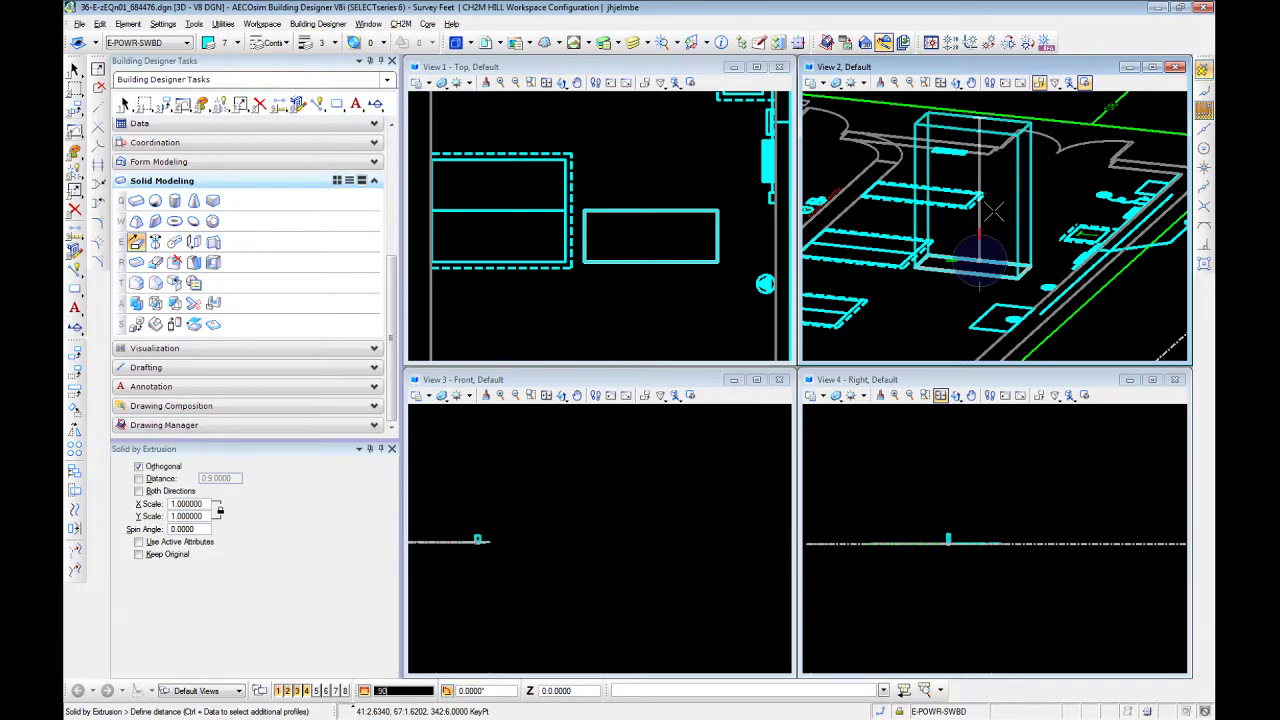
pyautogui.click(993, 211)
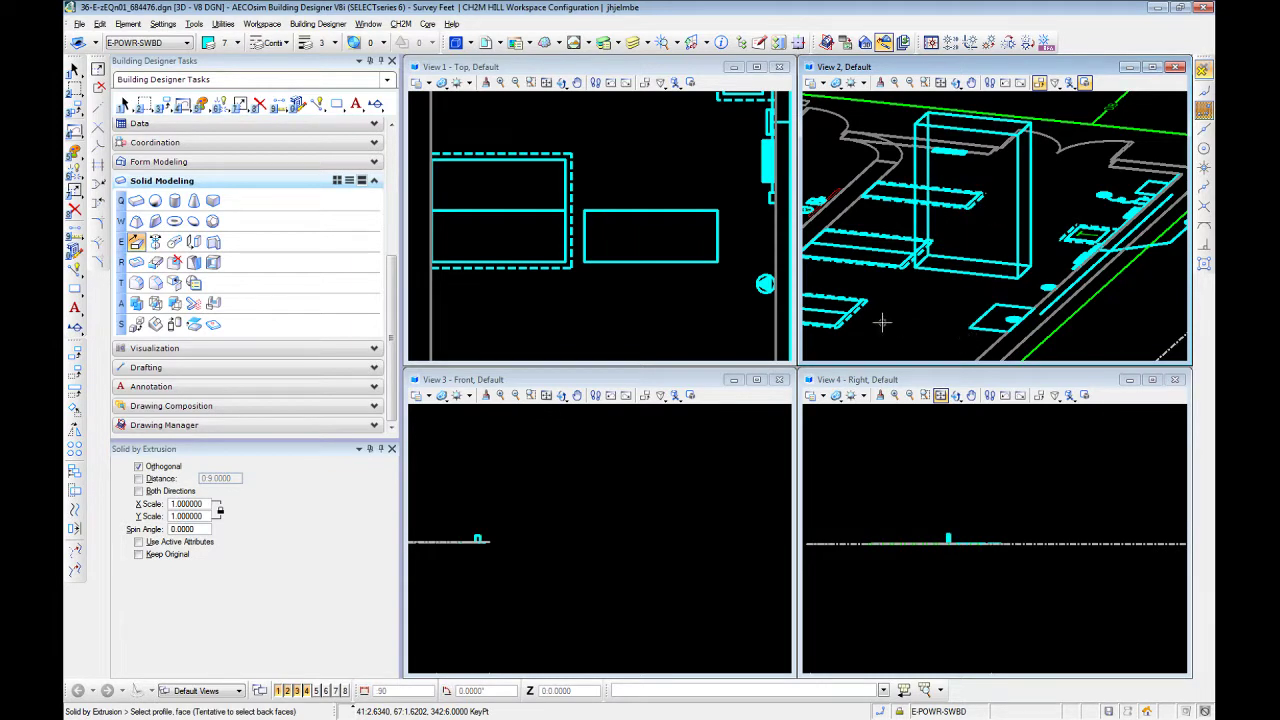
pyautogui.moveTo(906, 290); pyautogui.dragTo(989, 281, button='middle')
pyautogui.press('Escape')
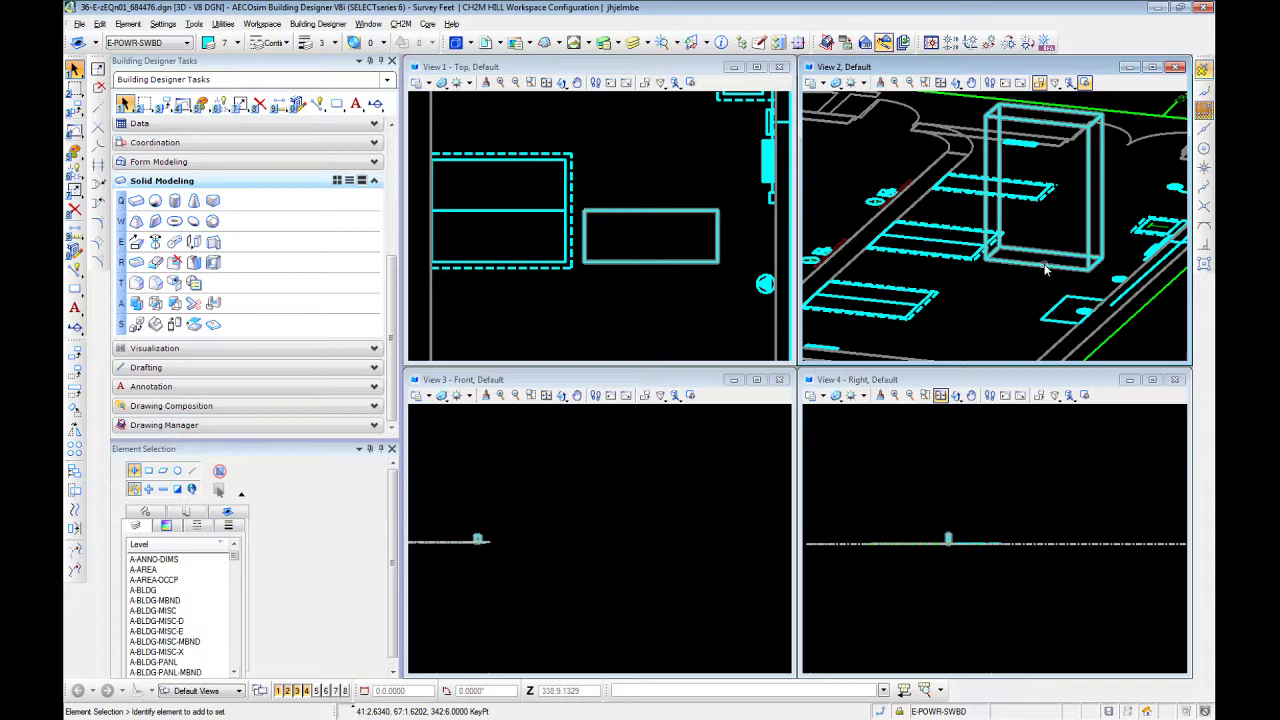
pyautogui.click(1045, 268)
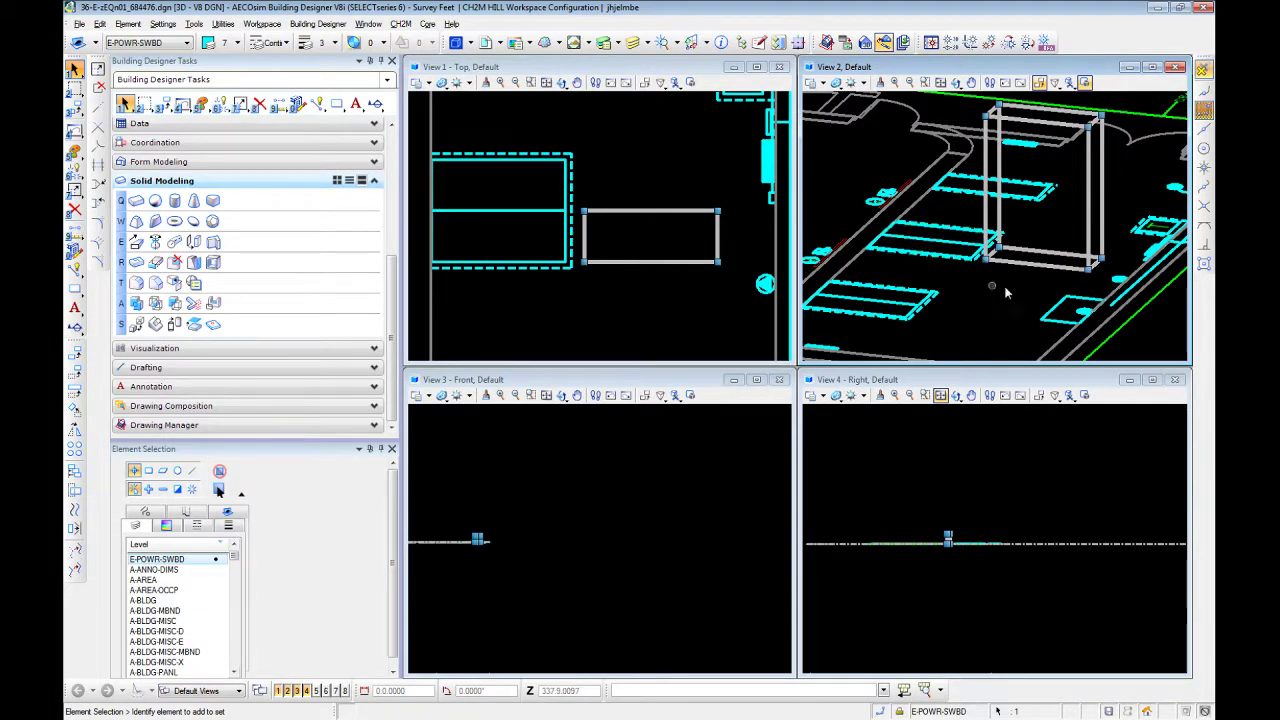
# Delete the selected trial switchboard solid from the empty floor area.
pyautogui.scroll(2, 1041, 259)
pyautogui.scroll(-2, 1042, 259)
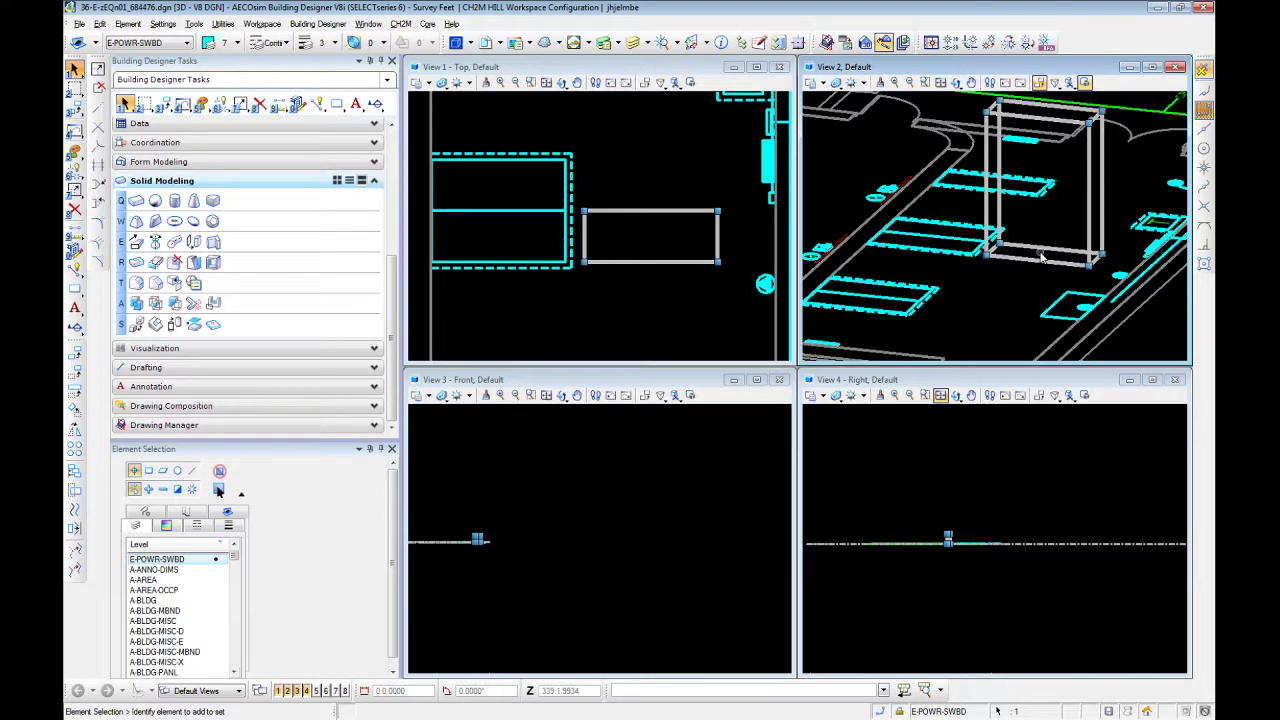
pyautogui.press('Delete')
pyautogui.click(997, 268)
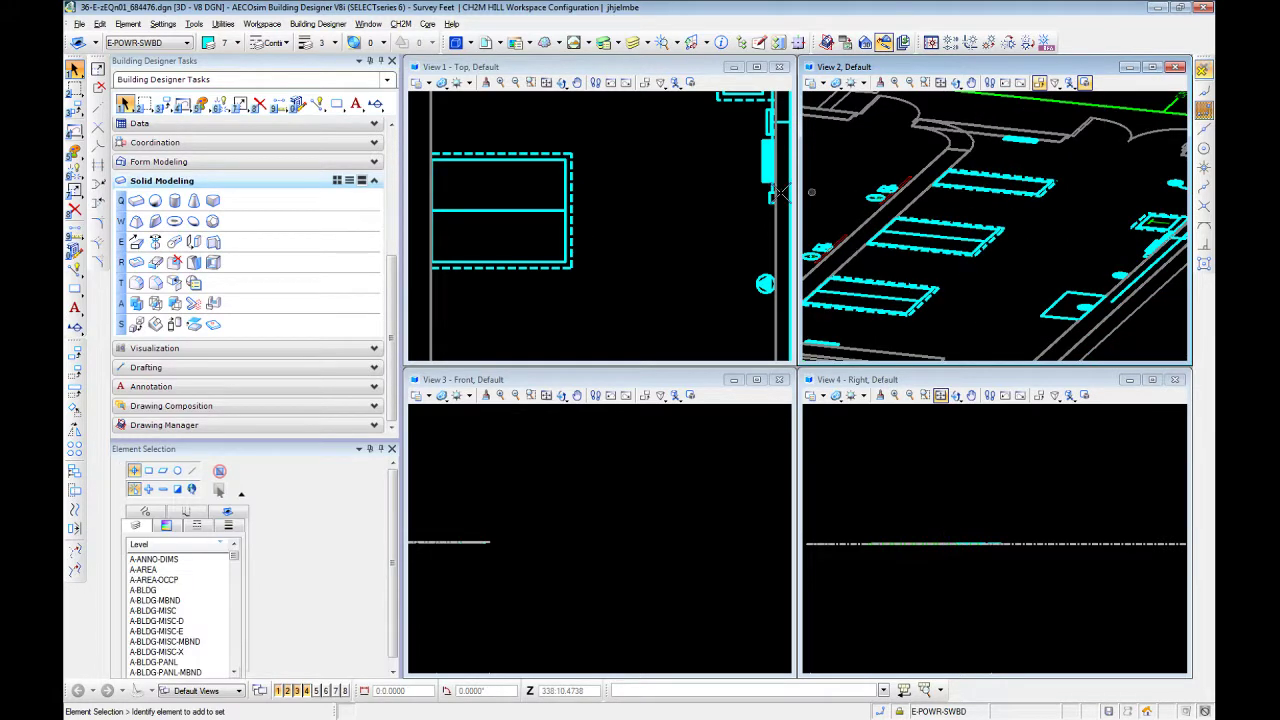
# Make one copy of the lower rectangle of the referenced switchboard outline in place and select the copy.
pyautogui.click(566, 246)
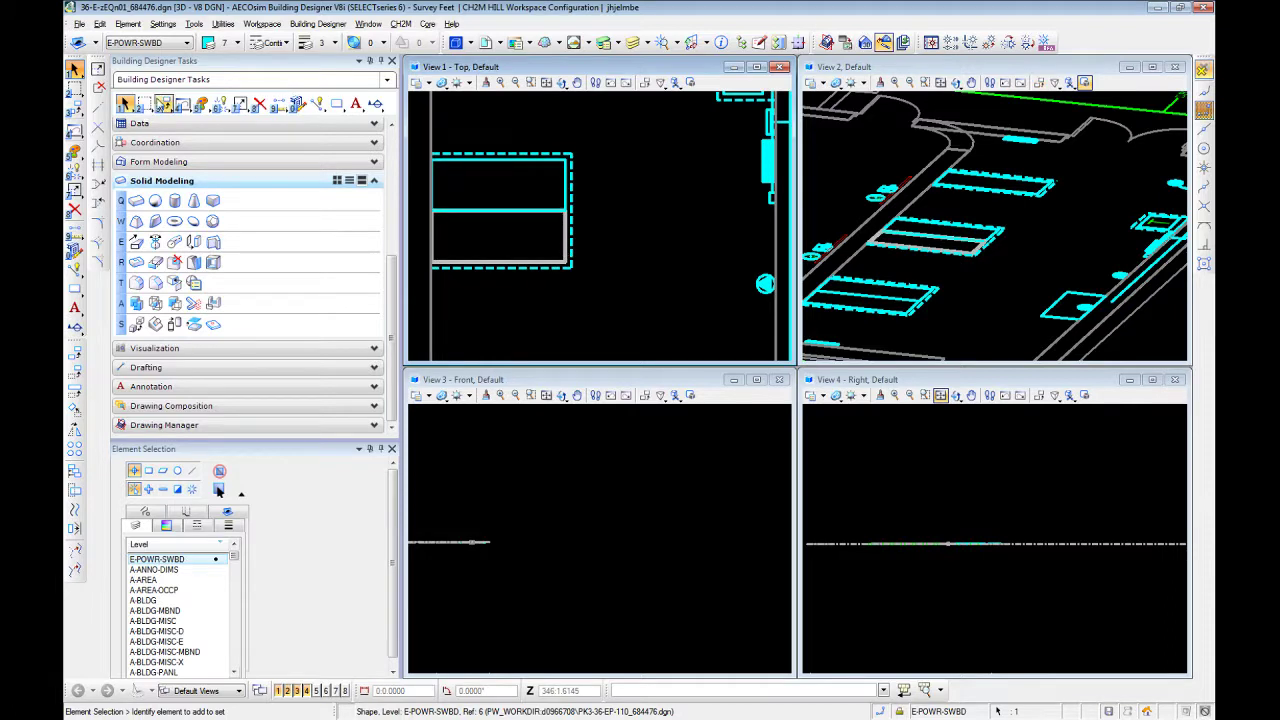
pyautogui.click(164, 104)
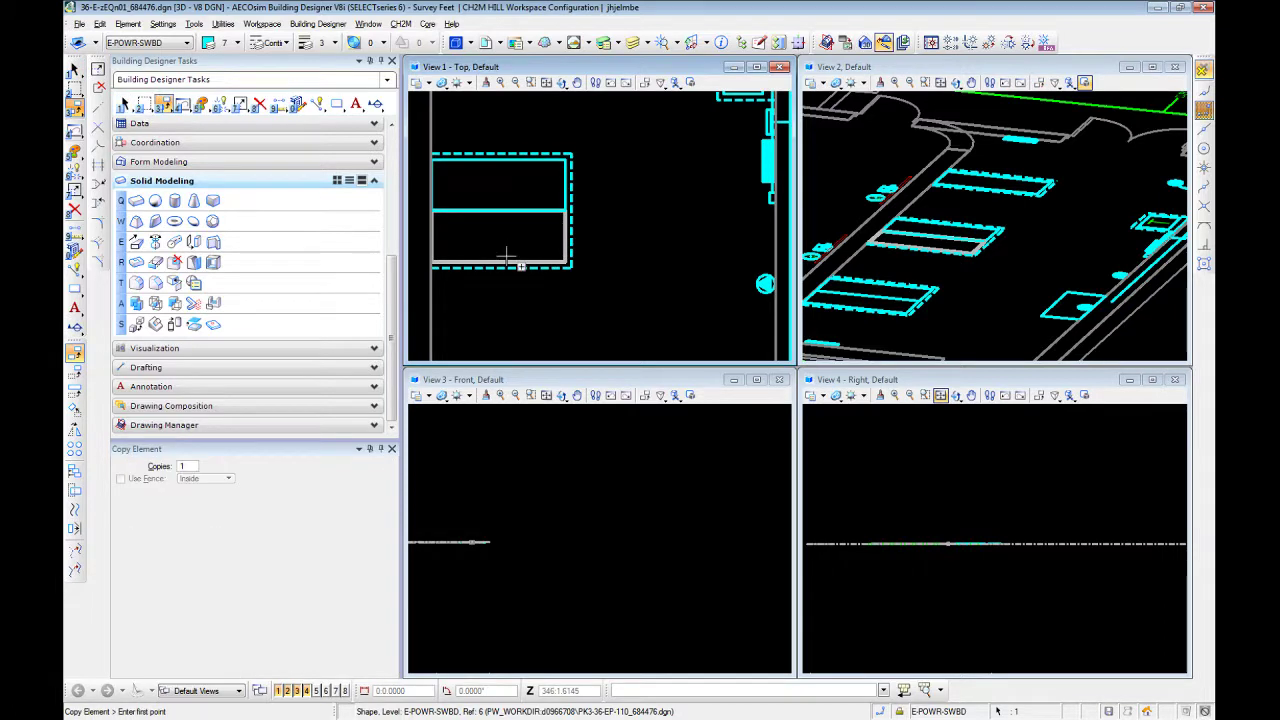
pyautogui.click(566, 265)
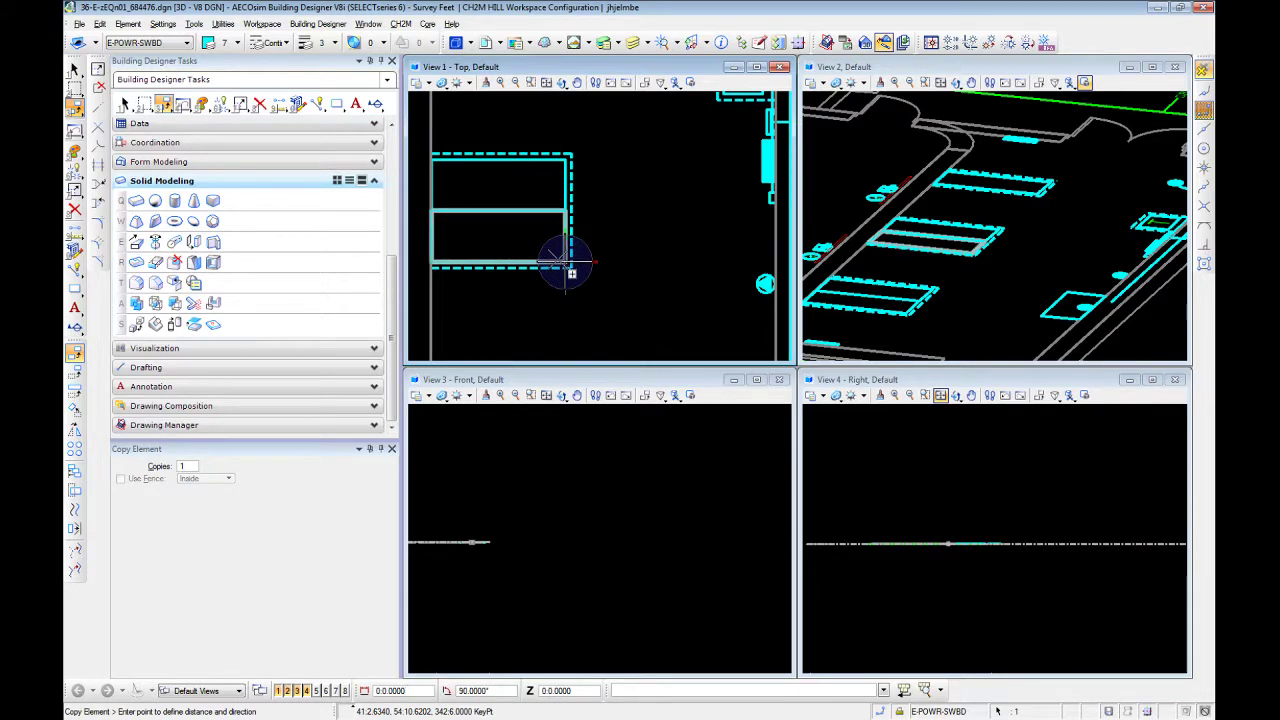
pyautogui.press('Escape')
pyautogui.click(565, 236)
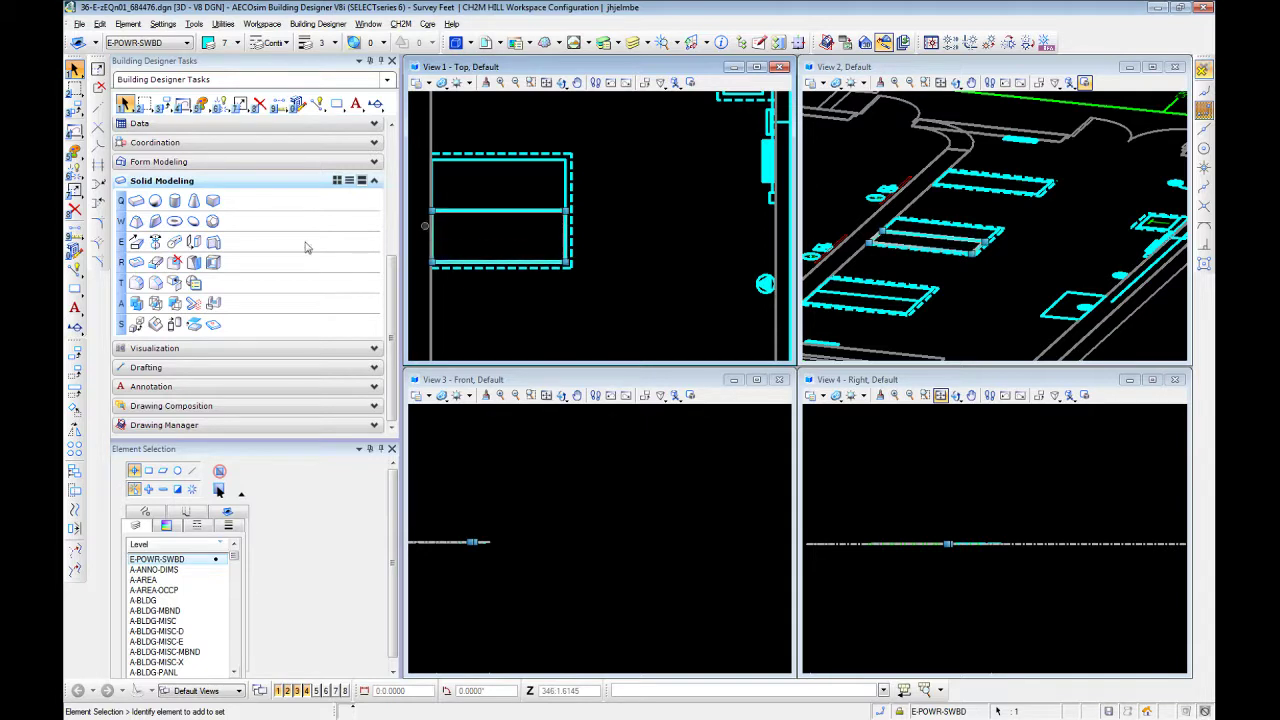
# Extrude the copied lower rectangle orthogonally upward 90 inches into a solid at its plan location.
pyautogui.click(137, 244)
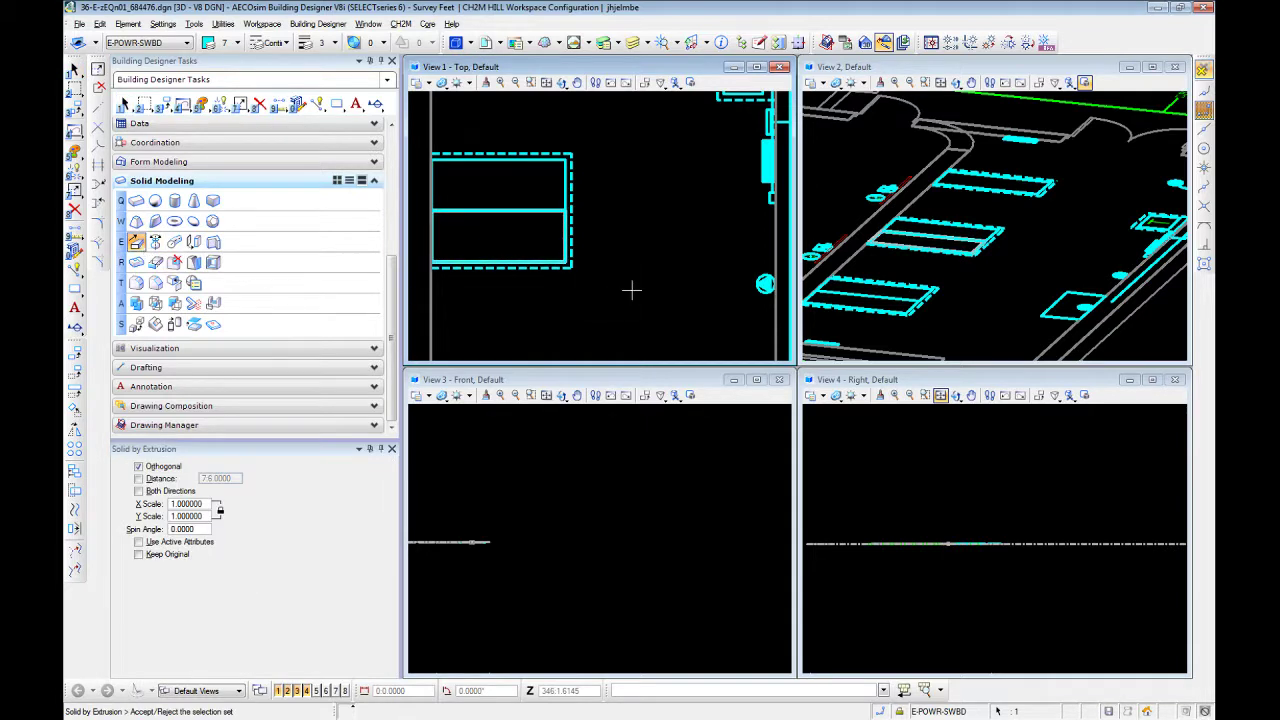
pyautogui.click(565, 262)
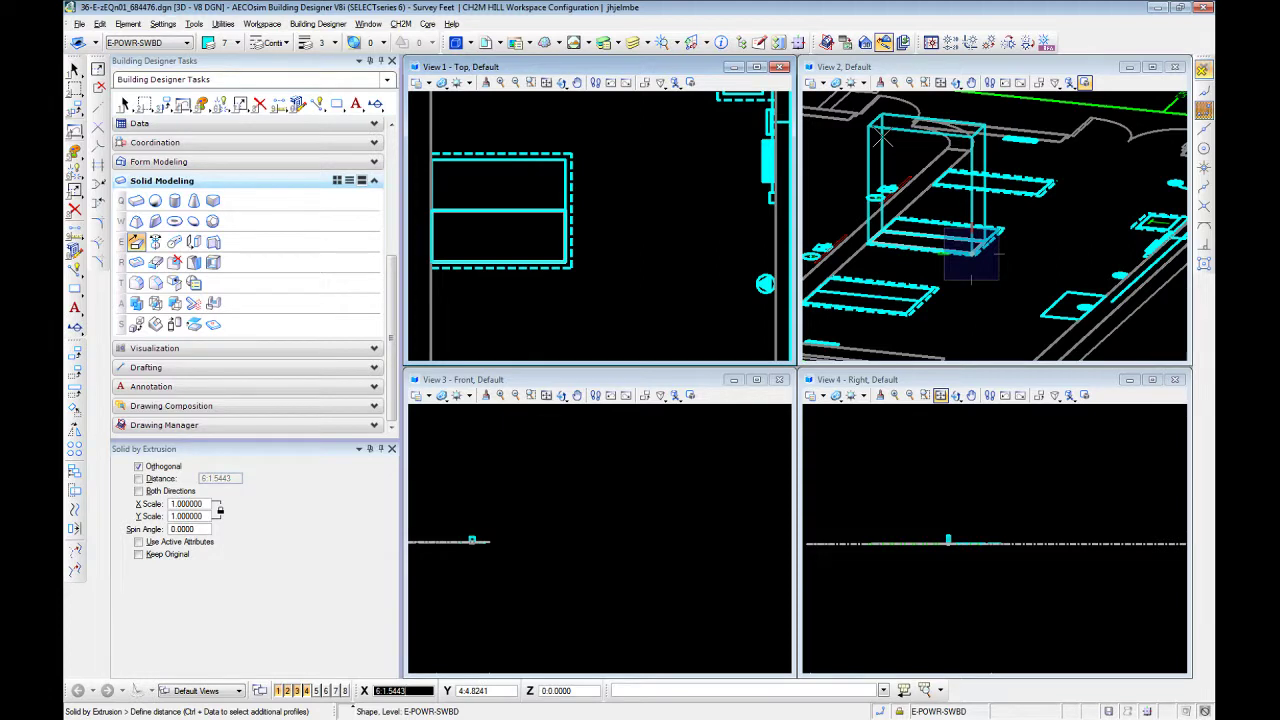
pyautogui.write(':90')
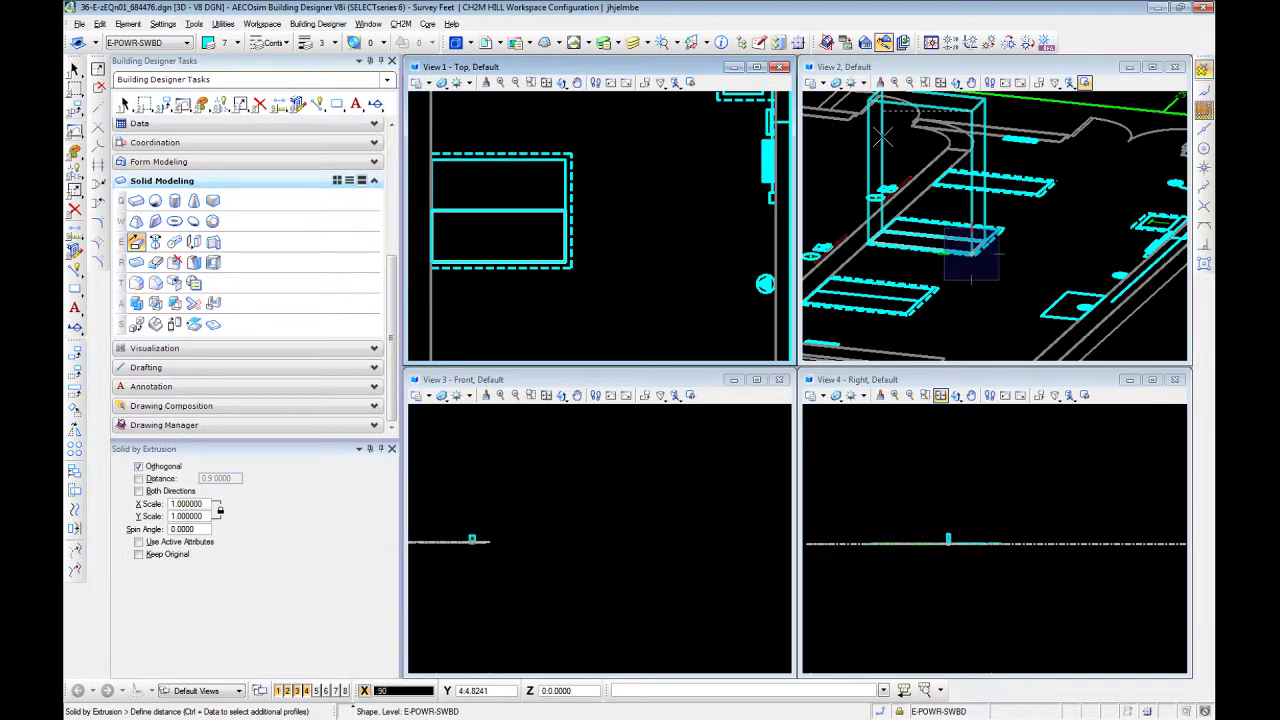
pyautogui.click(882, 138)
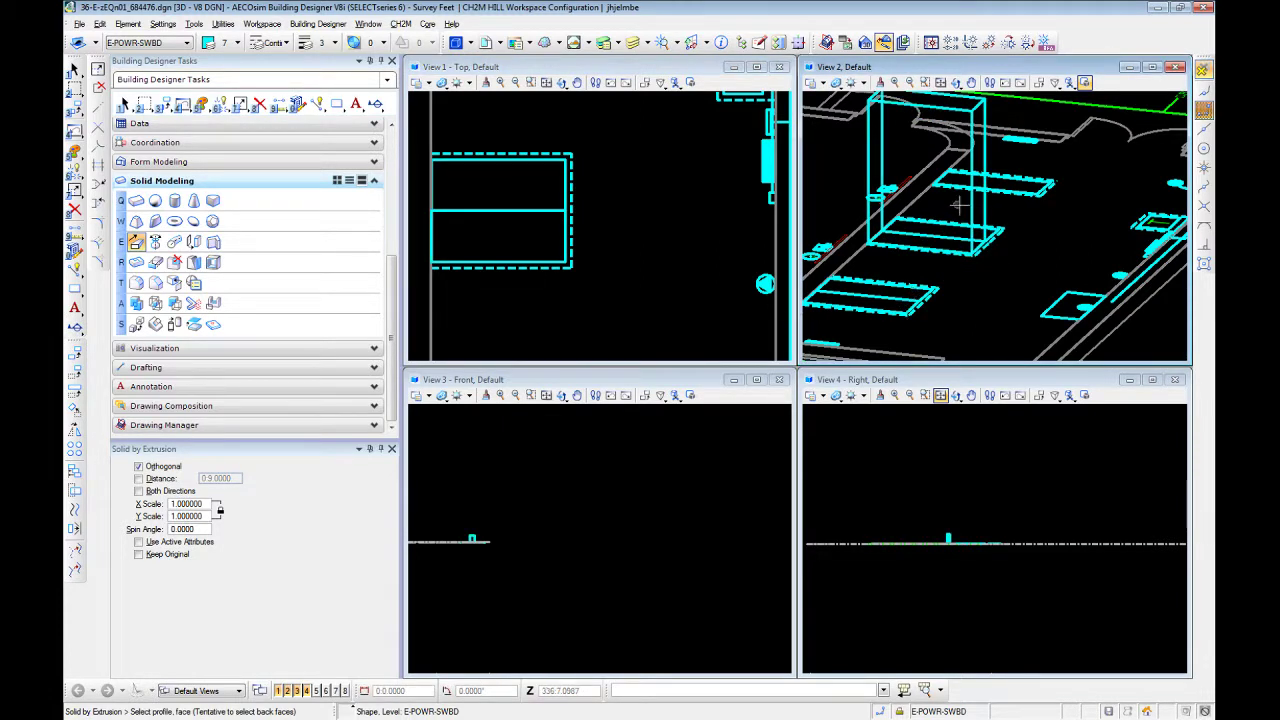
pyautogui.press('Escape')
pyautogui.scroll(3, 1015, 235)
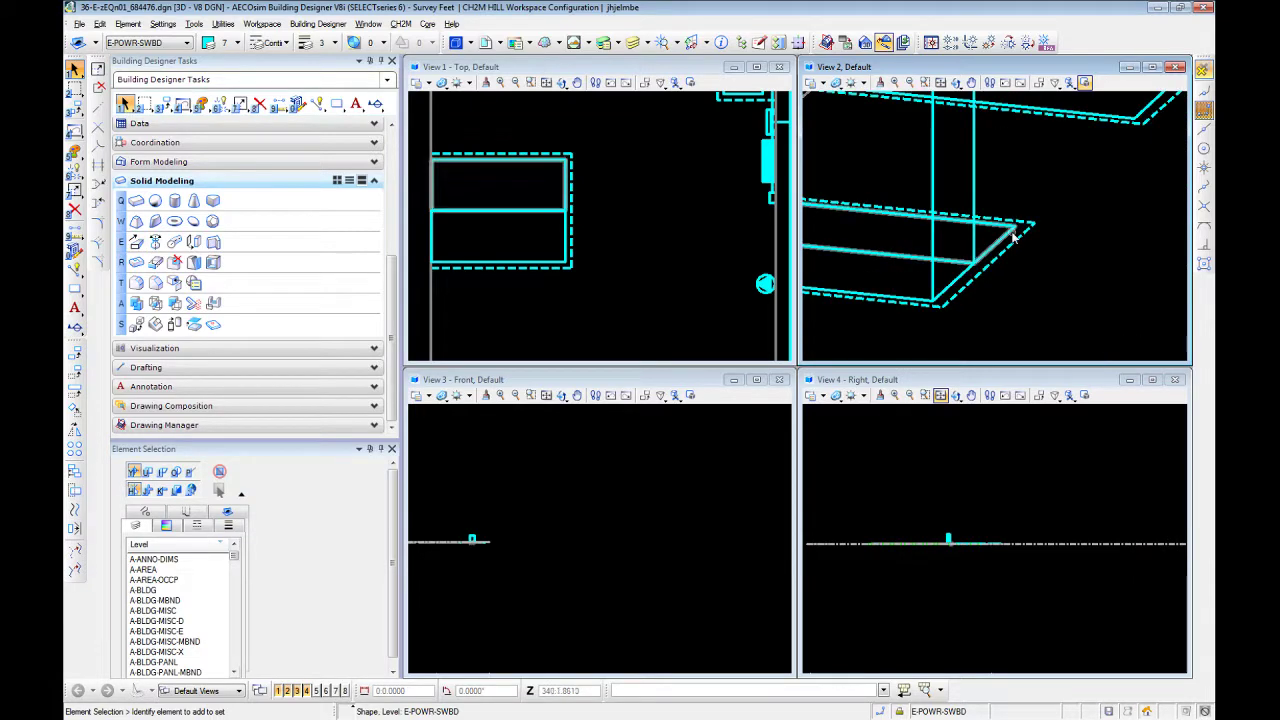
pyautogui.click(1012, 237)
pyautogui.scroll(-4, 1067, 263)
pyautogui.scroll(2, 1078, 236)
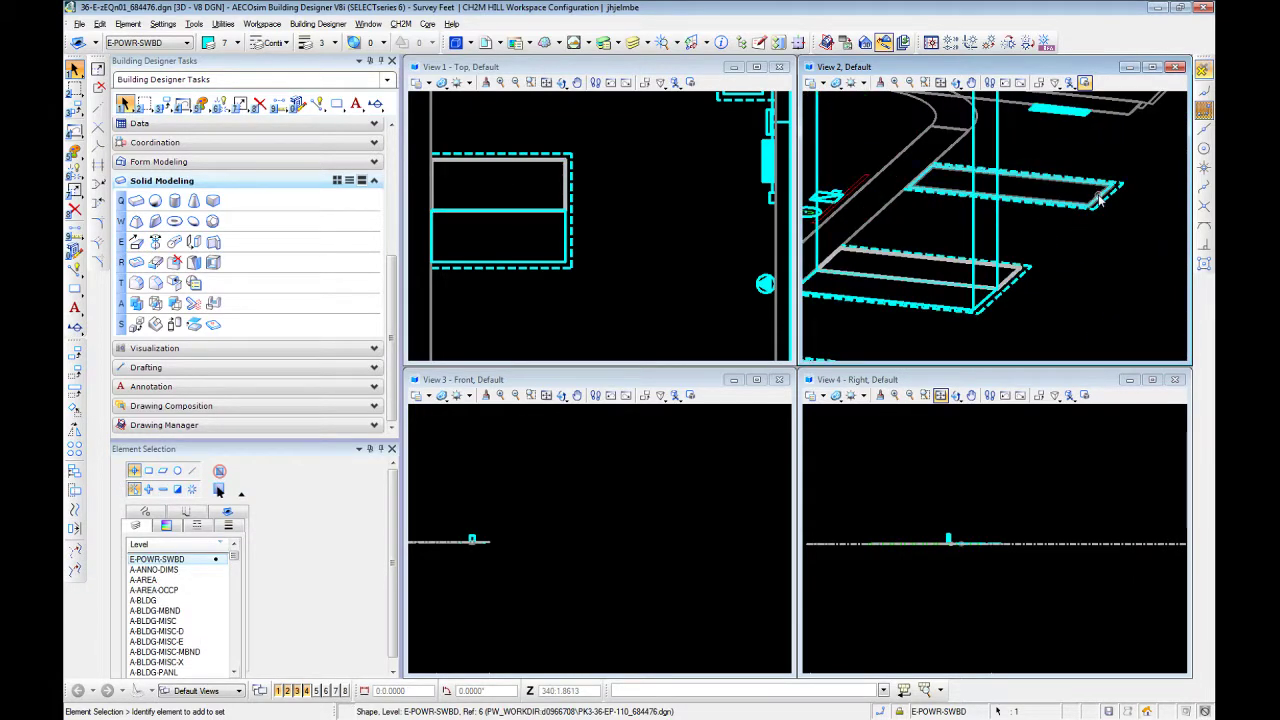
pyautogui.keyDown('ctrl'); pyautogui.click(1098, 199); pyautogui.keyUp('ctrl')
pyautogui.scroll(-2, 1098, 200)
pyautogui.scroll(2, 1057, 257)
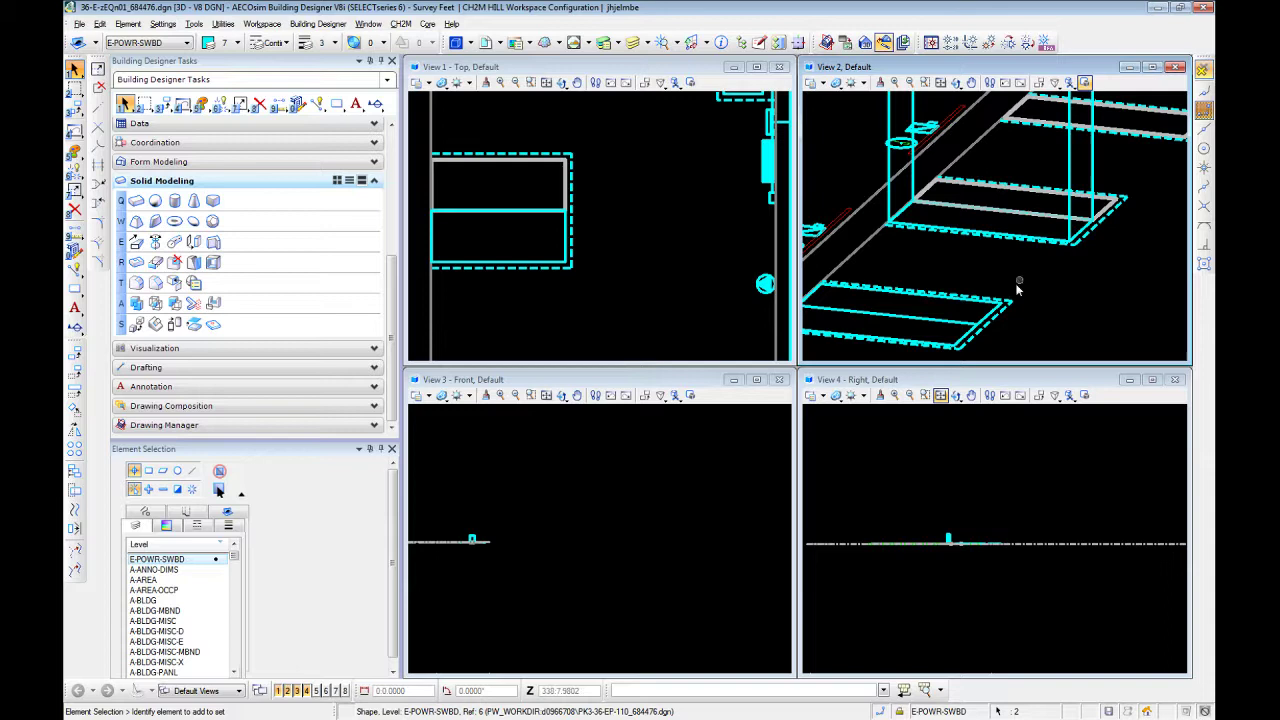
pyautogui.click(968, 336)
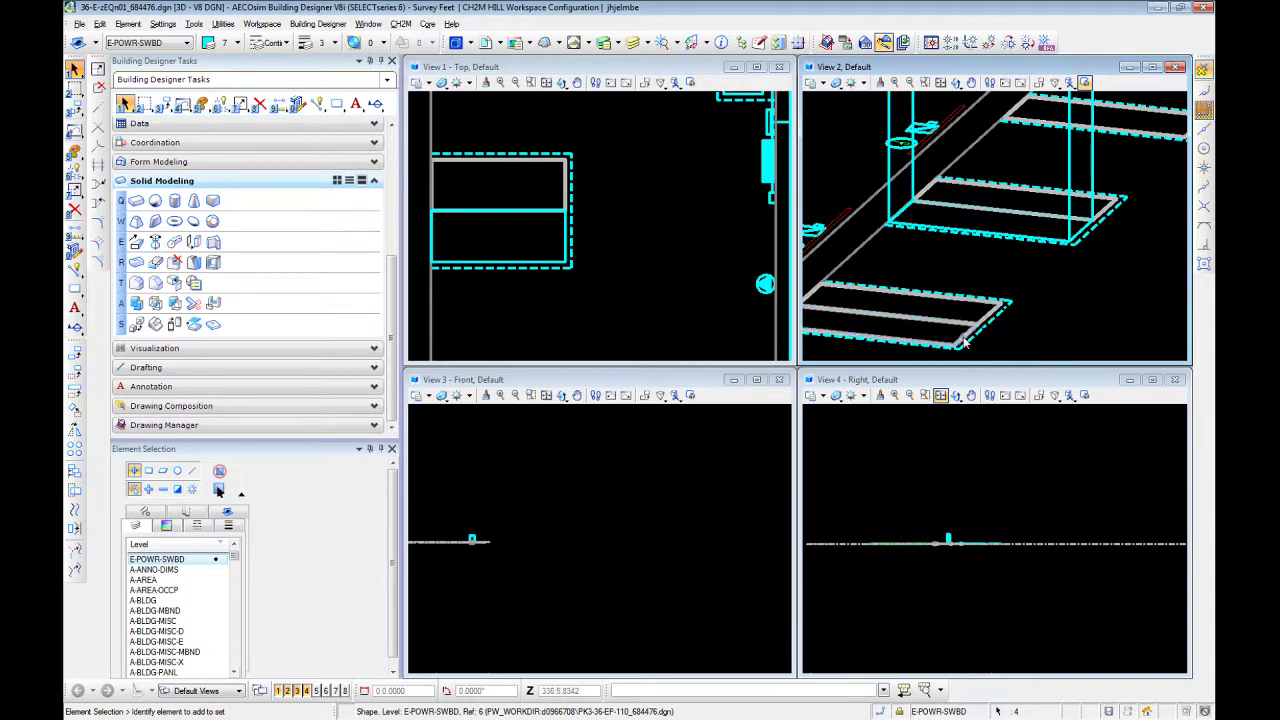
pyautogui.click(958, 236)
pyautogui.scroll(-2, 1010, 273)
pyautogui.scroll(2, 1096, 193)
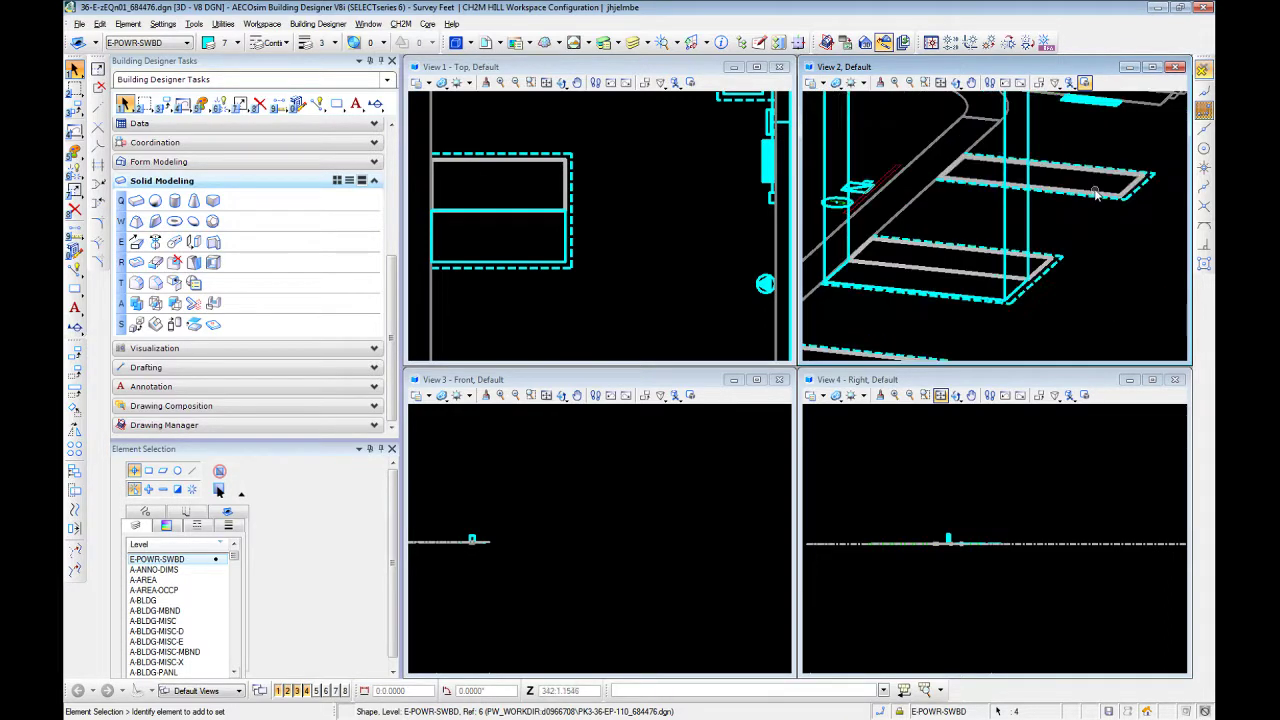
pyautogui.scroll(-1, 1140, 240)
pyautogui.scroll(1, 1093, 237)
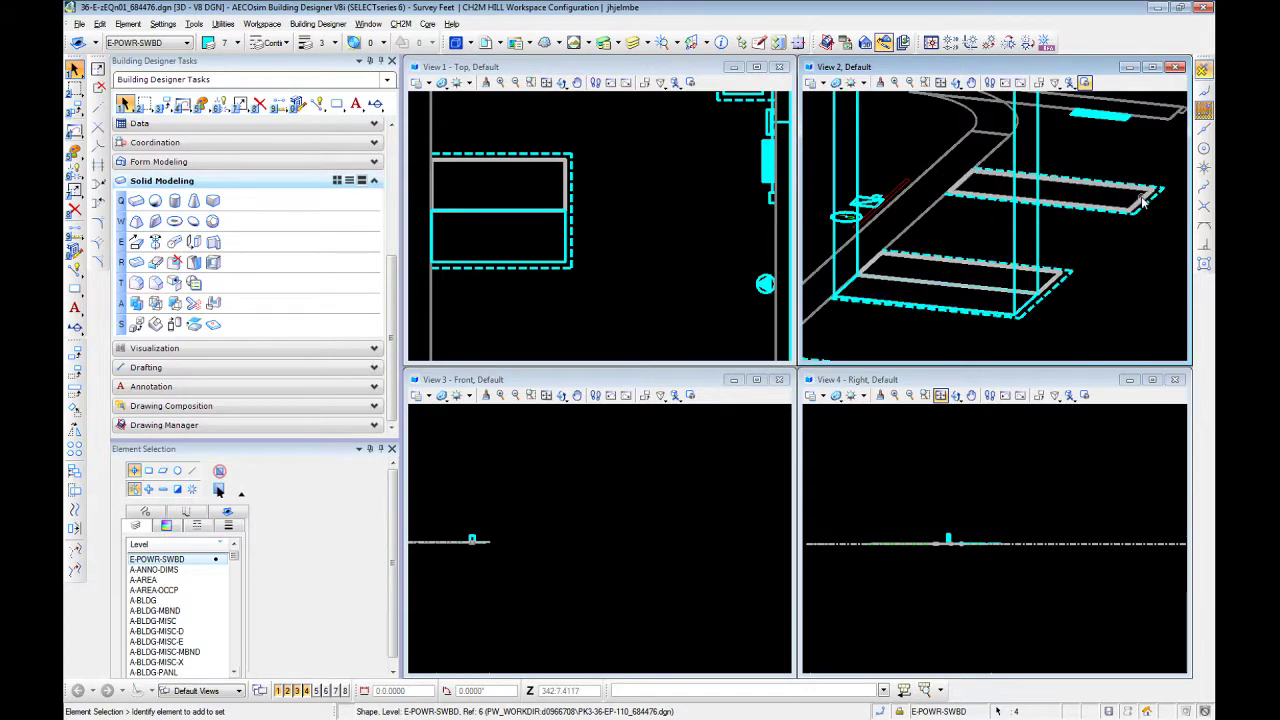
pyautogui.click(1141, 235)
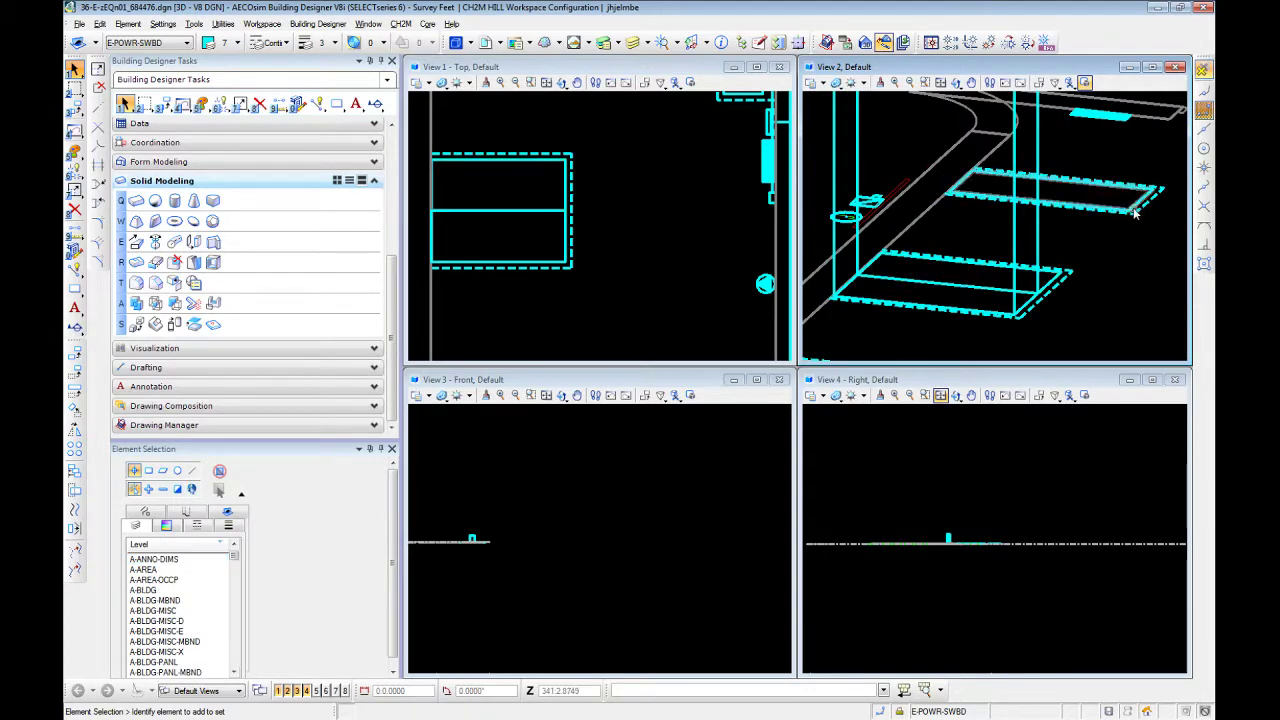
# Copy the four remaining referenced switchboard rectangles together in place, using an outline corner as the base point.
pyautogui.click(1133, 210)
pyautogui.keyDown('ctrl'); pyautogui.click(1048, 286); pyautogui.keyUp('ctrl')
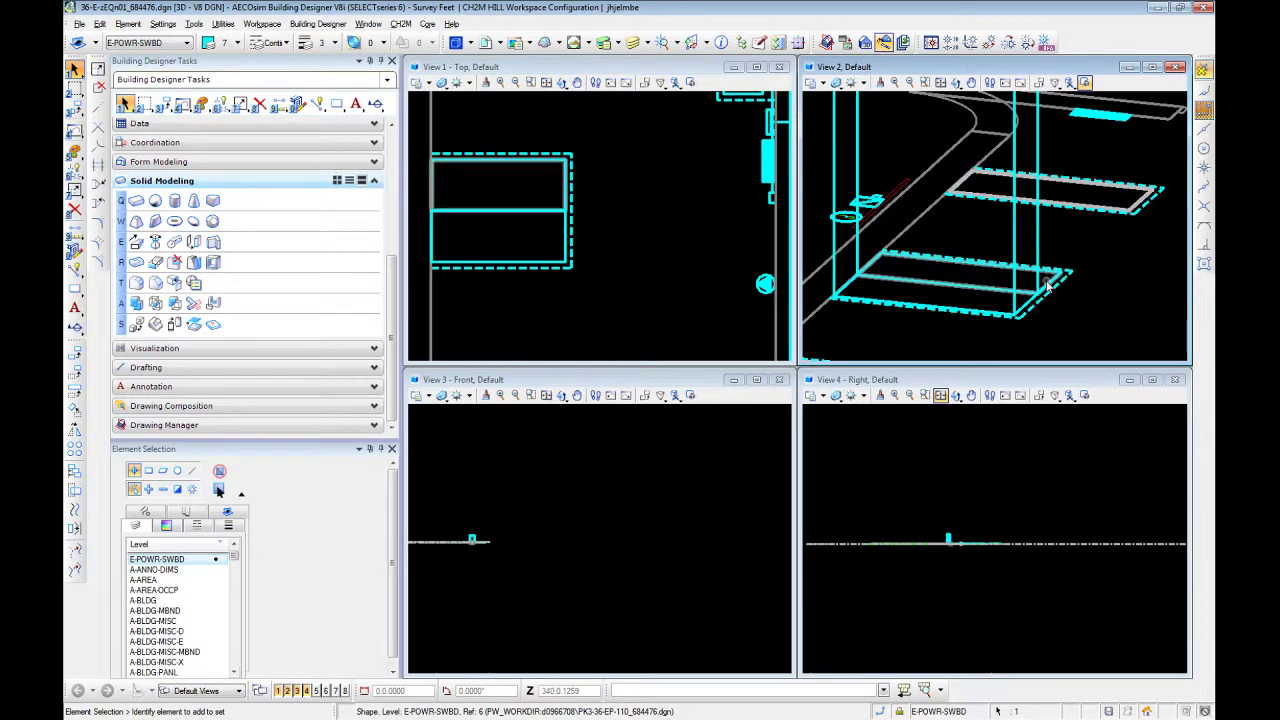
pyautogui.scroll(-5, 1048, 286)
pyautogui.scroll(8, 1014, 314)
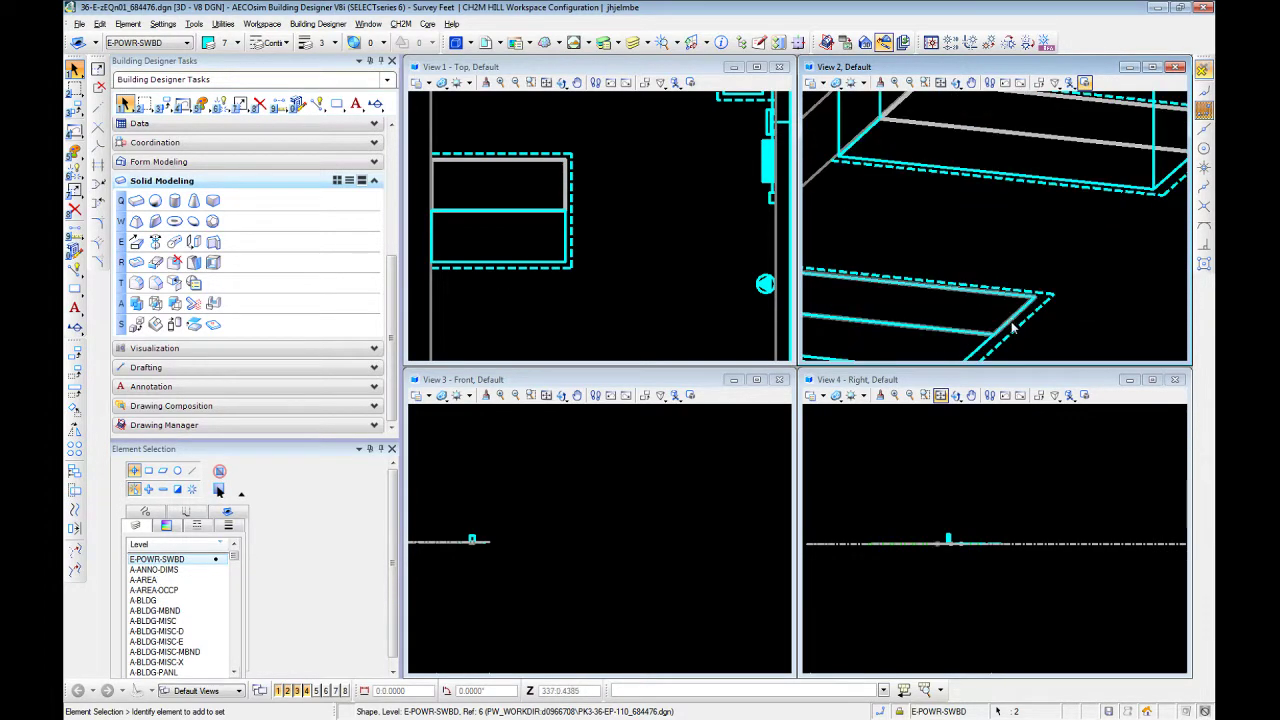
pyautogui.keyDown('ctrl'); pyautogui.click(1012, 320); pyautogui.keyUp('ctrl')
pyautogui.keyDown('ctrl'); pyautogui.click(970, 352); pyautogui.keyUp('ctrl')
pyautogui.scroll(-4, 986, 286)
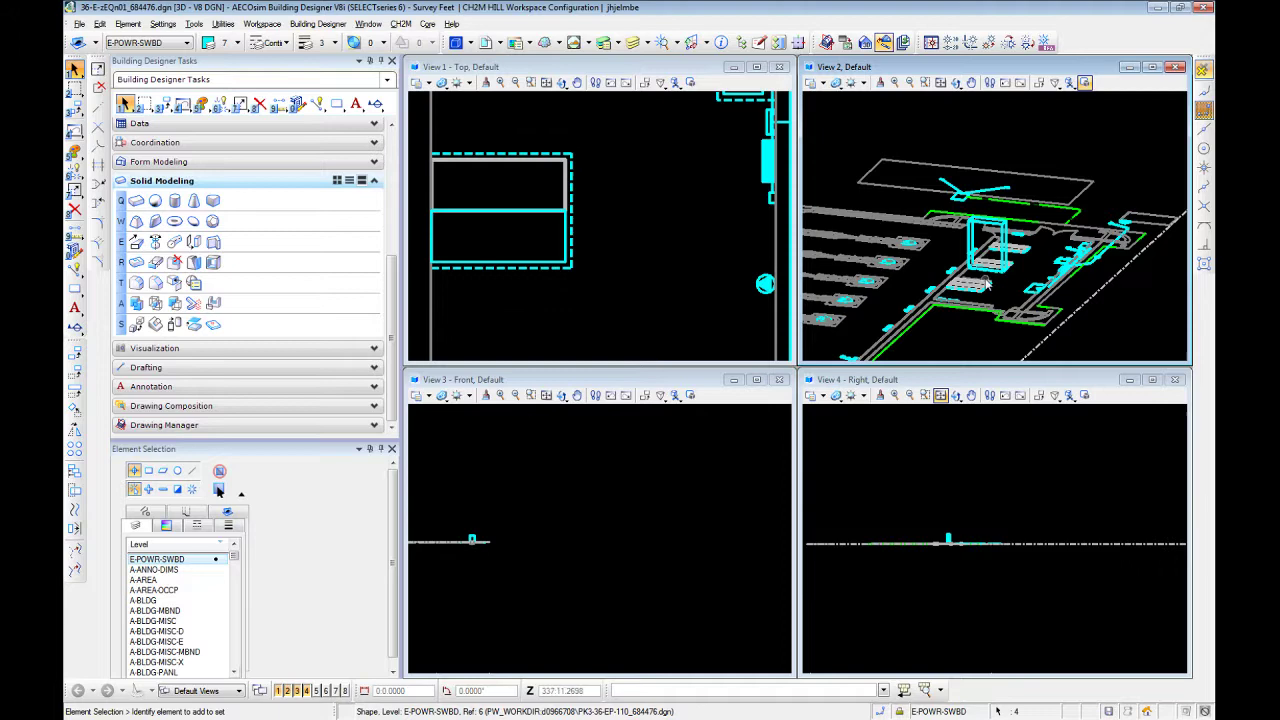
pyautogui.scroll(4, 986, 286)
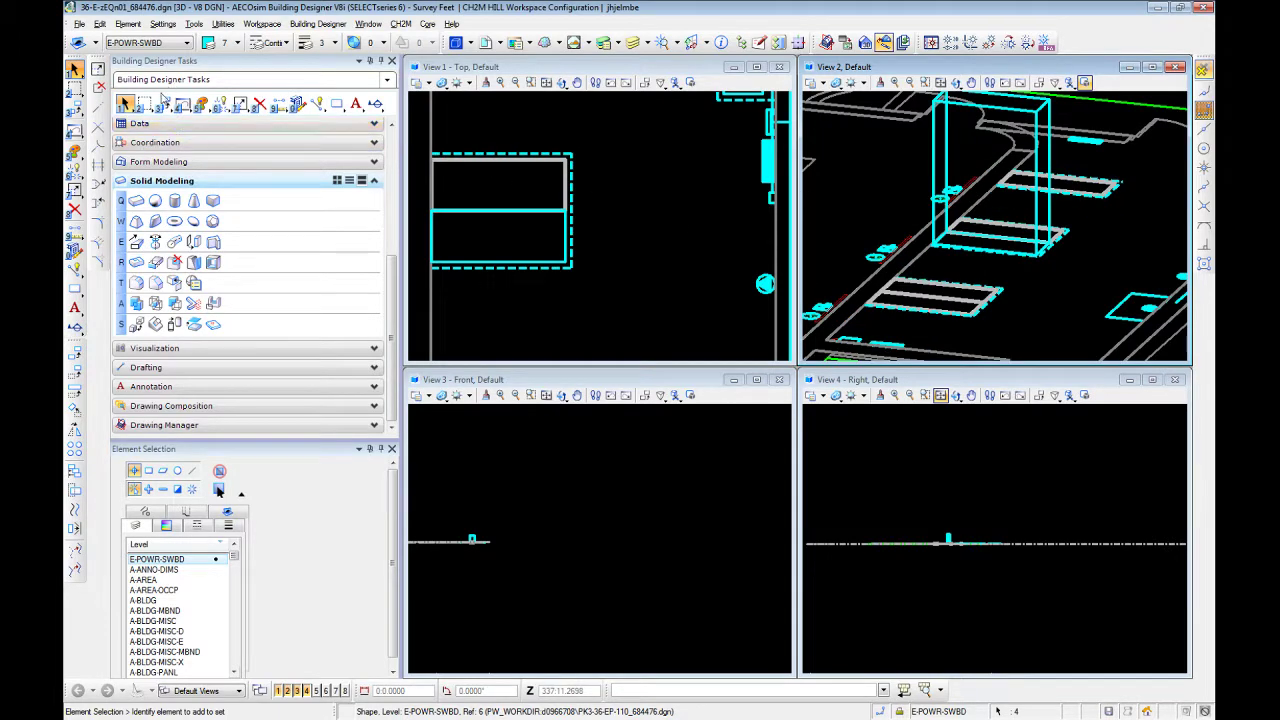
pyautogui.click(163, 104)
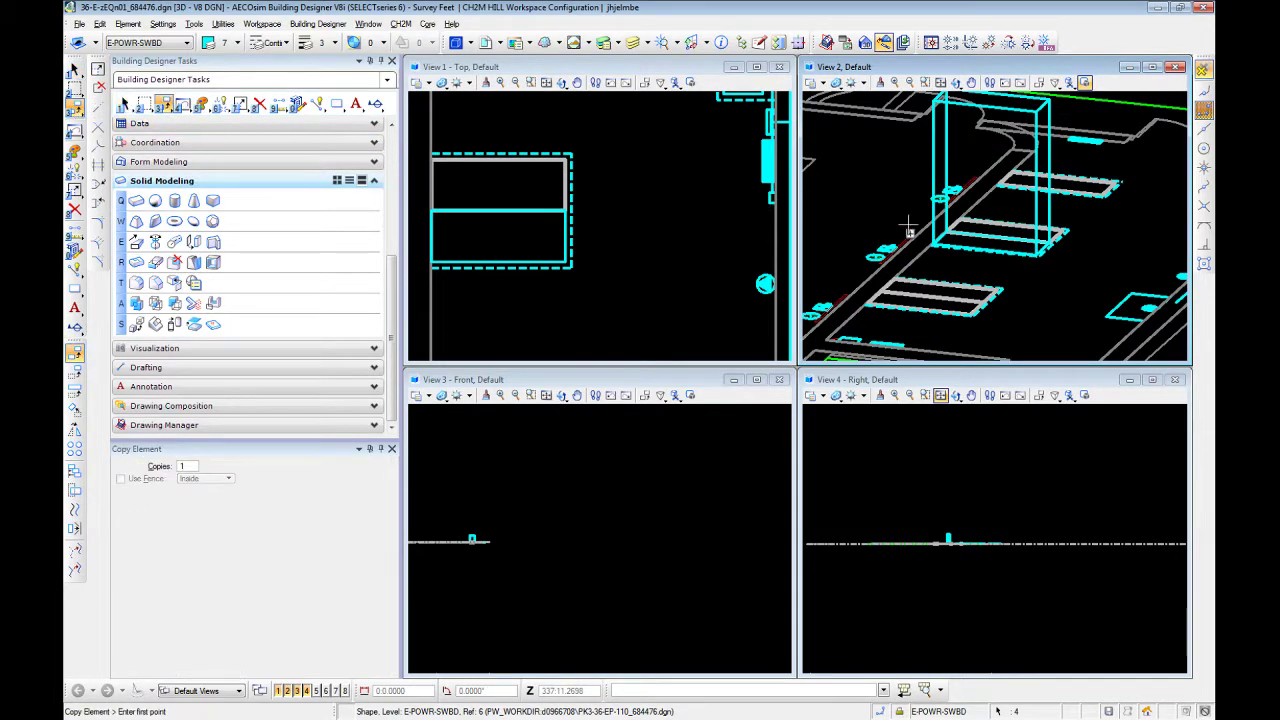
pyautogui.scroll(3, 996, 290)
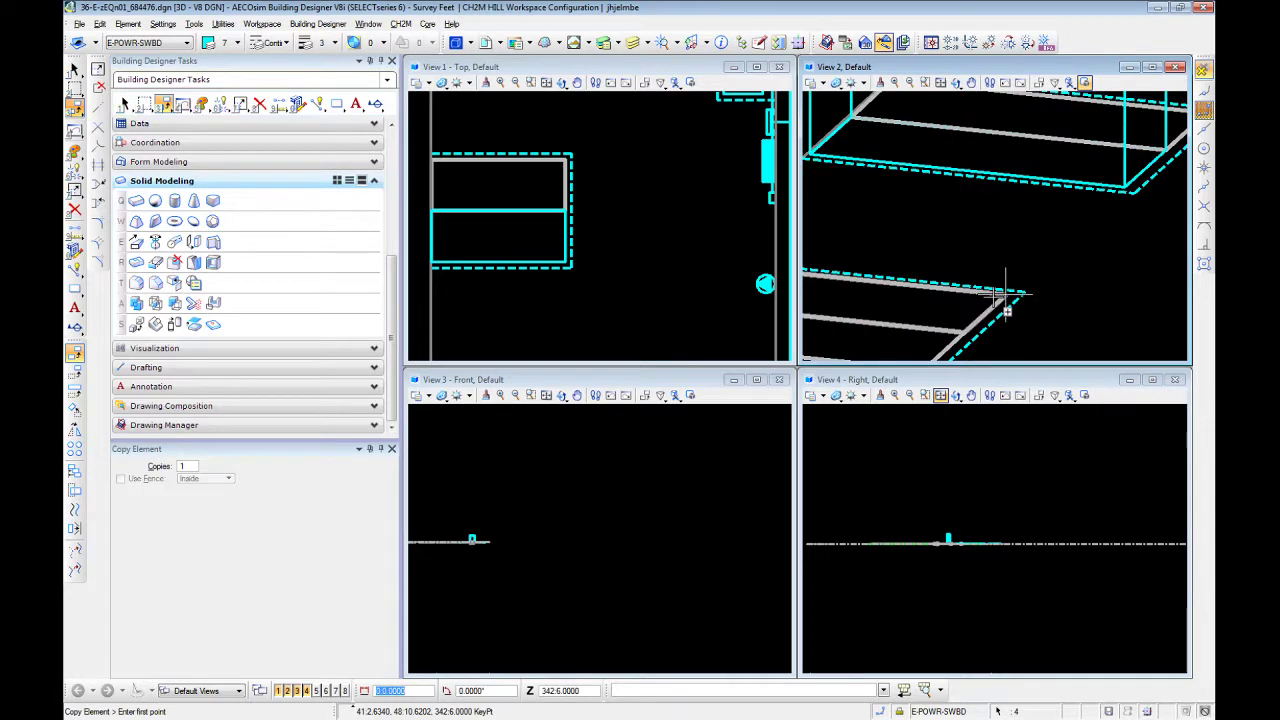
pyautogui.click(998, 292)
pyautogui.scroll(-3, 1005, 305)
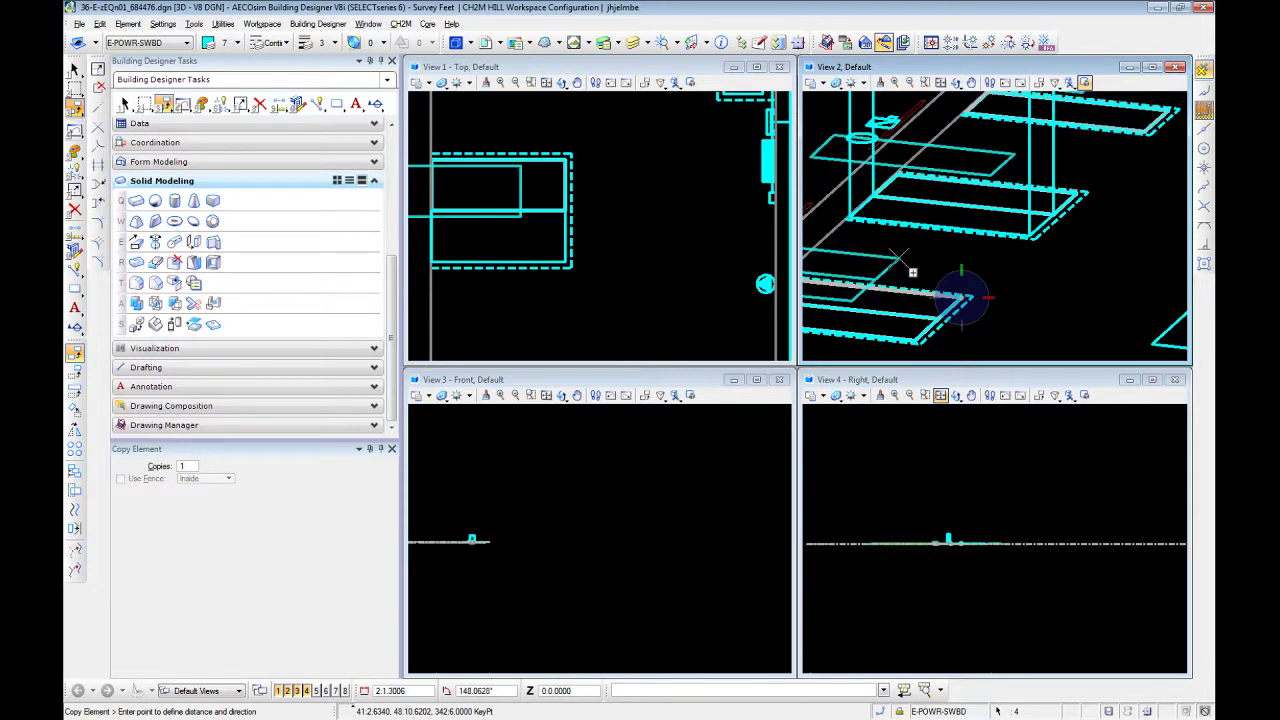
pyautogui.press('Escape')
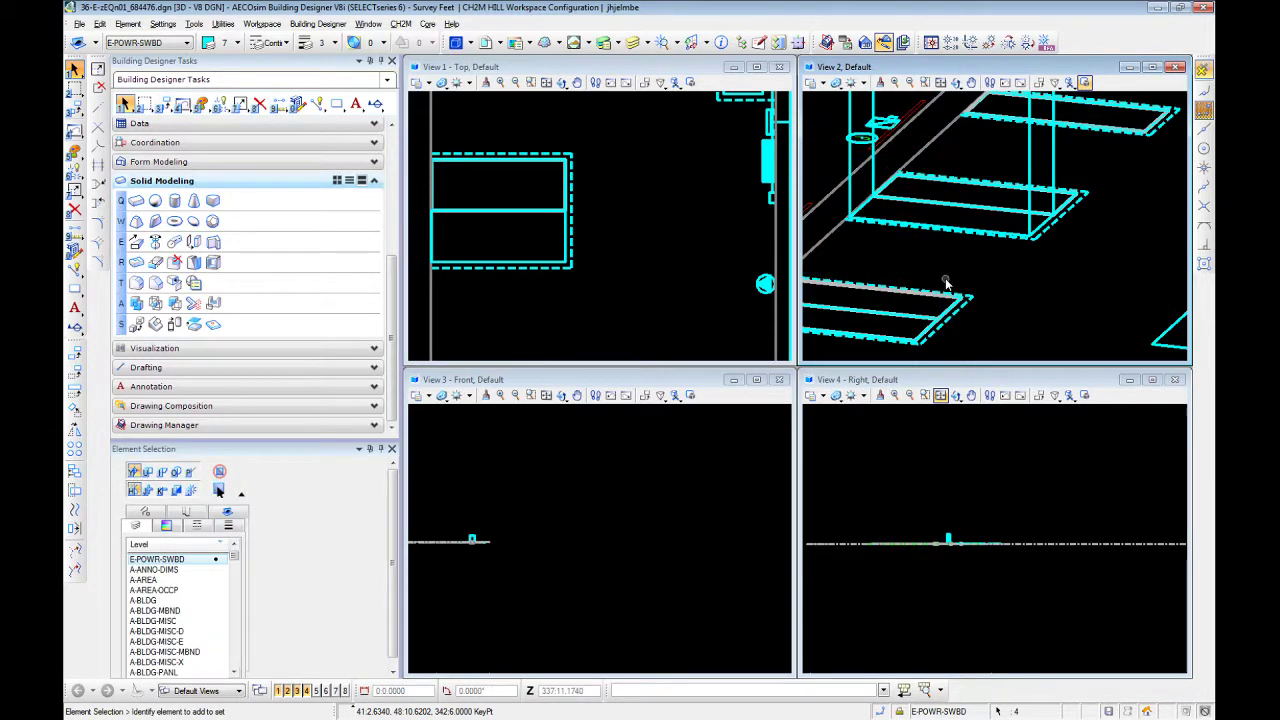
# Extrude the four copied switchboard rectangles together orthogonally upward 90 inches into solids.
pyautogui.scroll(-2, 947, 284)
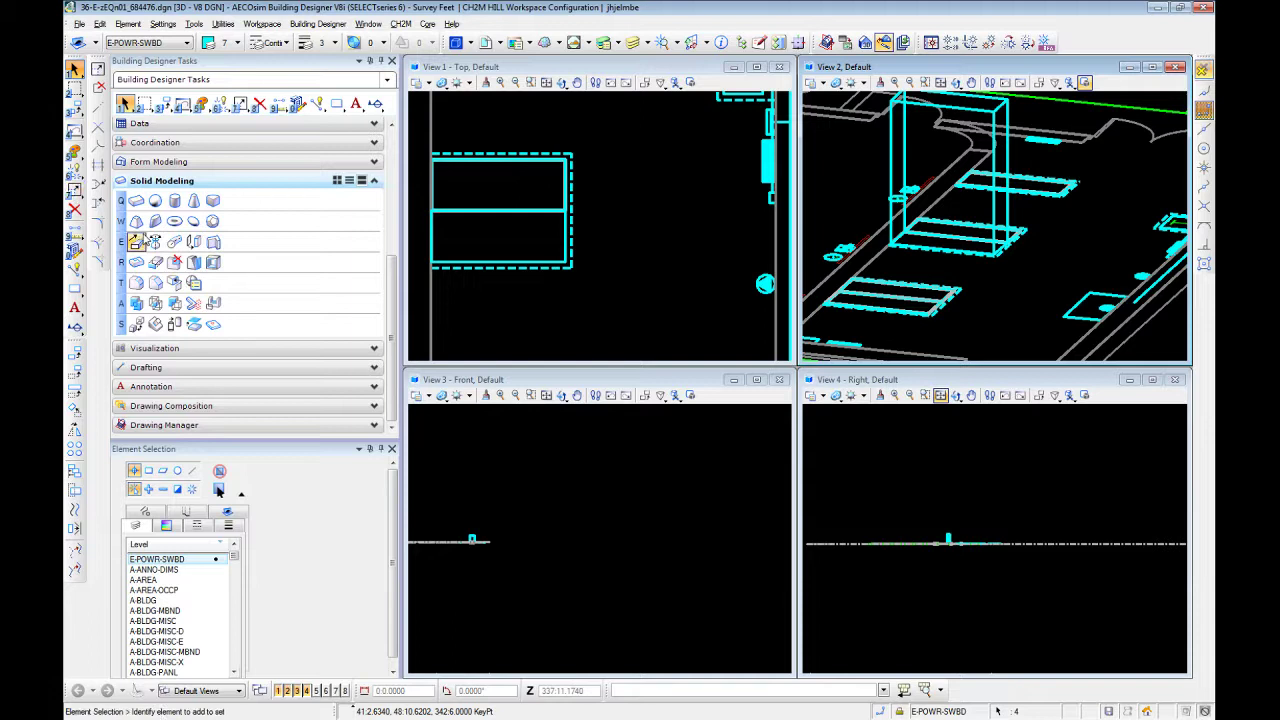
pyautogui.click(137, 244)
pyautogui.click(941, 300)
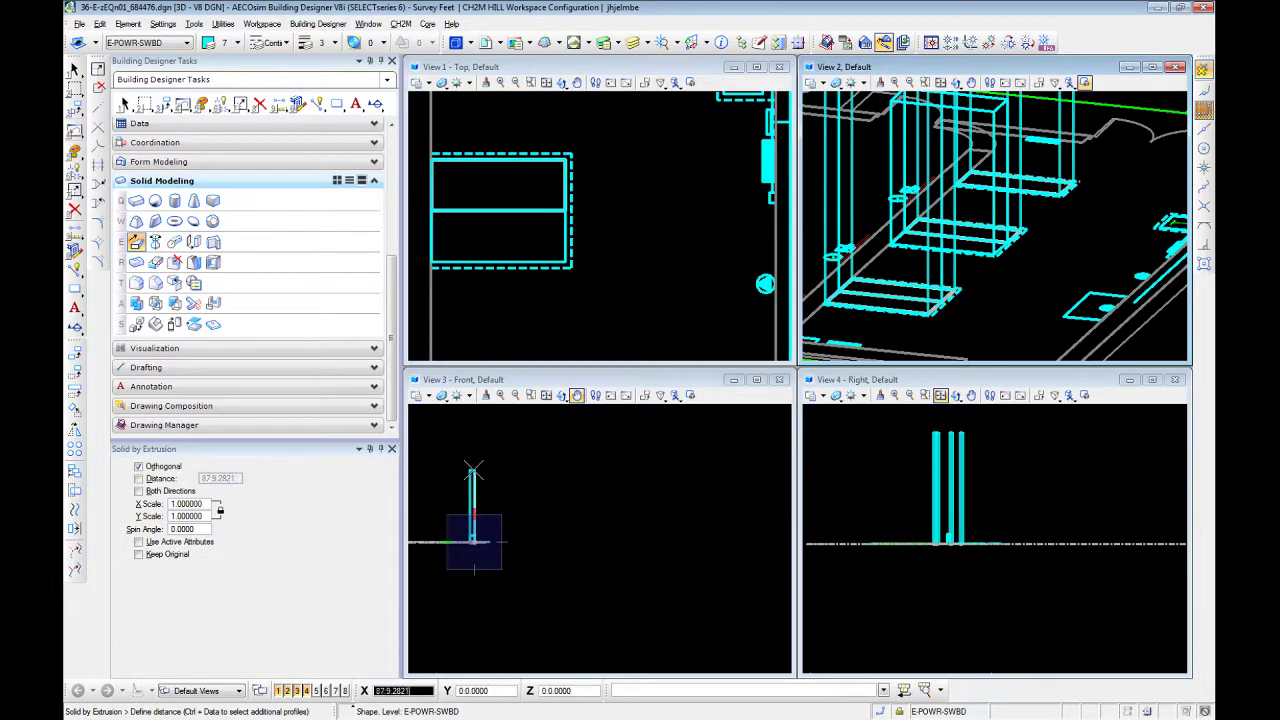
pyautogui.write(':90')
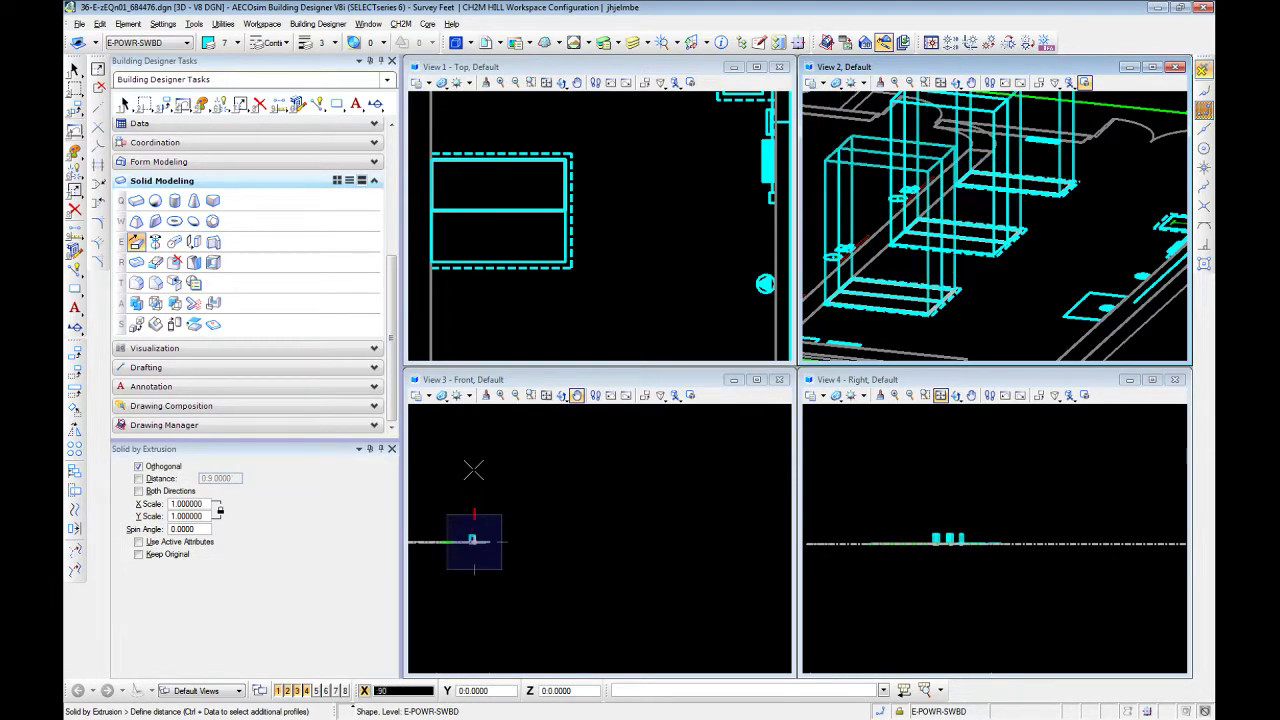
pyautogui.click(474, 470)
pyautogui.press('Escape')
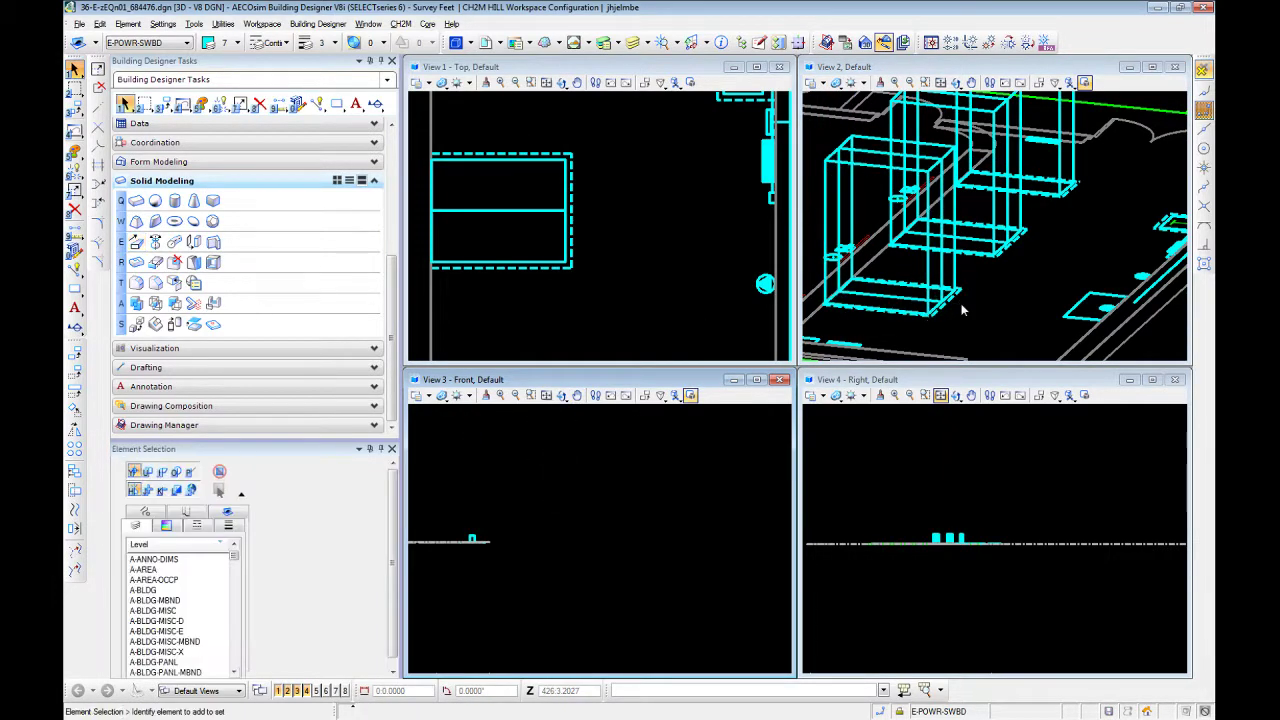
# Select individual switchboard solids in the isometric view to check that they are separate elements, and clear the selection.
pyautogui.click(955, 264)
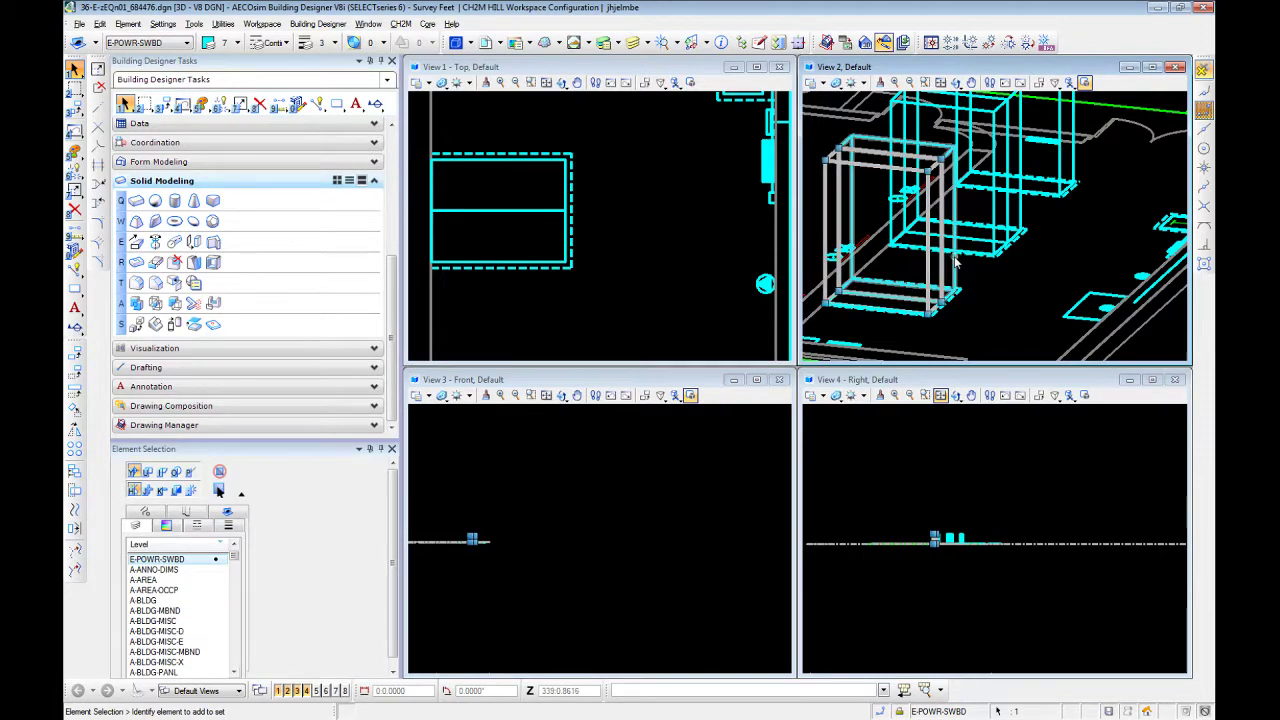
pyautogui.click(953, 264)
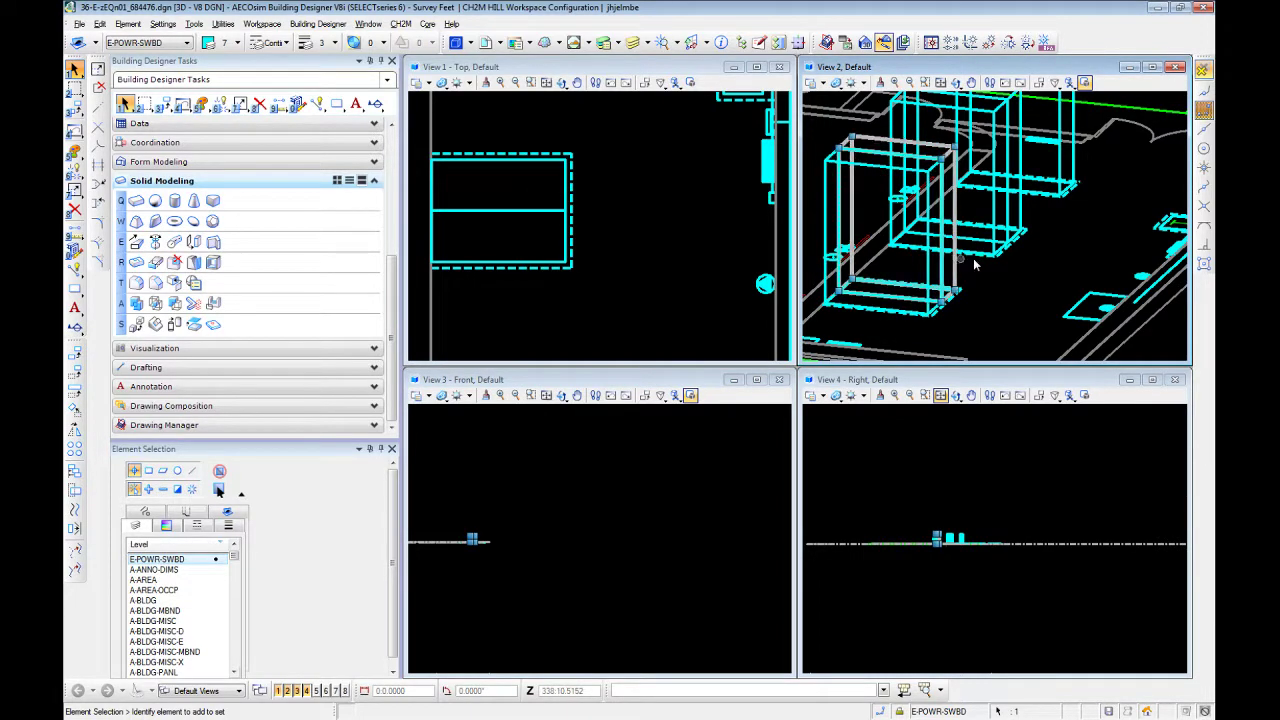
pyautogui.moveTo(983, 262)
pyautogui.mouseDown(button='middle')
pyautogui.moveTo(997, 300)
pyautogui.moveTo(994, 263)
pyautogui.moveTo(975, 275)
pyautogui.mouseUp(button='middle')
pyautogui.click(992, 258)
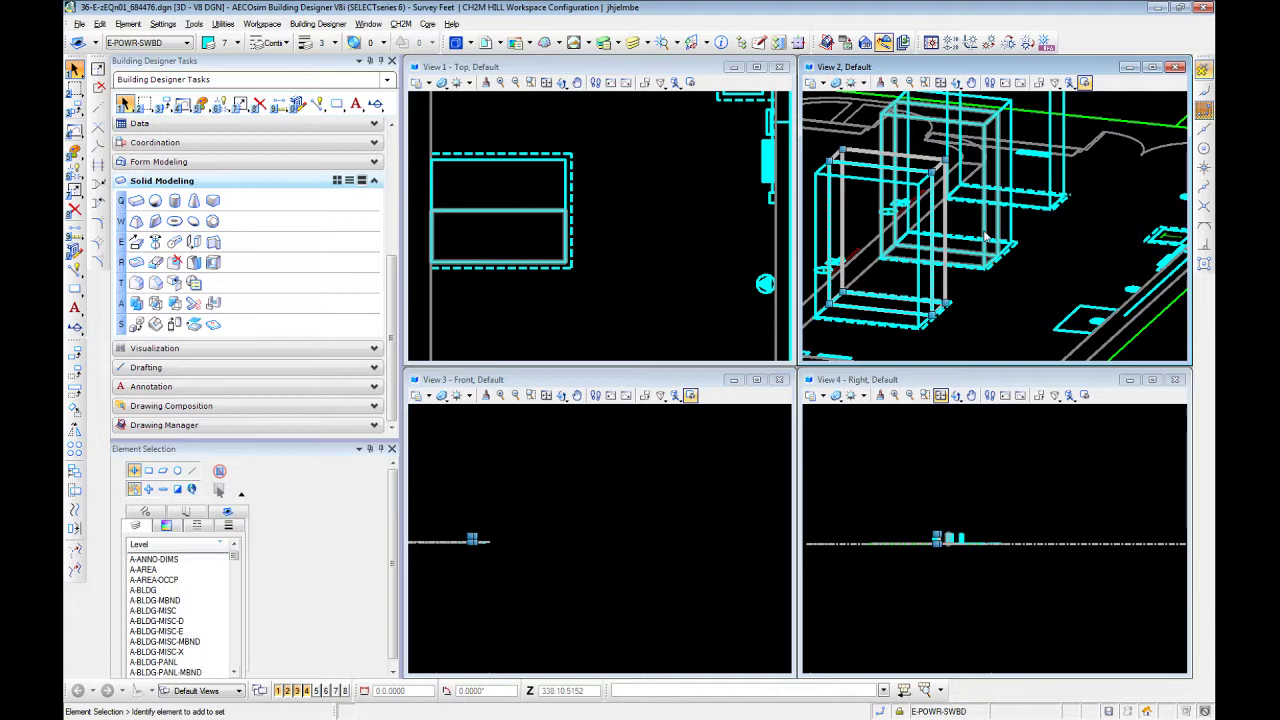
pyautogui.click(1065, 163)
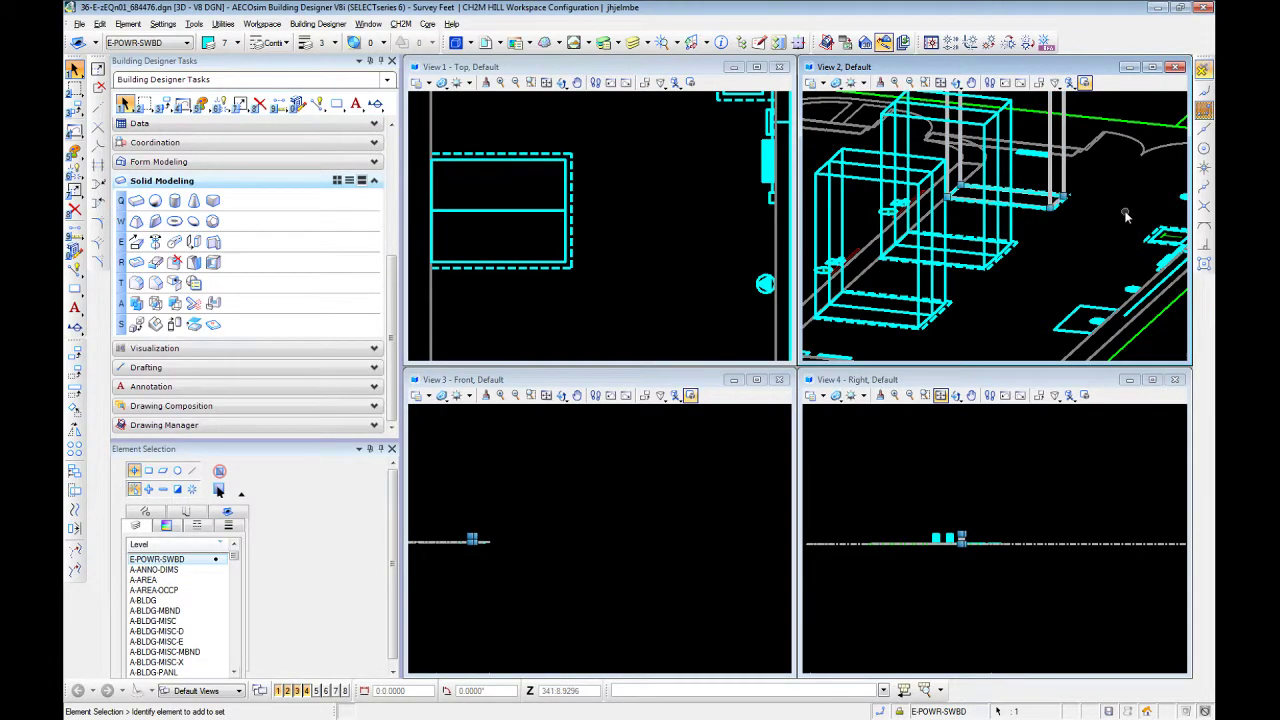
pyautogui.scroll(-2, 1125, 214)
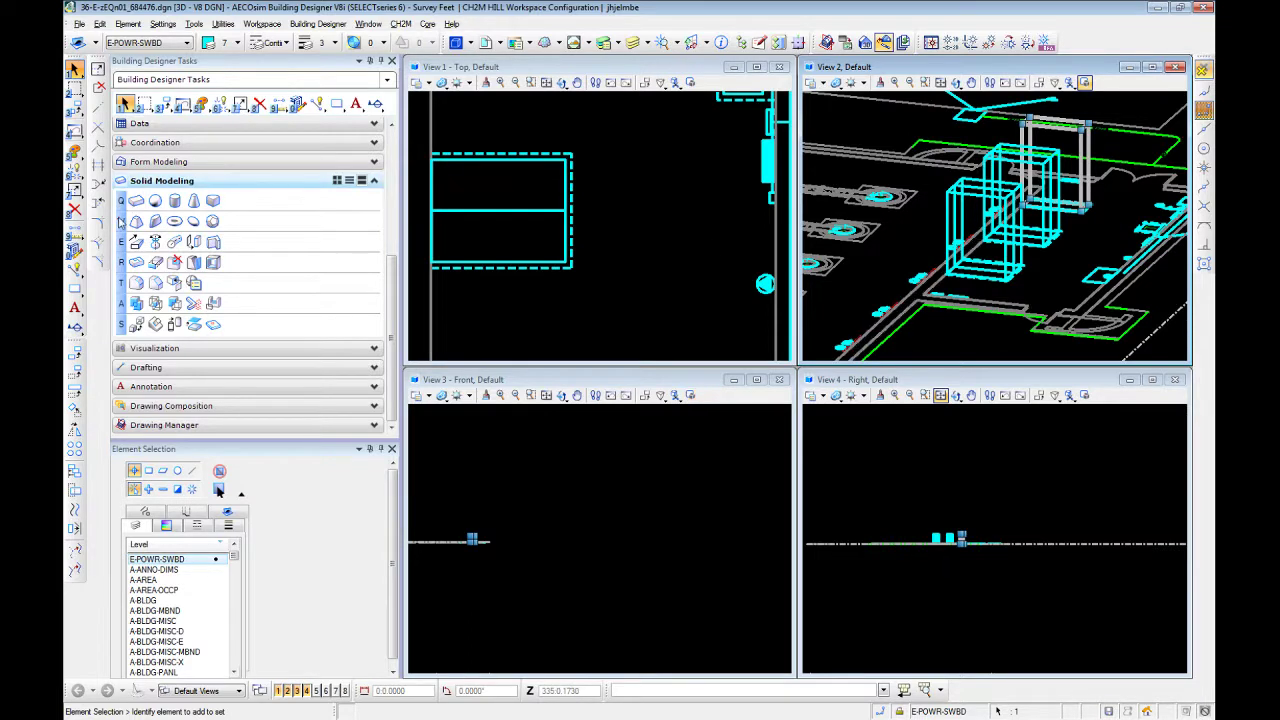
pyautogui.click(698, 258)
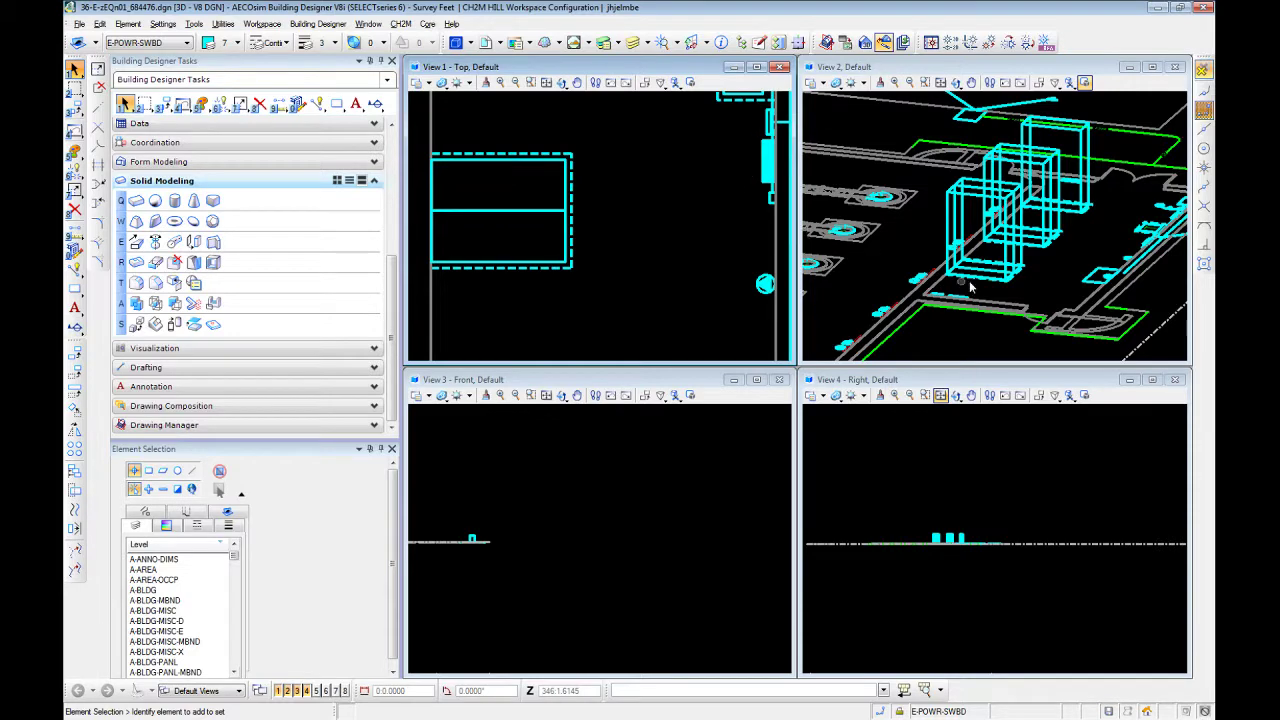
# Examine the referenced wall-mounted panel and device outlines around the switchboard area in the isometric and plan views.
pyautogui.scroll(3, 988, 303)
pyautogui.moveTo(988, 303); pyautogui.dragTo(1033, 234, button='middle')
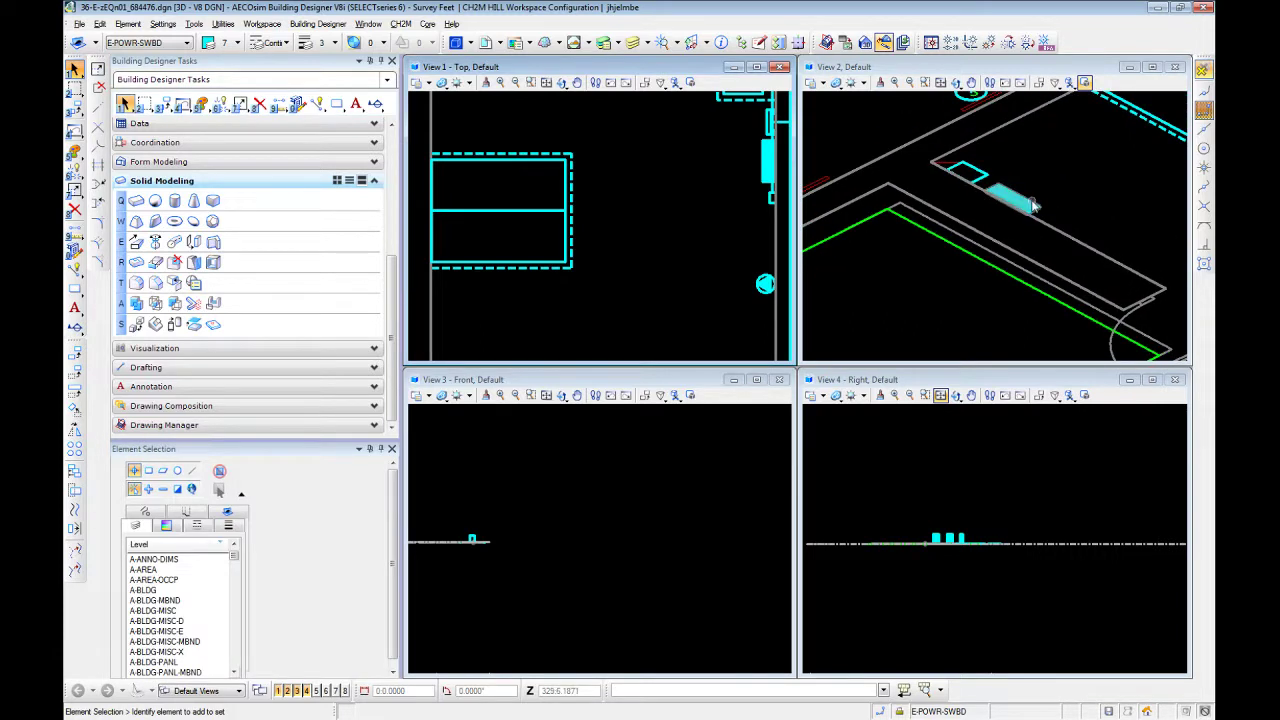
pyautogui.click(1034, 205)
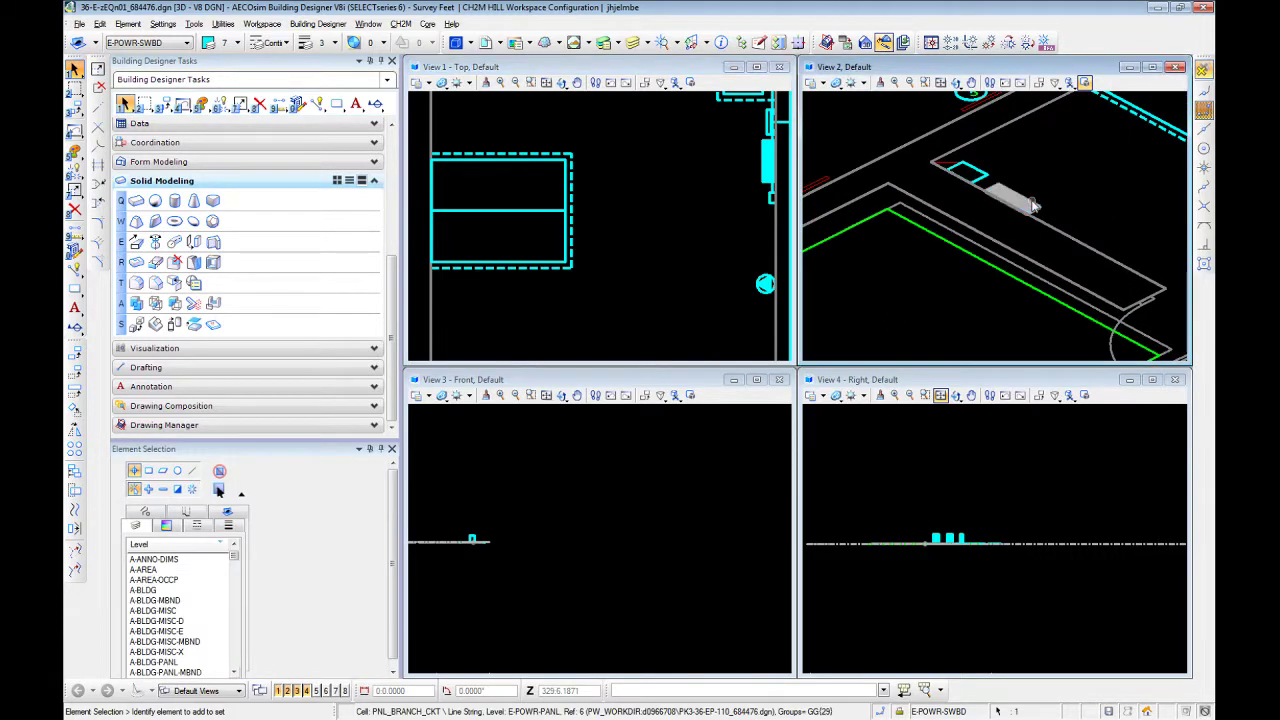
pyautogui.click(982, 174)
pyautogui.scroll(-4, 1008, 200)
pyautogui.scroll(1, 1163, 167)
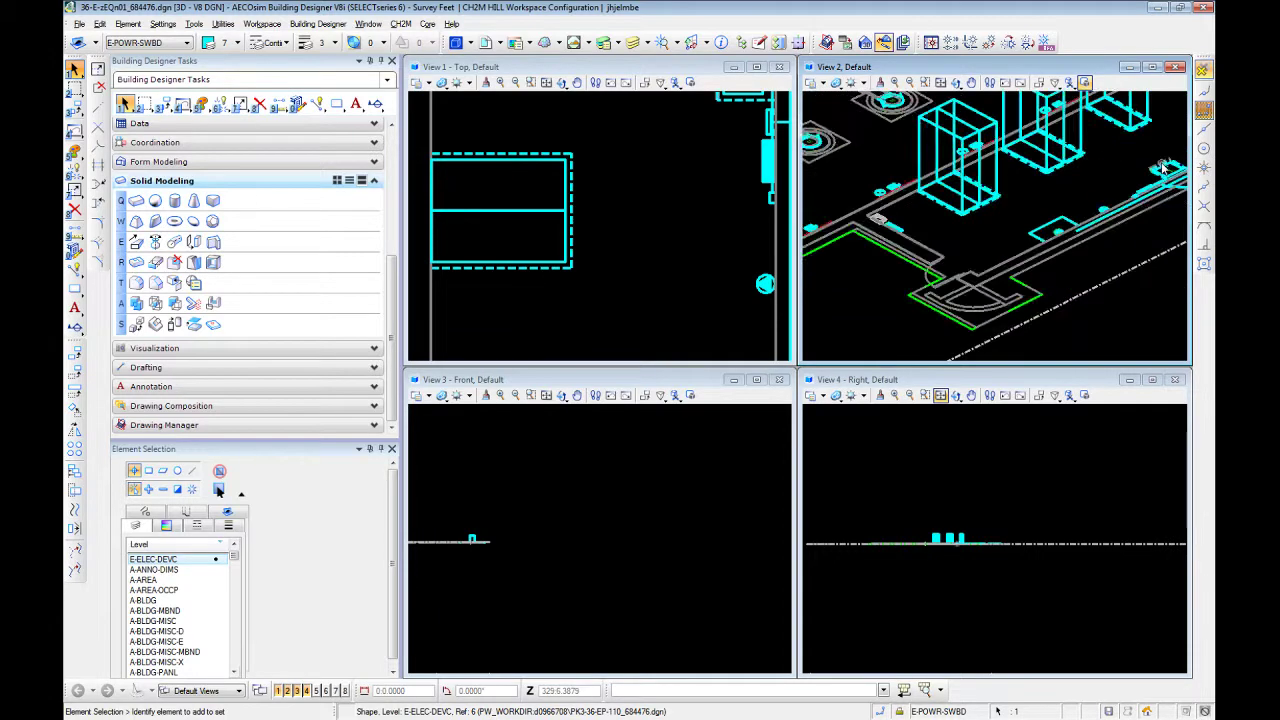
pyautogui.scroll(2, 1163, 167)
pyautogui.moveTo(1163, 167); pyautogui.dragTo(1036, 257, button='middle')
pyautogui.scroll(4, 1036, 257)
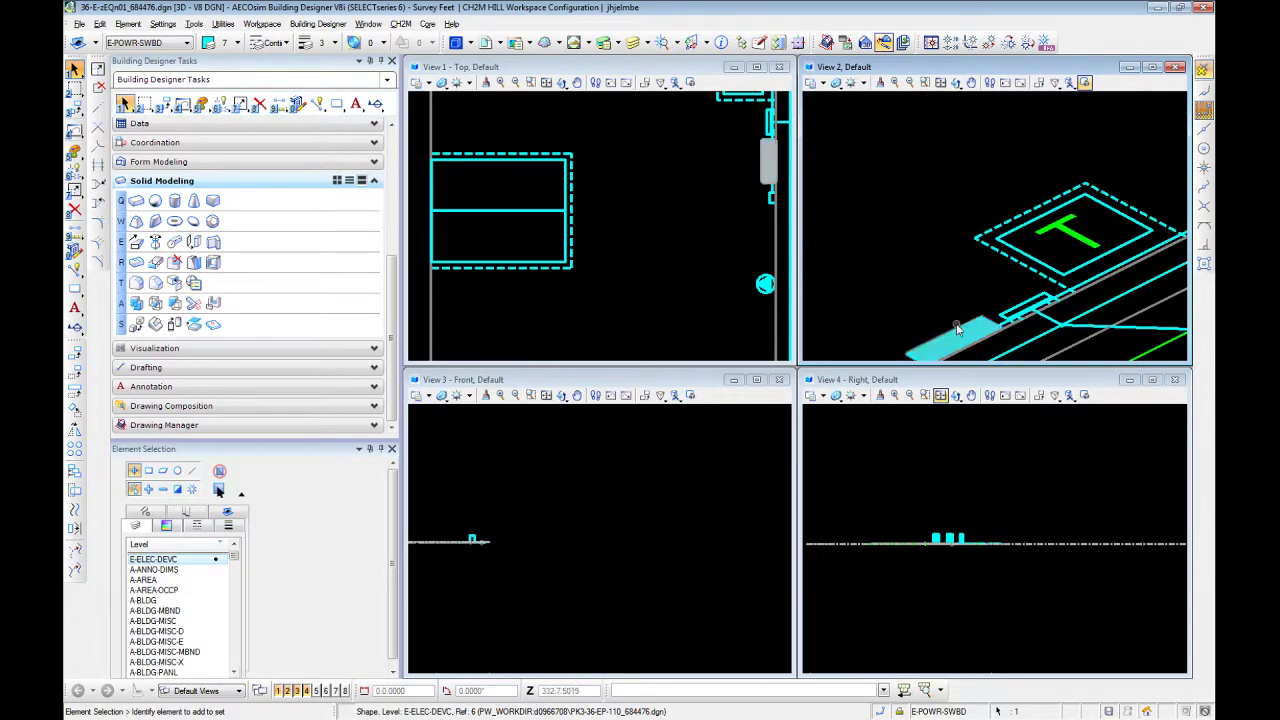
pyautogui.click(667, 278)
pyautogui.scroll(-3, 681, 271)
pyautogui.moveTo(676, 318); pyautogui.dragTo(714, 147, button='middle')
pyautogui.rightClick(714, 147)
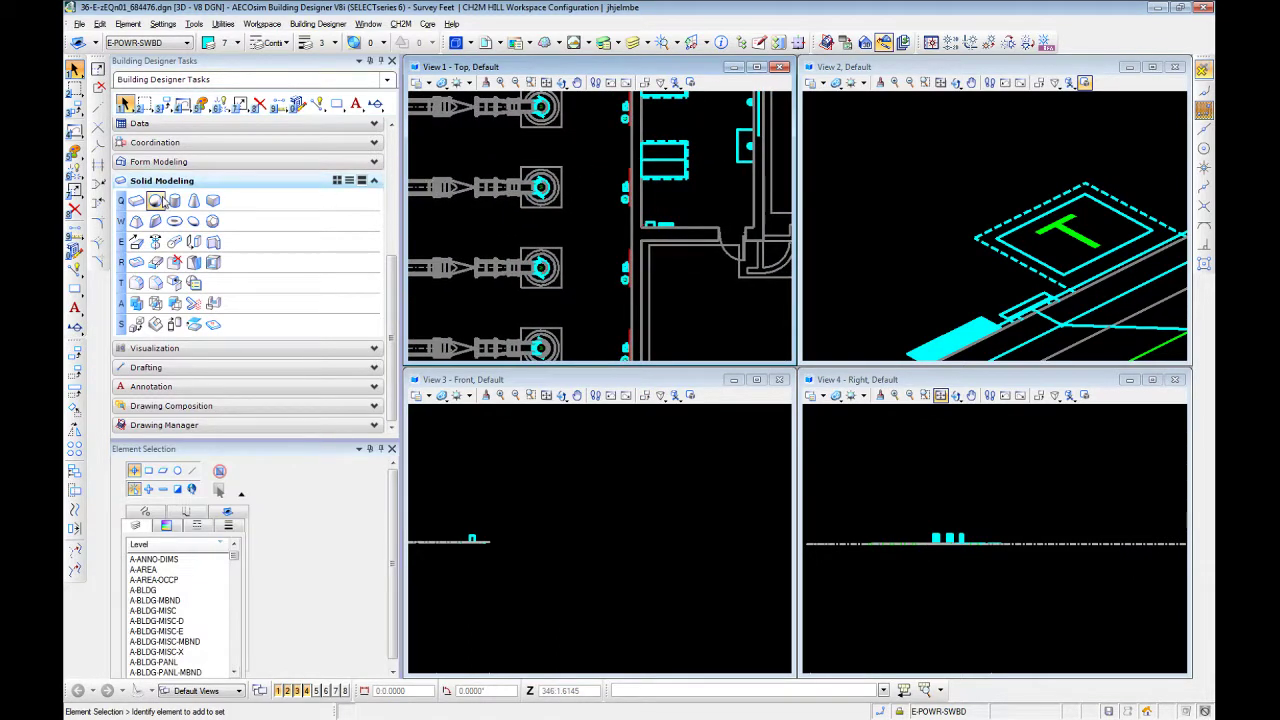
# Make E-ELEC-DEVC the active level, matching the small referenced device rectangle in the room's corner beside the filled panel.
pyautogui.scroll(3, 680, 210)
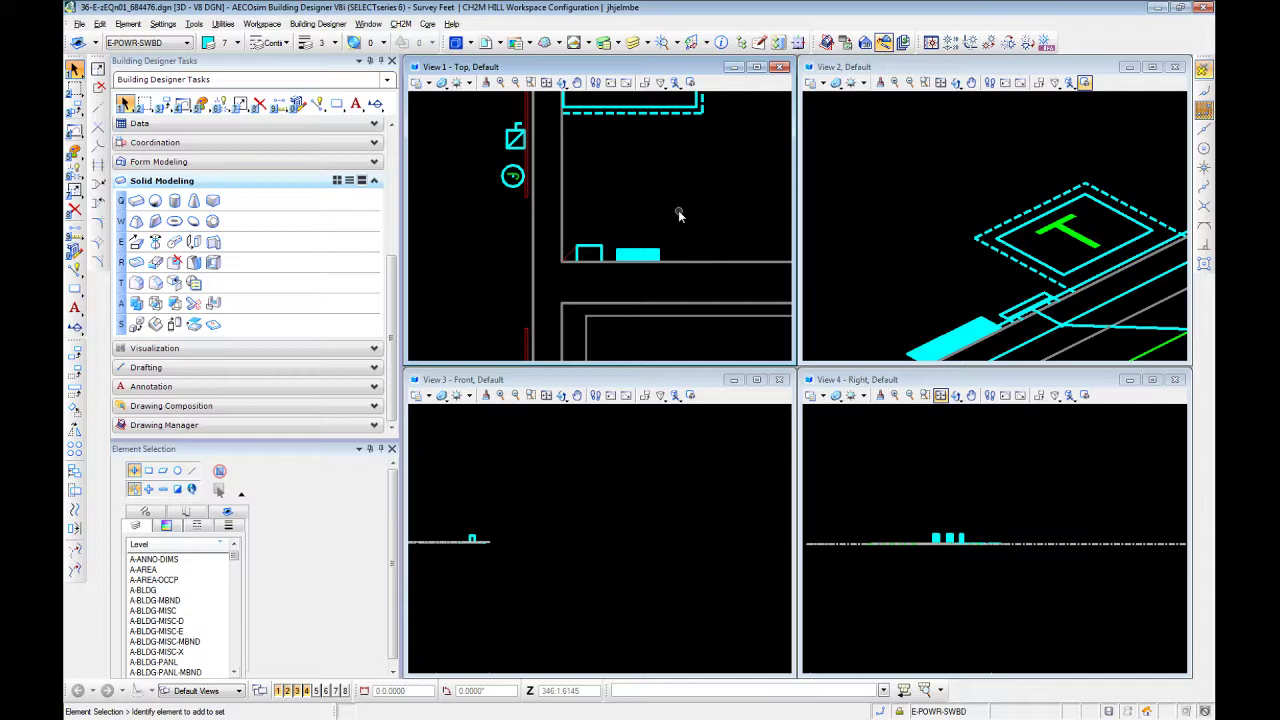
pyautogui.scroll(2, 675, 215)
pyautogui.scroll(-4, 623, 220)
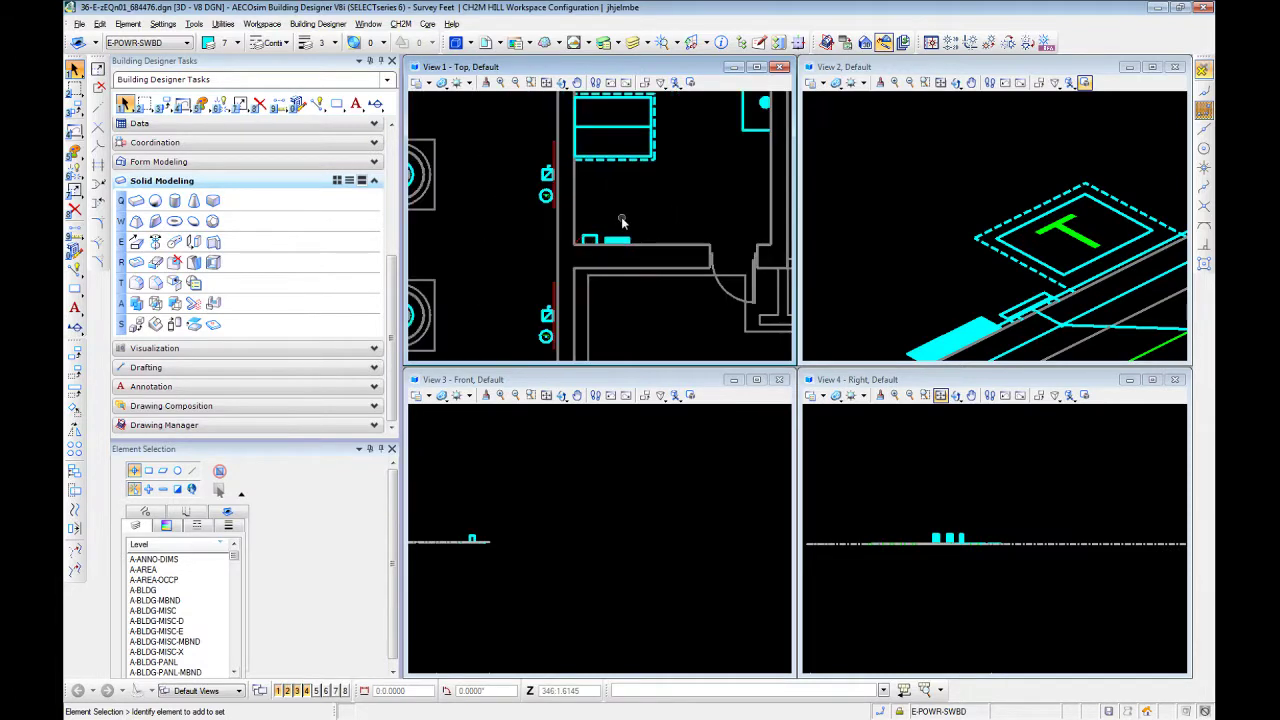
pyautogui.click(645, 150)
pyautogui.click(677, 178)
pyautogui.click(592, 238)
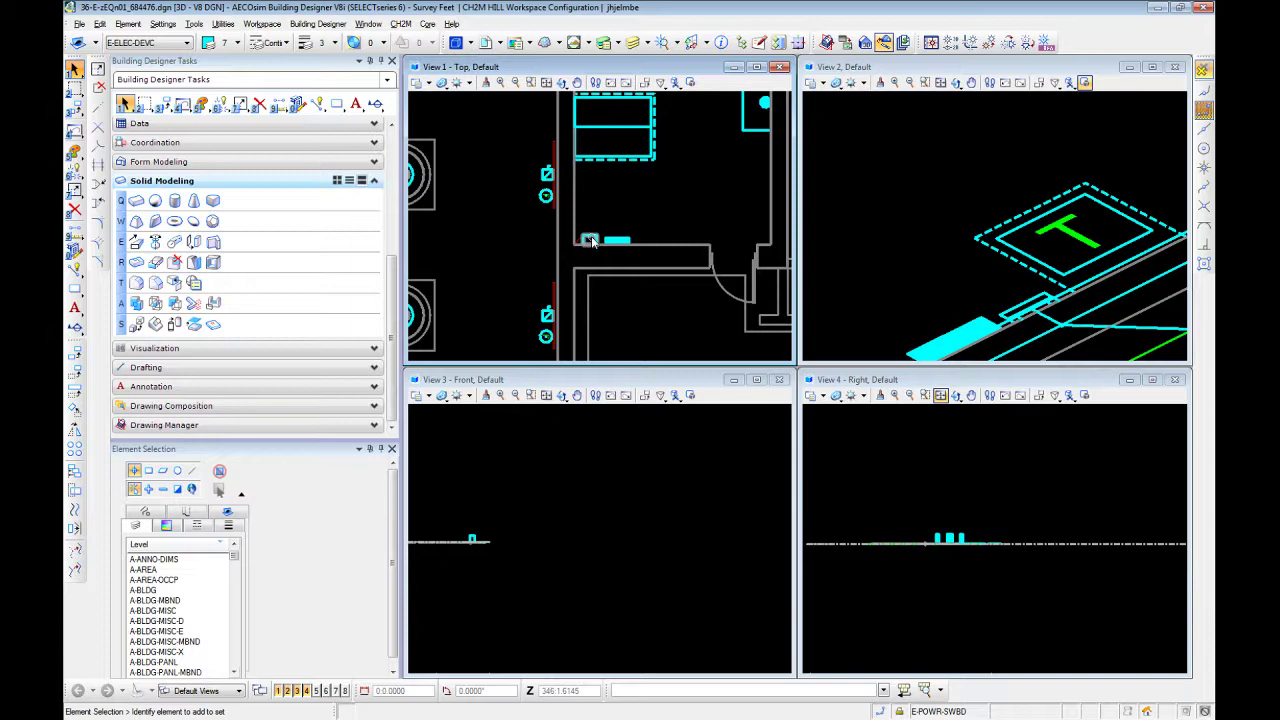
# Copy the small referenced device rectangle to a clear spot directly above its original in plan.
pyautogui.scroll(2, 591, 241)
pyautogui.rightClick(592, 242)
pyautogui.click(635, 247)
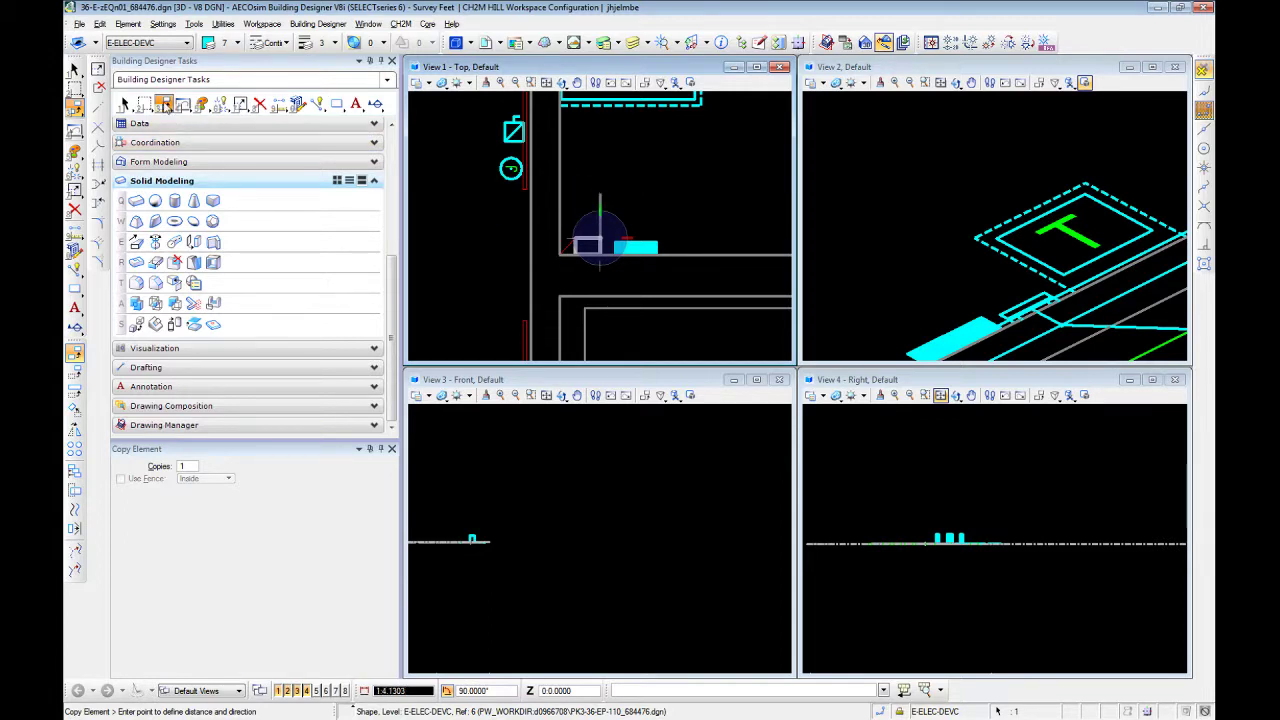
pyautogui.click(164, 104)
pyautogui.click(214, 116)
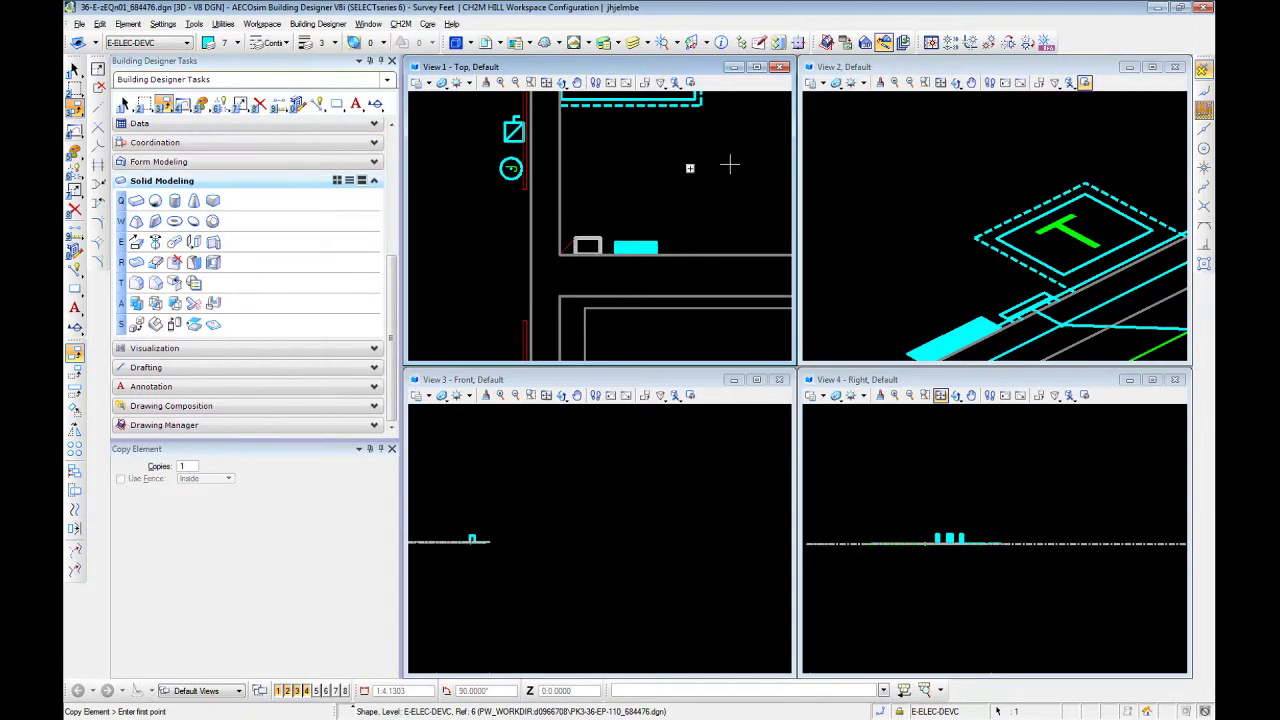
pyautogui.click(600, 242)
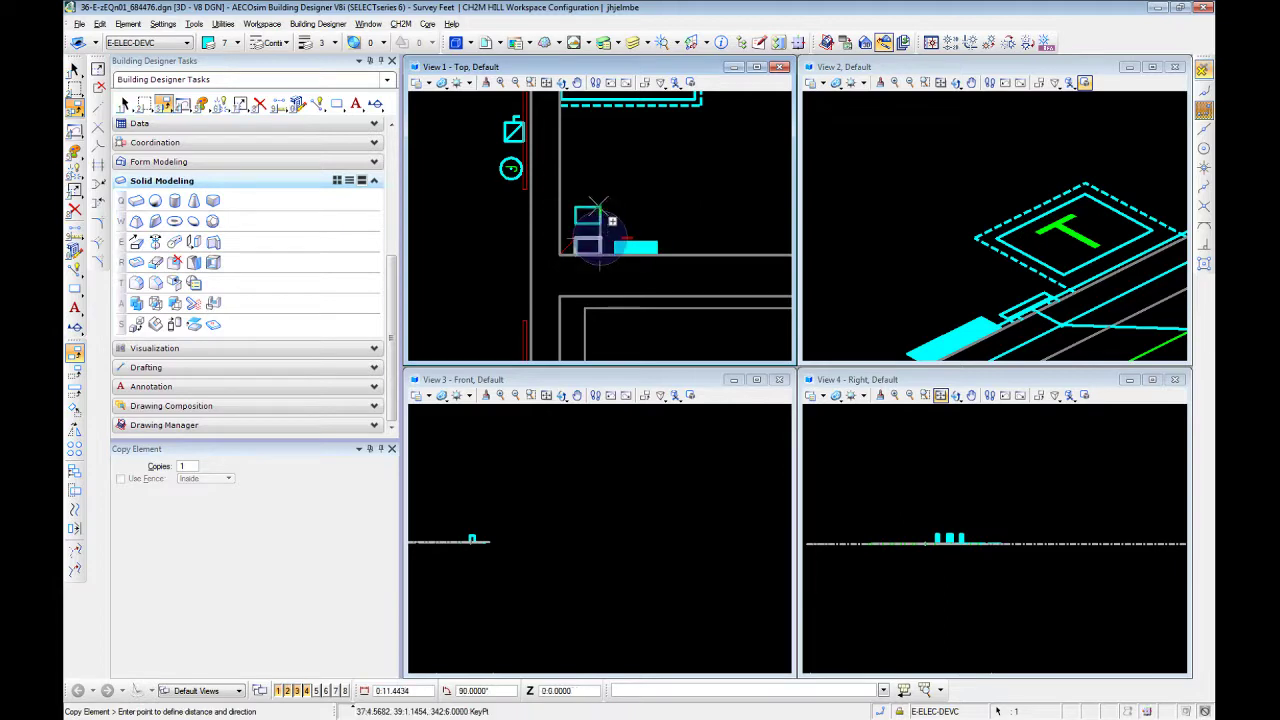
pyautogui.click(593, 195)
pyautogui.press('Escape')
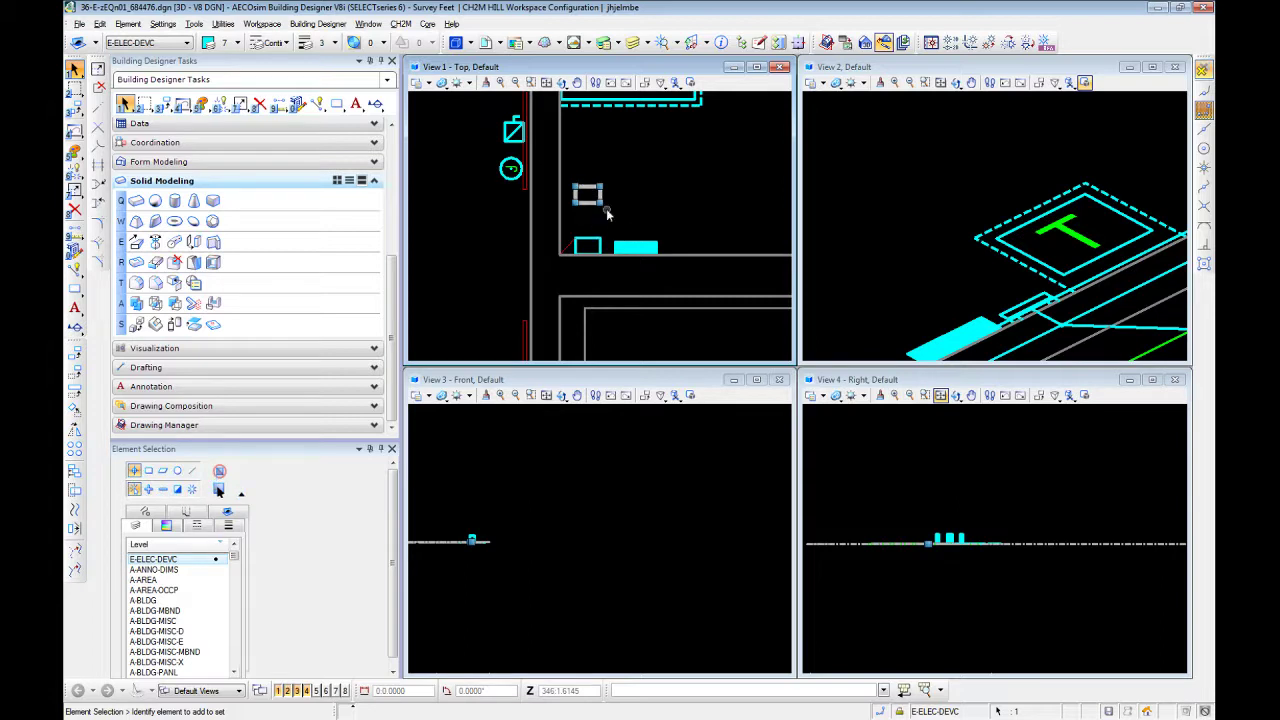
# Move the copied rectangle by its lower corner straight down onto the matching corner of the referenced outline.
pyautogui.press('3')
pyautogui.press('2')
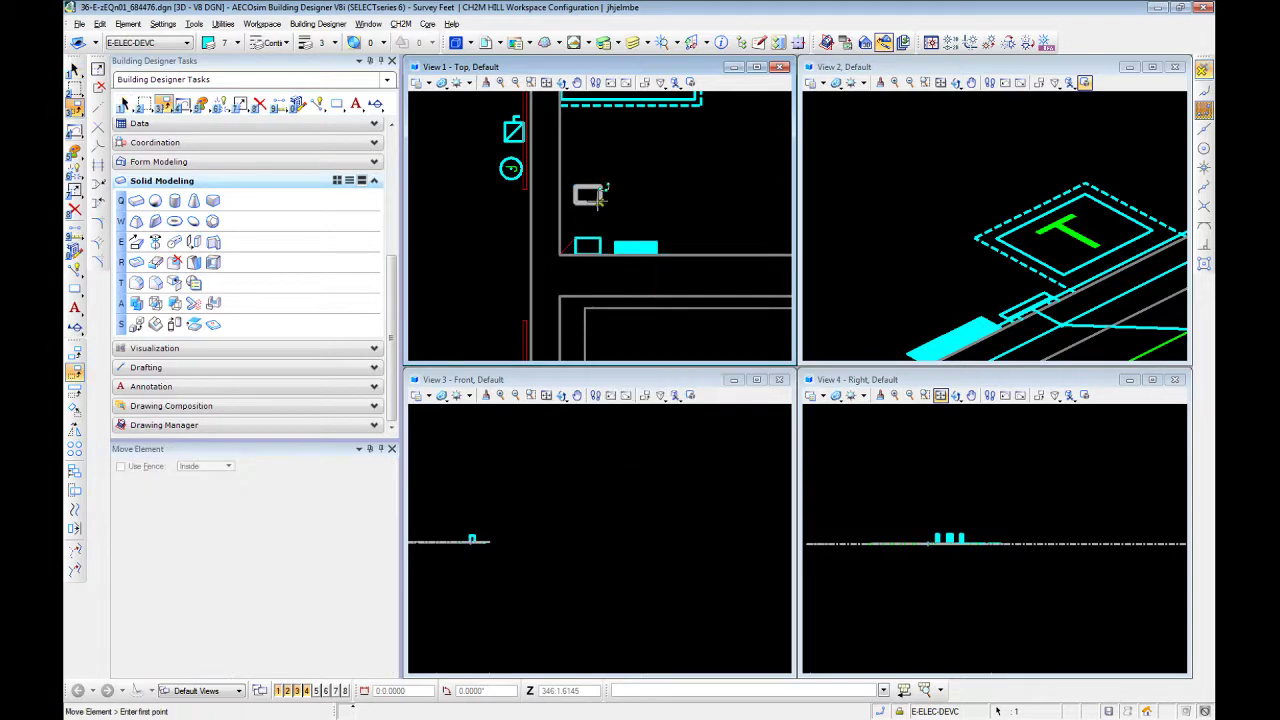
pyautogui.click(600, 203)
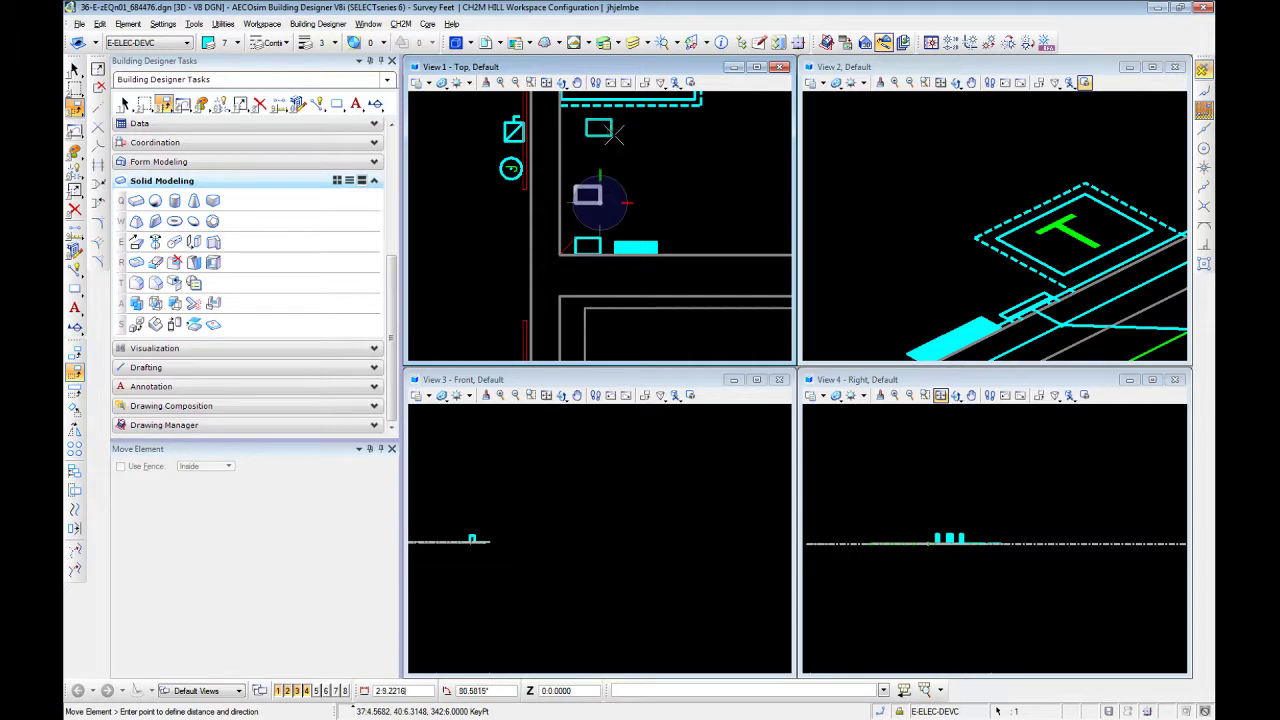
pyautogui.press('Return')
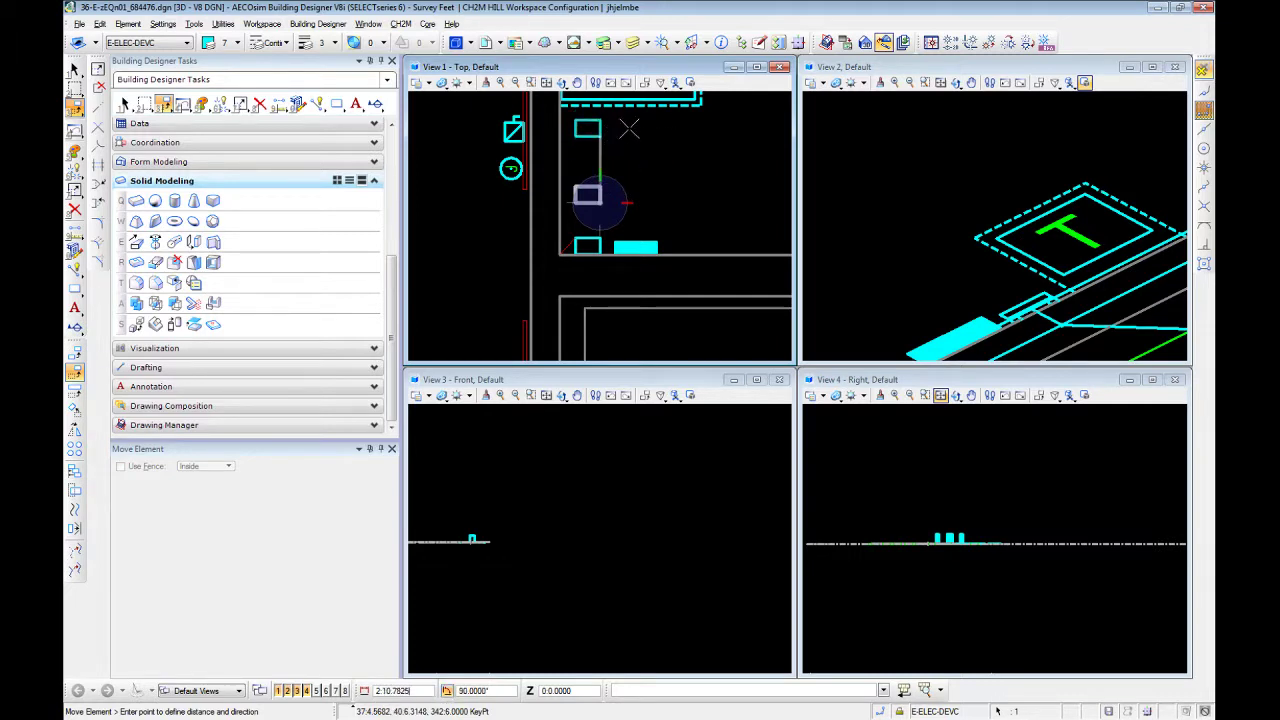
pyautogui.scroll(4, 590, 240)
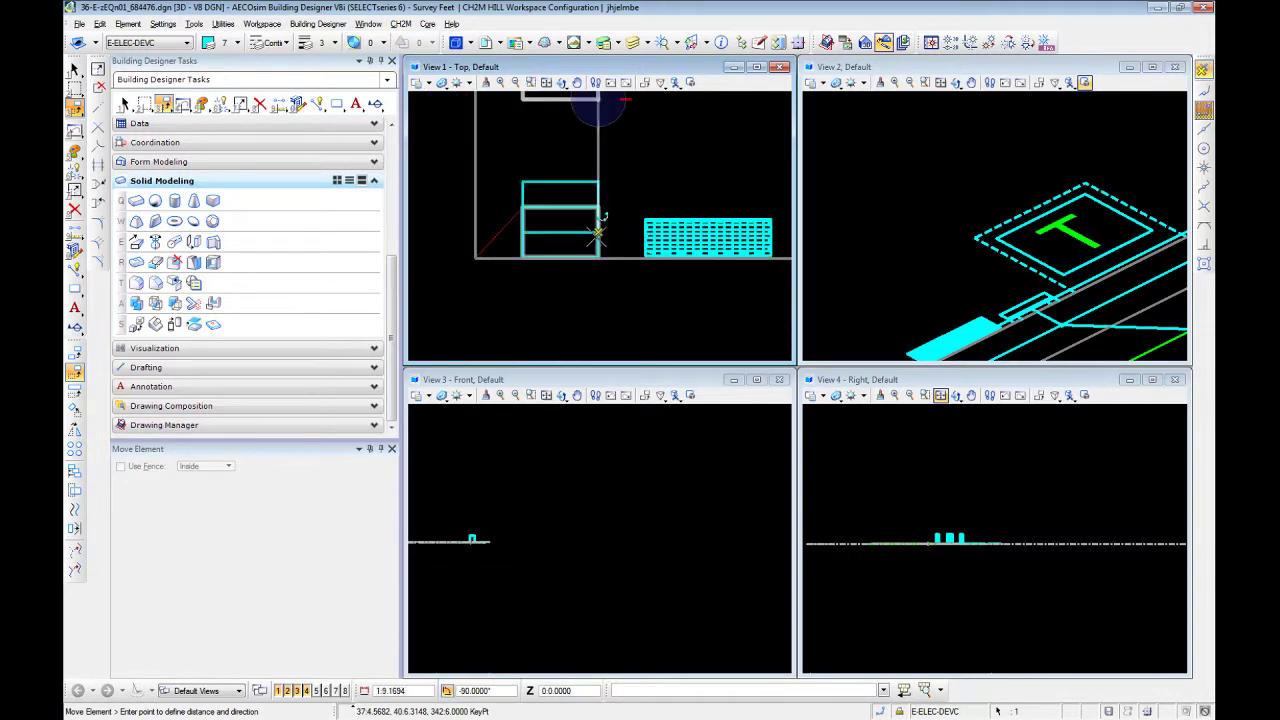
pyautogui.rightClick(628, 197)
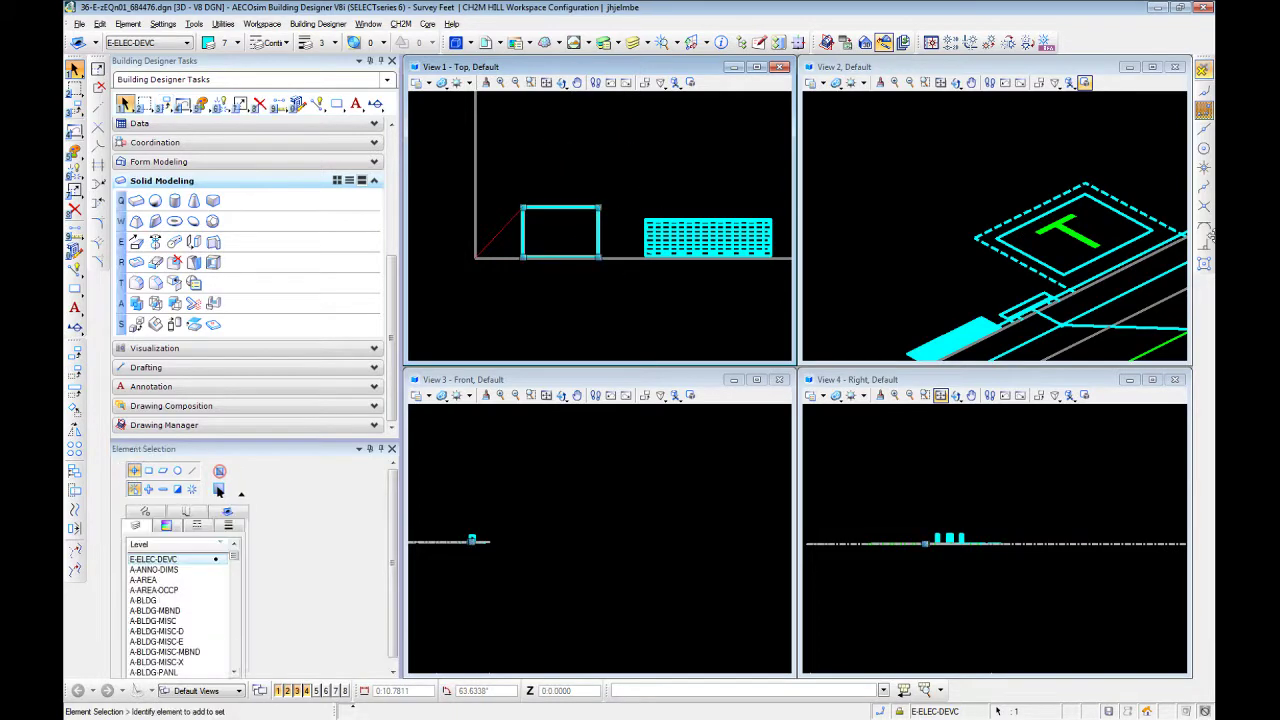
# Extrude the copied device rectangle orthogonally downward into a short solid with an exact typed distance.
pyautogui.scroll(-7, 970, 268)
pyautogui.scroll(-3, 936, 275)
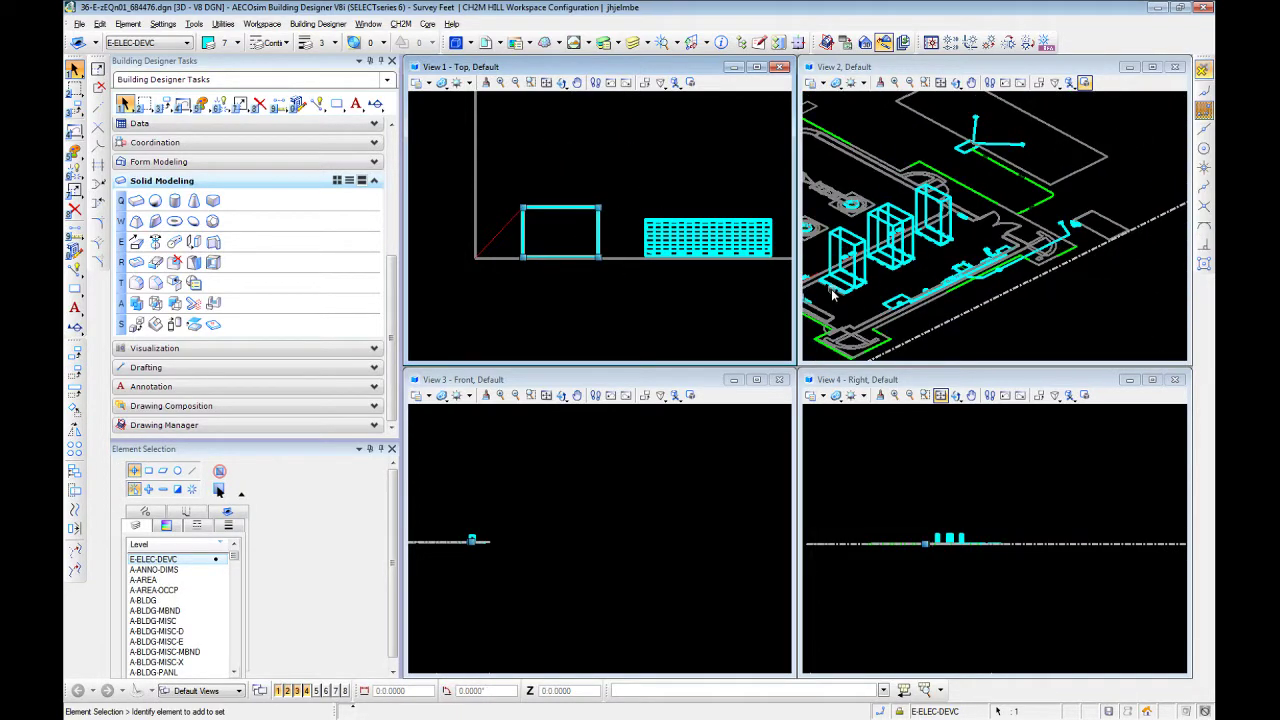
pyautogui.moveTo(835, 291); pyautogui.dragTo(1013, 271, button='middle')
pyautogui.scroll(3, 1013, 271)
pyautogui.scroll(3, 1014, 276)
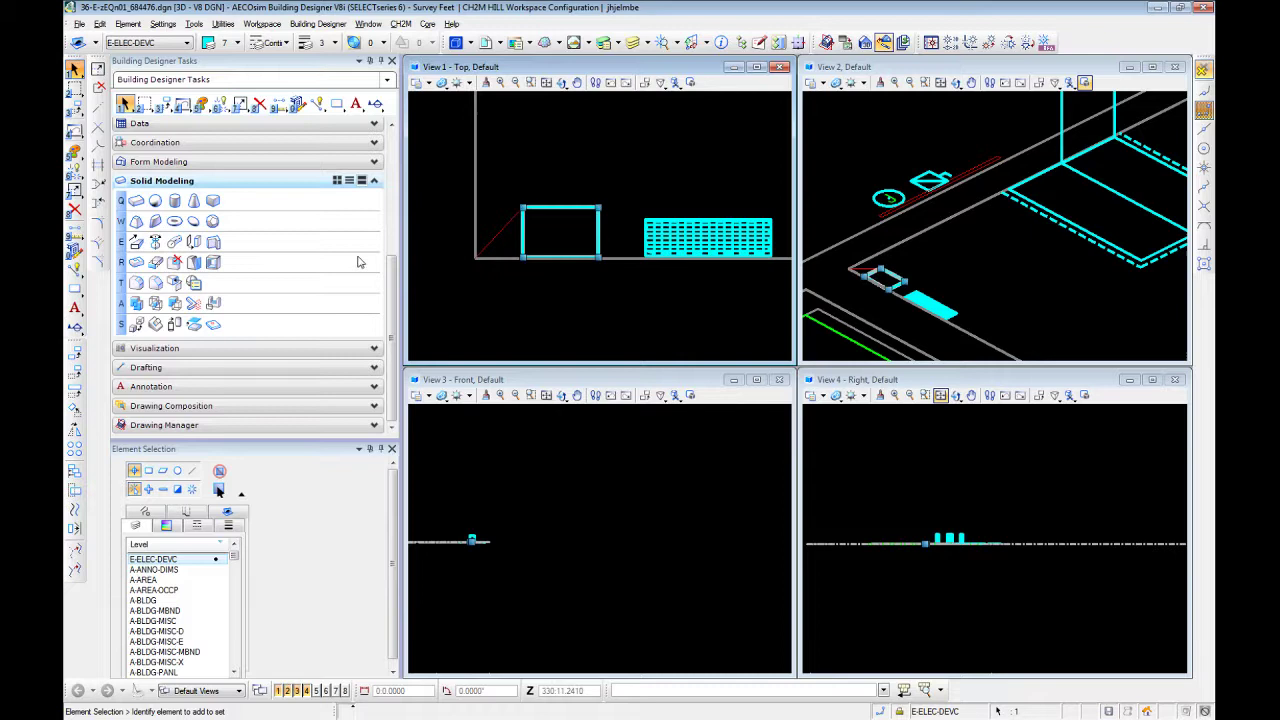
pyautogui.click(136, 241)
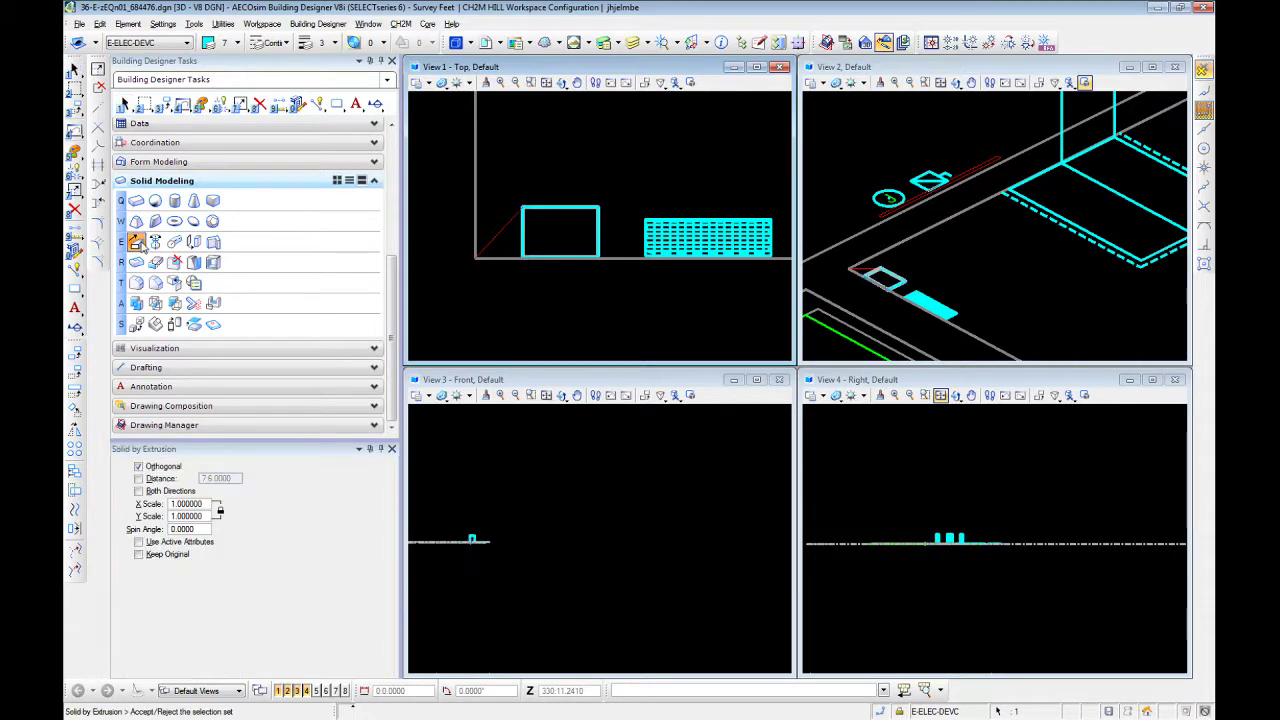
pyautogui.click(918, 289)
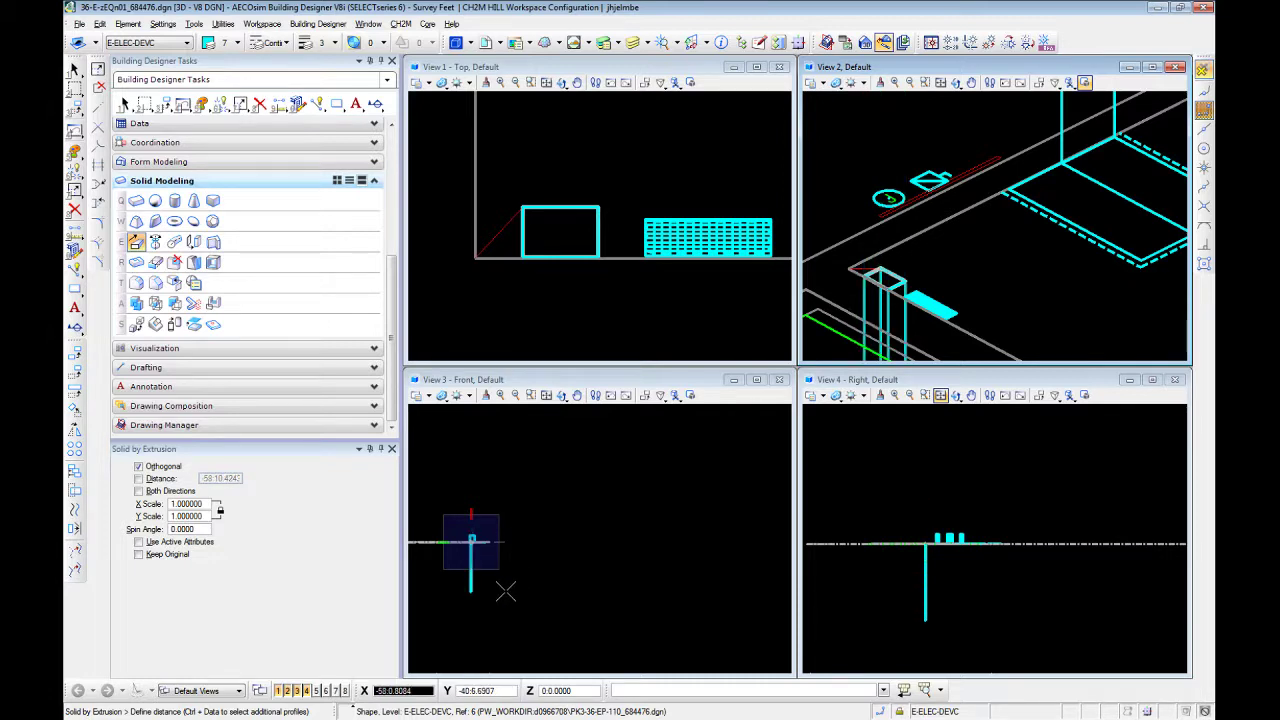
pyautogui.write('3')
pyautogui.press('BackSpace')
pyautogui.write('1')
pyautogui.click(506, 591)
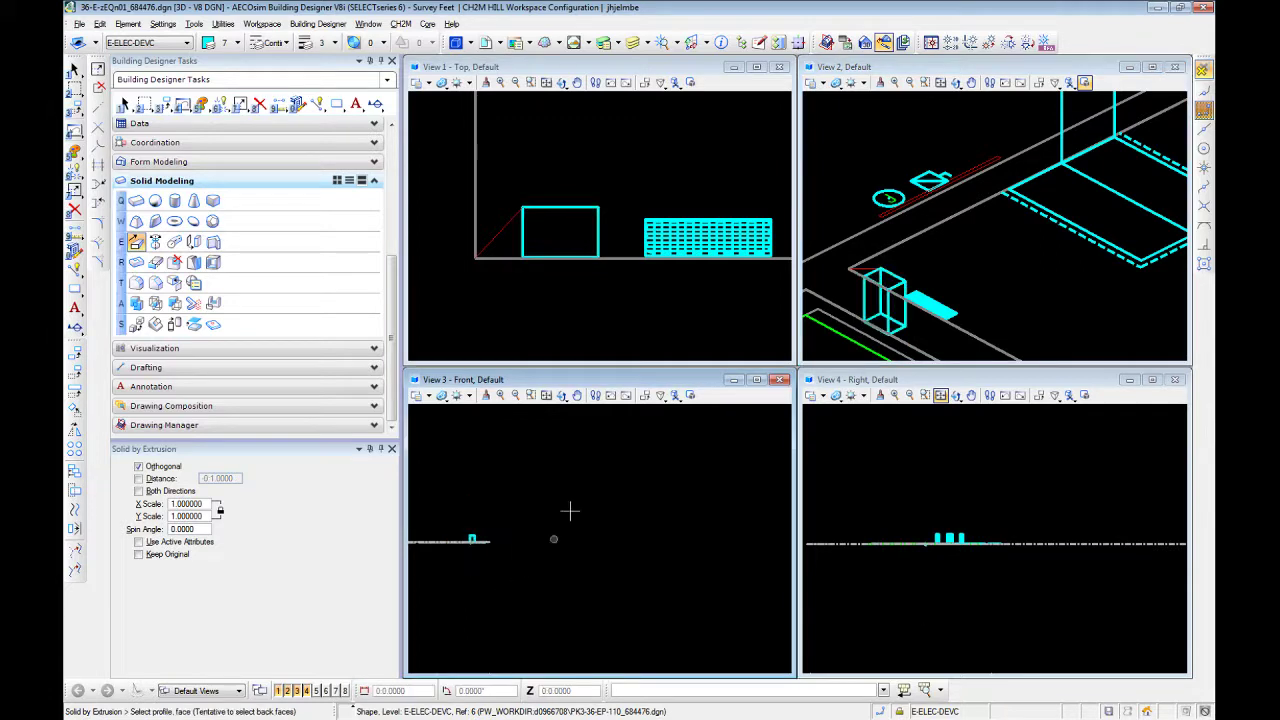
# Move the extruded device solid vertically upward 5.5 feet, using a point on its vertical edge as the base, and clear the selection.
pyautogui.scroll(2, 898, 306)
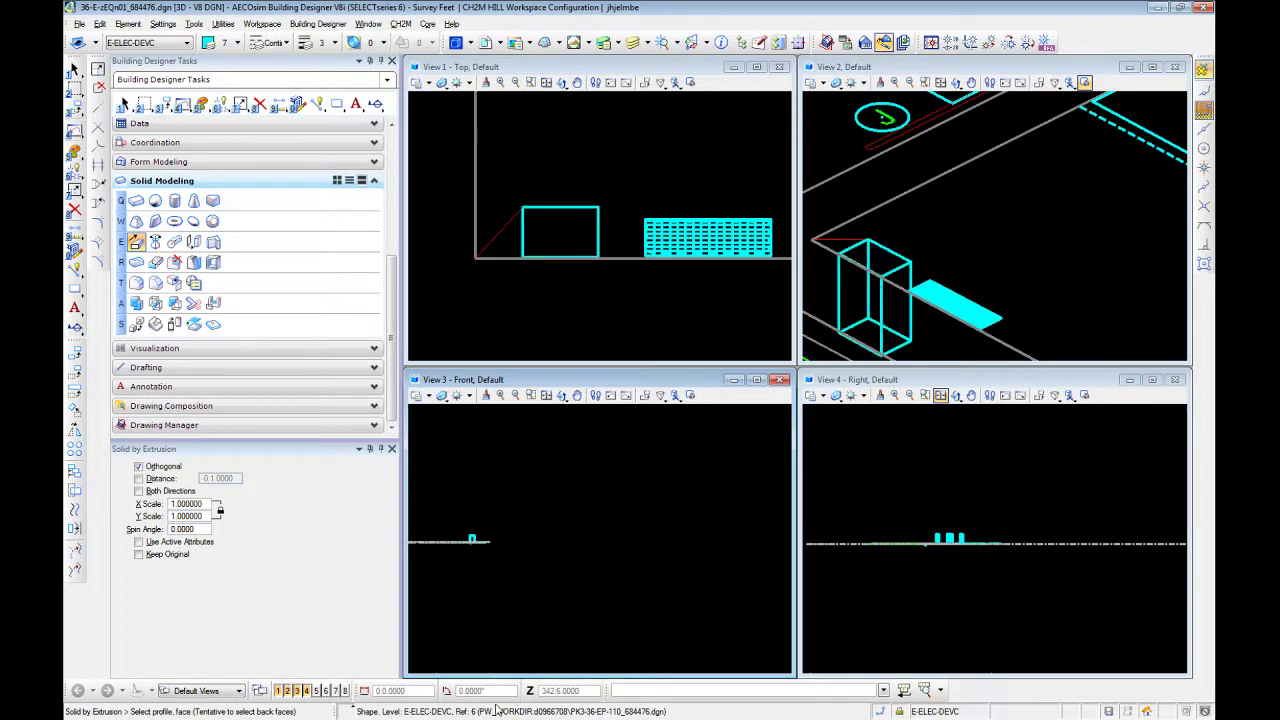
pyautogui.press('Escape')
pyautogui.click(880, 323)
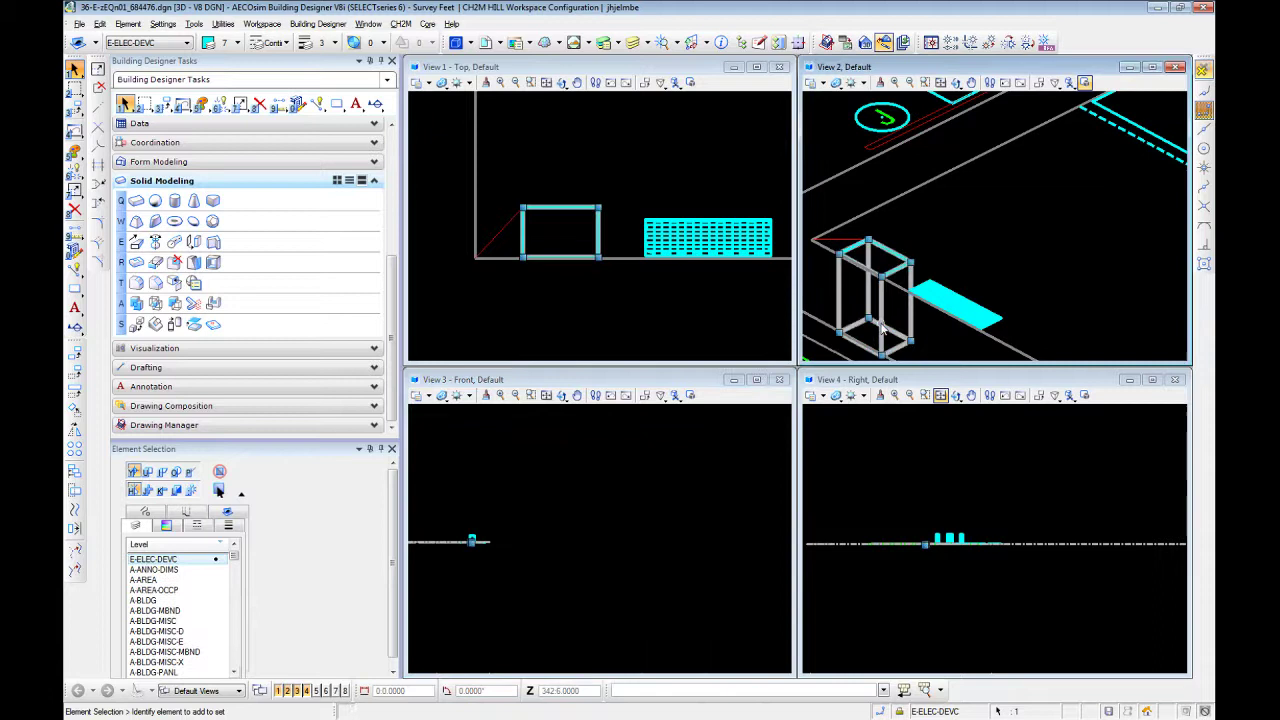
pyautogui.press('3')
pyautogui.press('2')
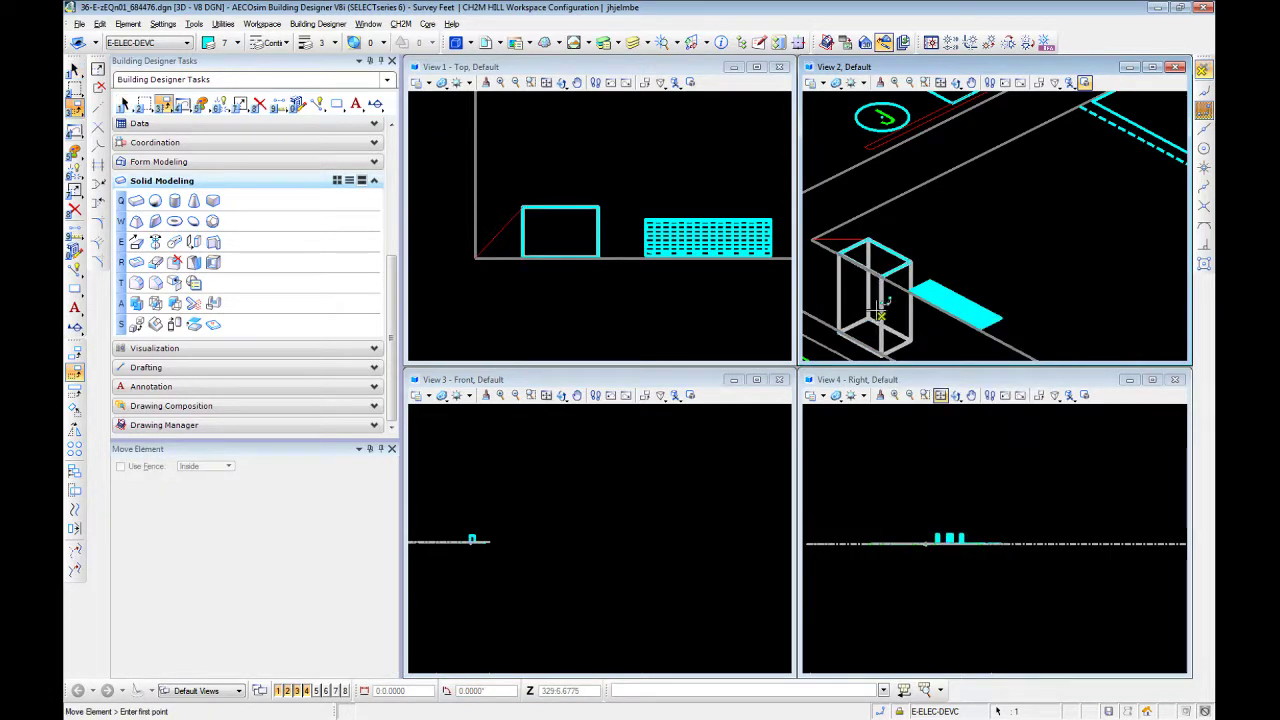
pyautogui.click(882, 313)
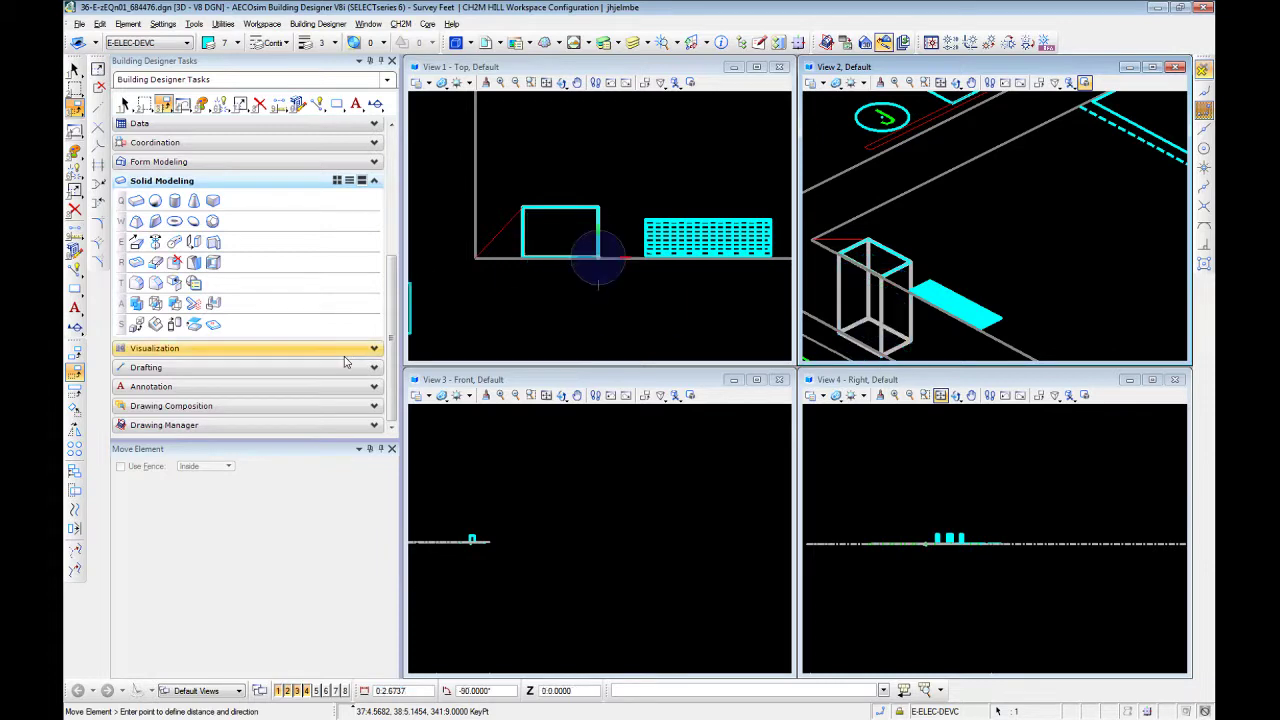
pyautogui.click(471, 540)
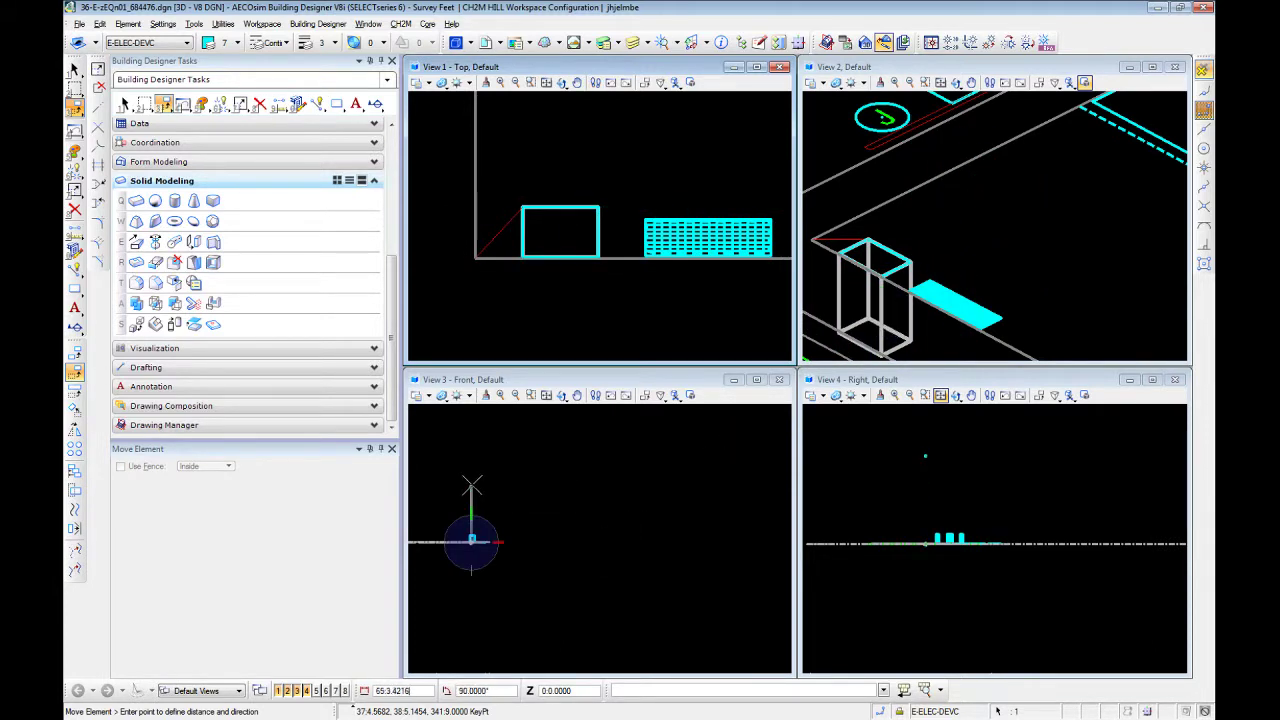
pyautogui.click(497, 466)
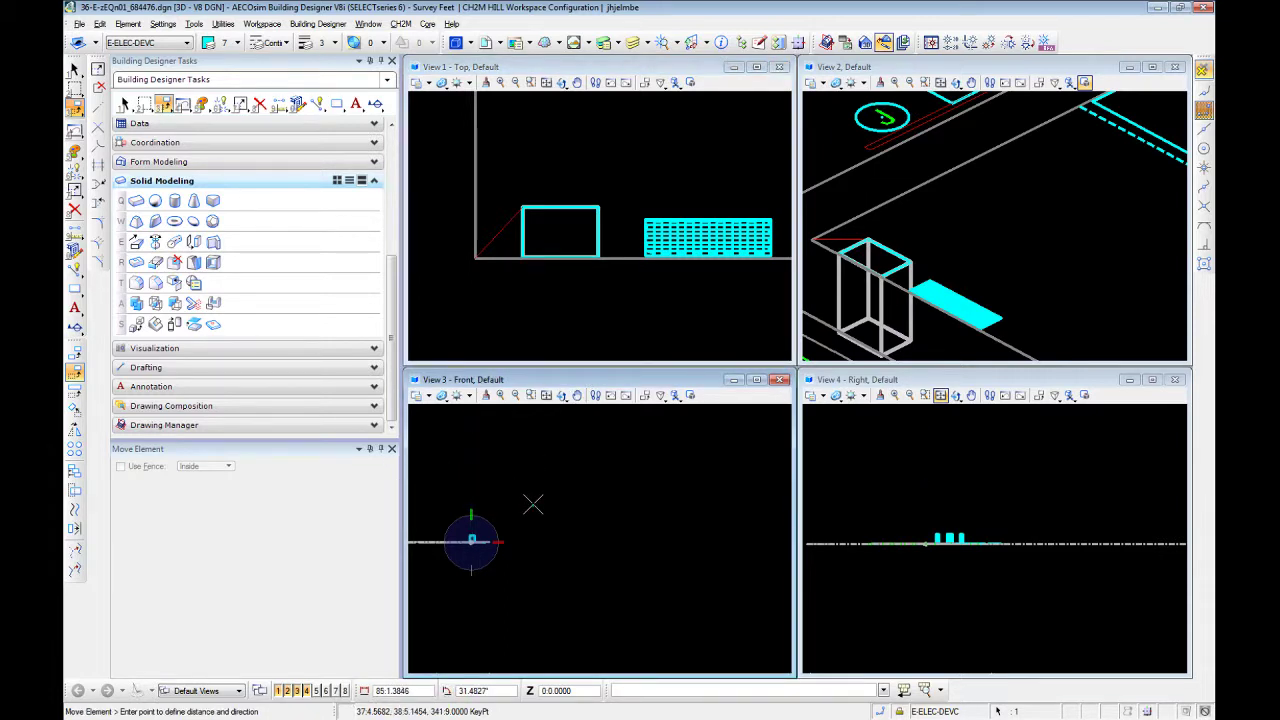
pyautogui.click(531, 395)
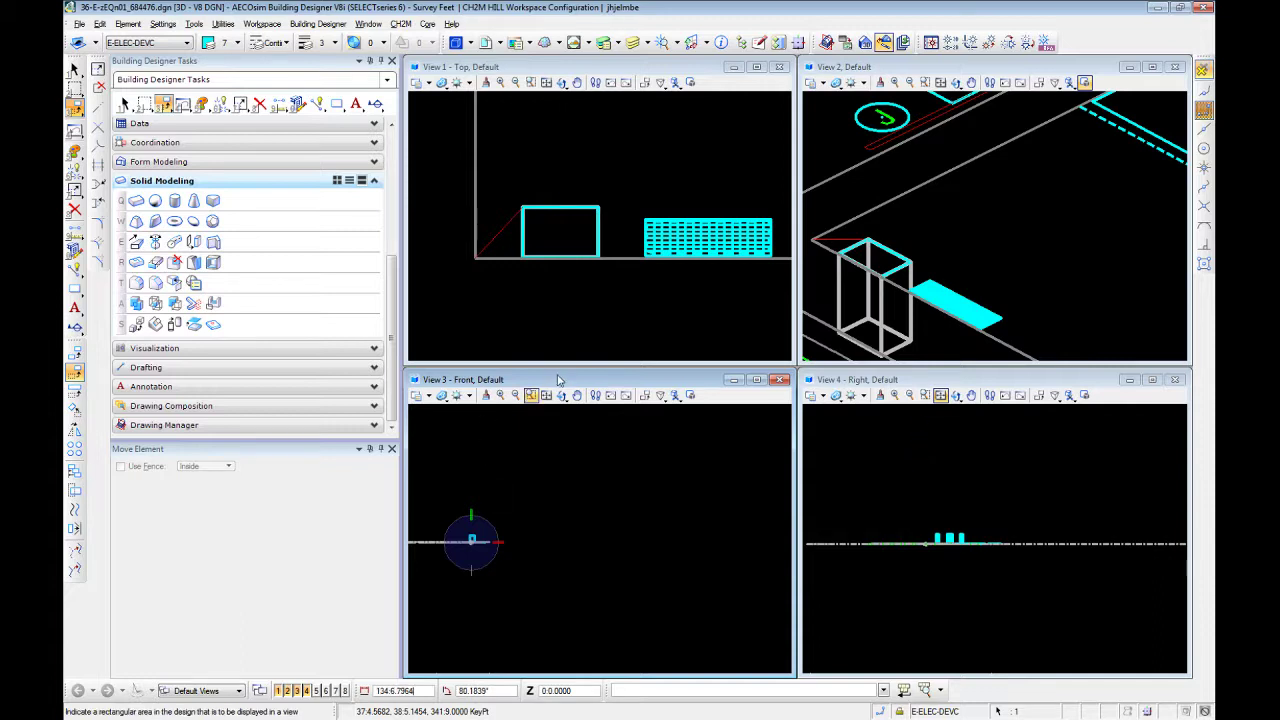
pyautogui.press('Escape')
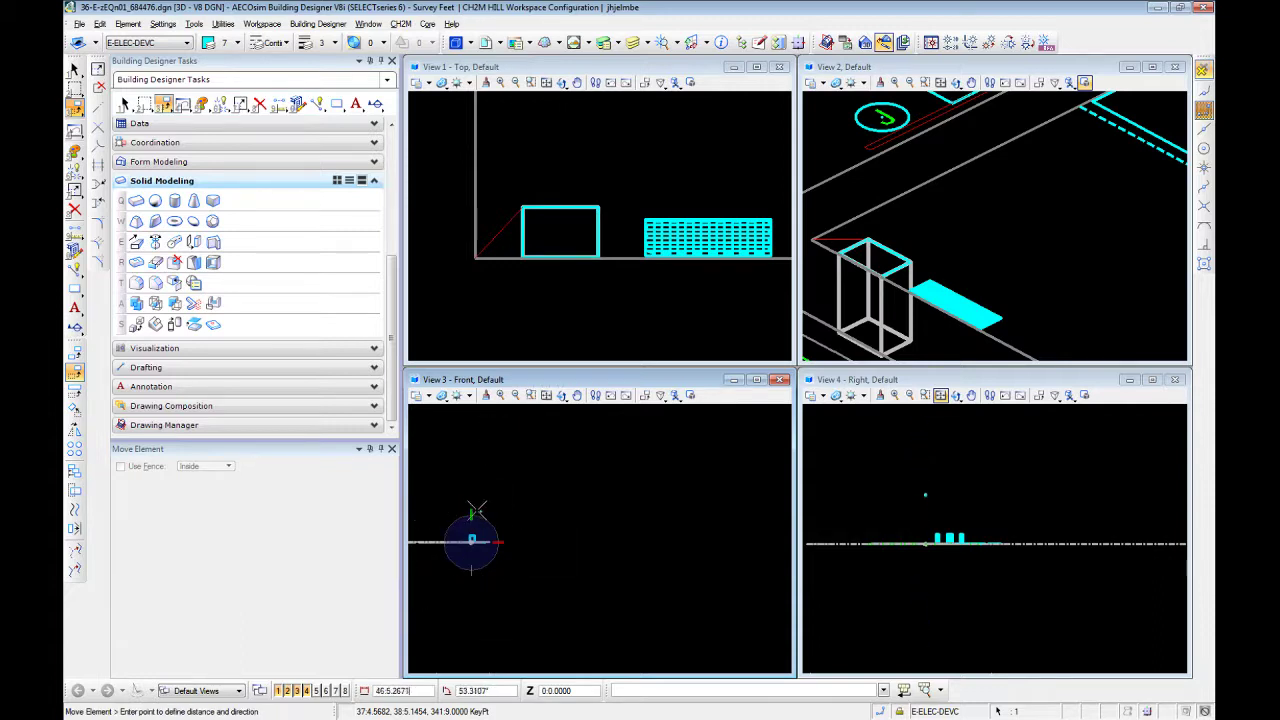
pyautogui.press('Return')
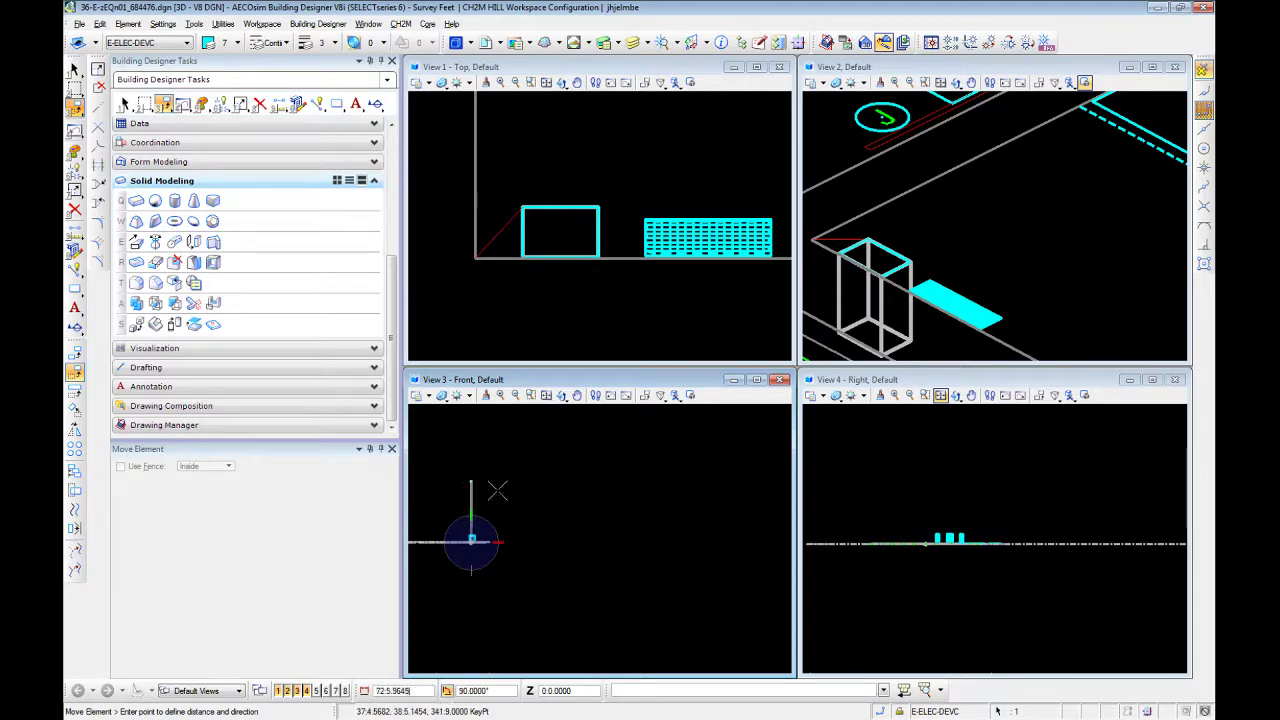
pyautogui.scroll(-1, 940, 240)
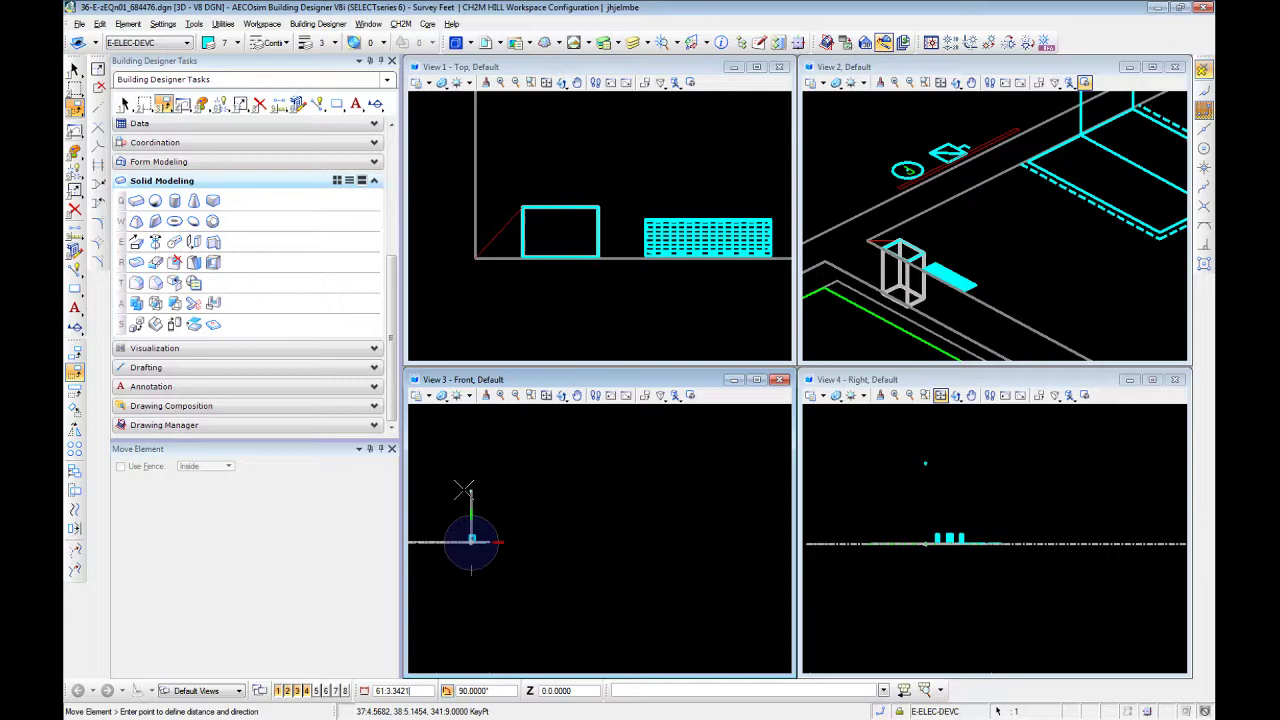
pyautogui.write('5.5')
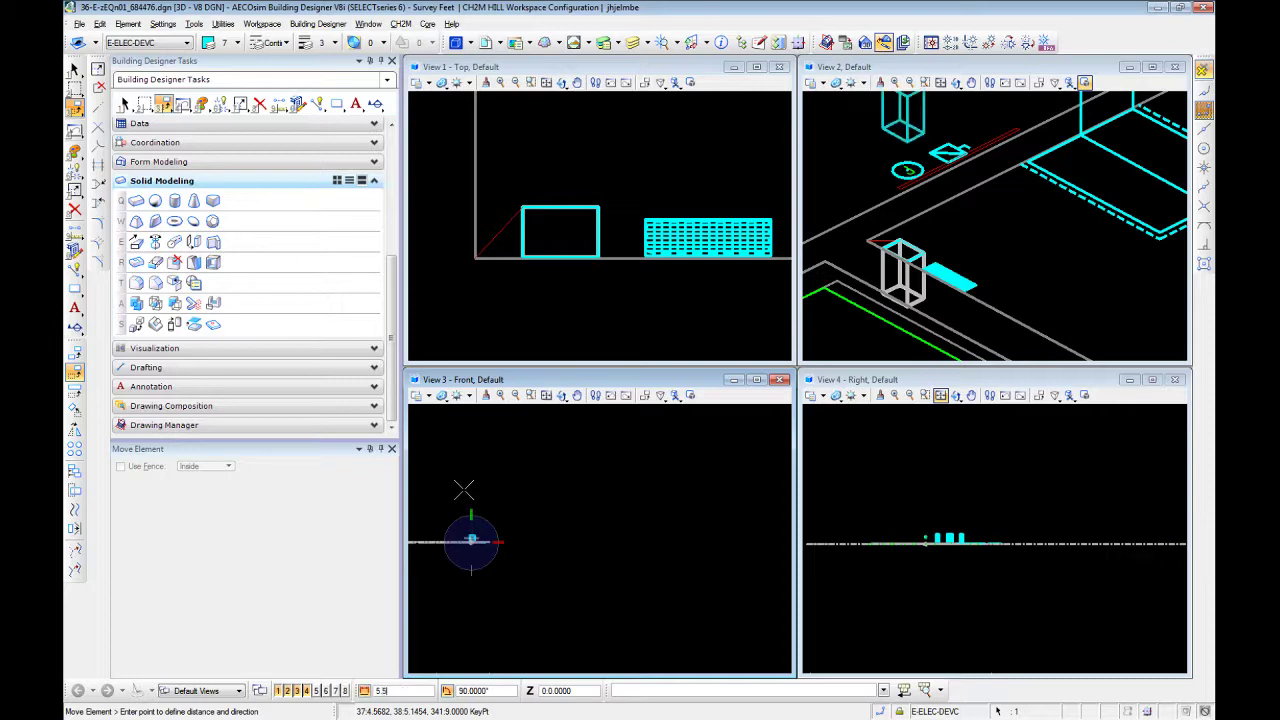
pyautogui.click(464, 490)
pyautogui.rightClick(464, 490)
pyautogui.scroll(-5, 1108, 229)
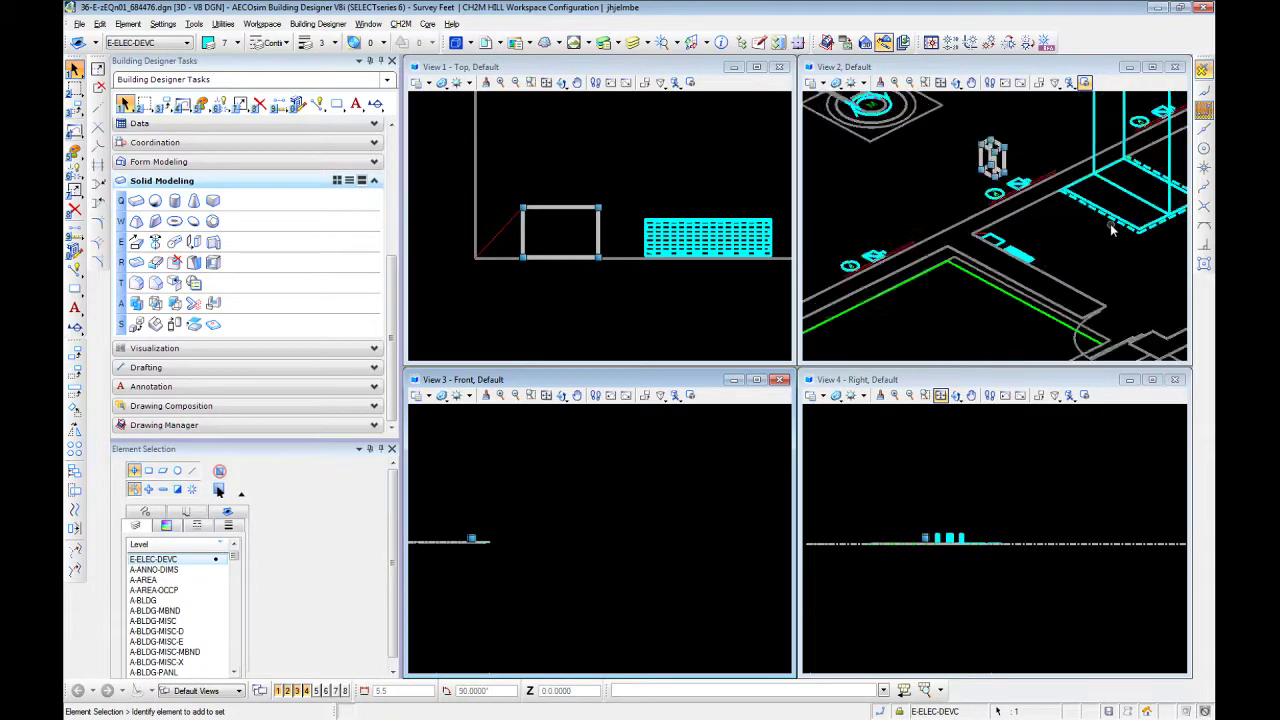
pyautogui.moveTo(1066, 213); pyautogui.dragTo(859, 306, button='middle')
pyautogui.click(975, 244)
pyautogui.scroll(-2, 859, 306)
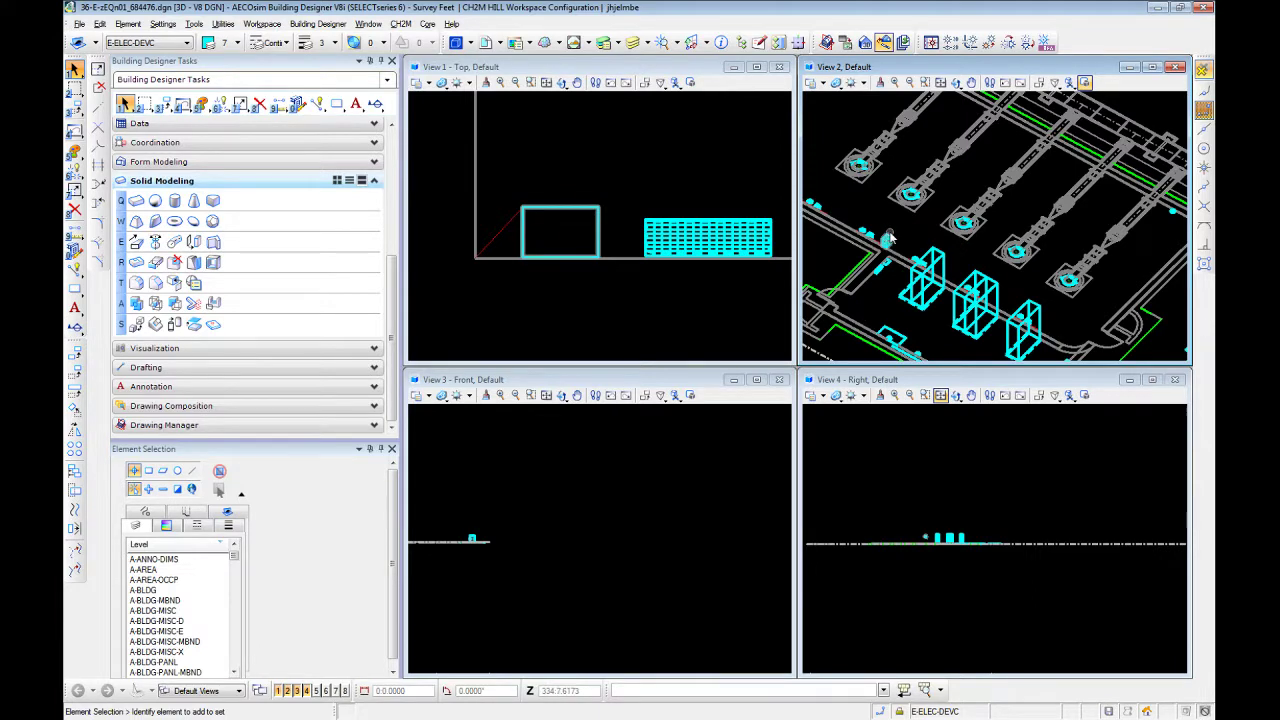
# Examine the raised device solid in the 3D view and the hatched power panel beside it in plan, leaving nothing selected.
pyautogui.scroll(3, 890, 265)
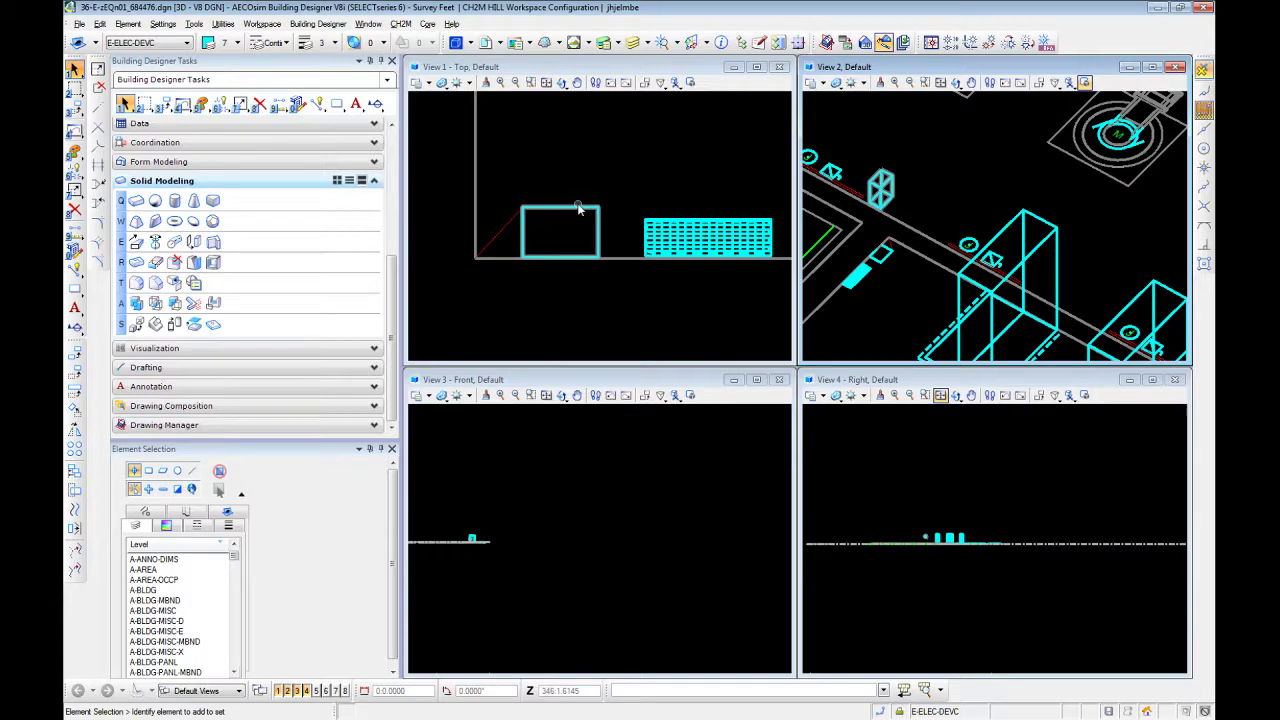
pyautogui.click(691, 222)
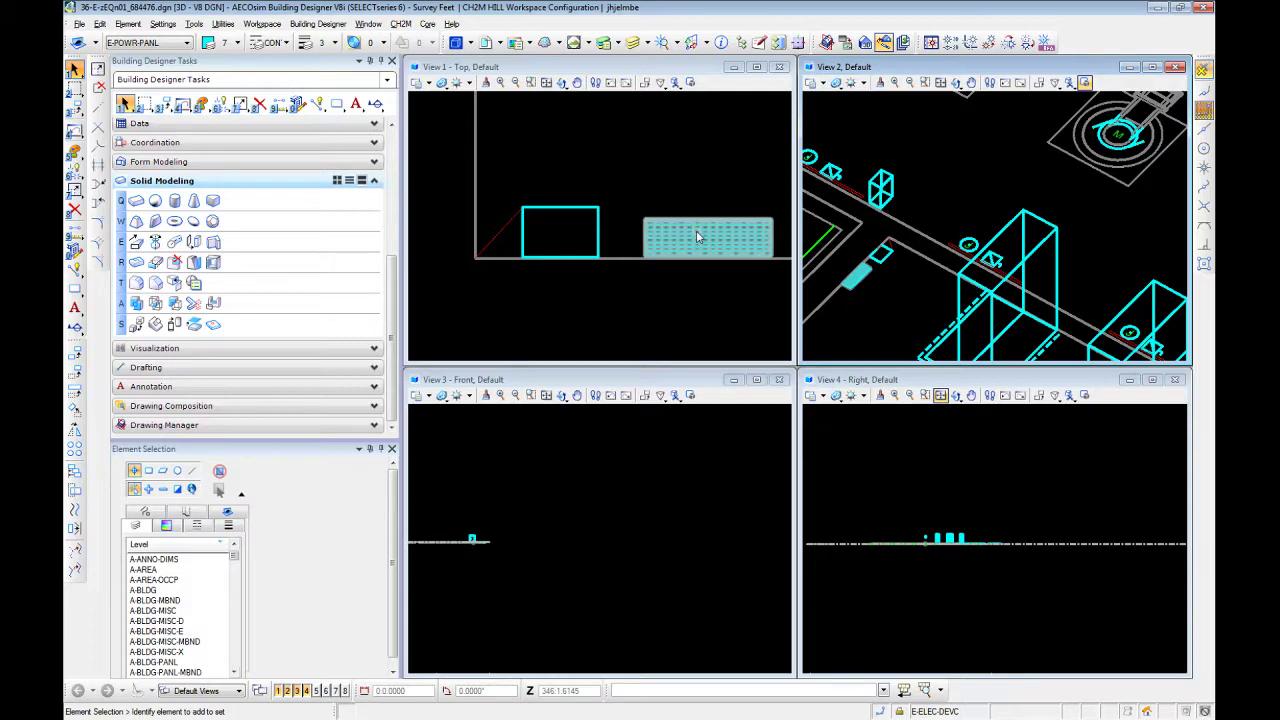
pyautogui.scroll(2, 726, 245)
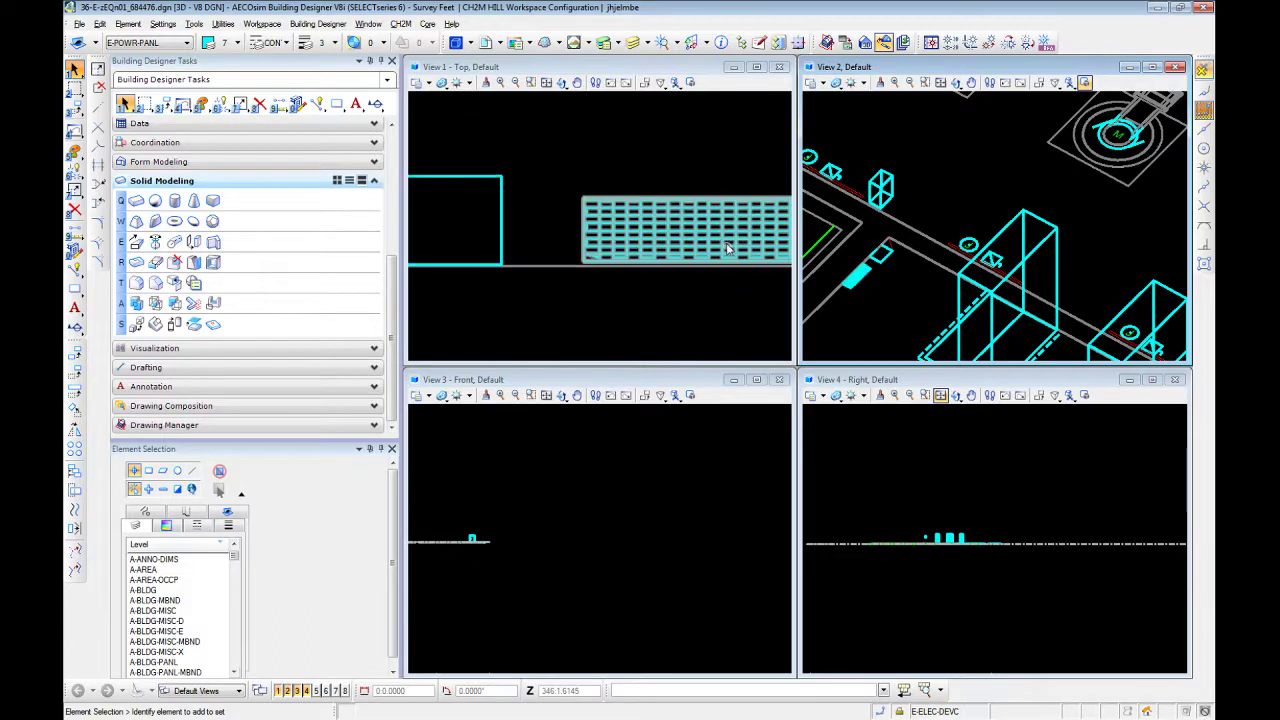
pyautogui.moveTo(727, 245); pyautogui.dragTo(610, 260, button='middle')
pyautogui.scroll(-3, 629, 265)
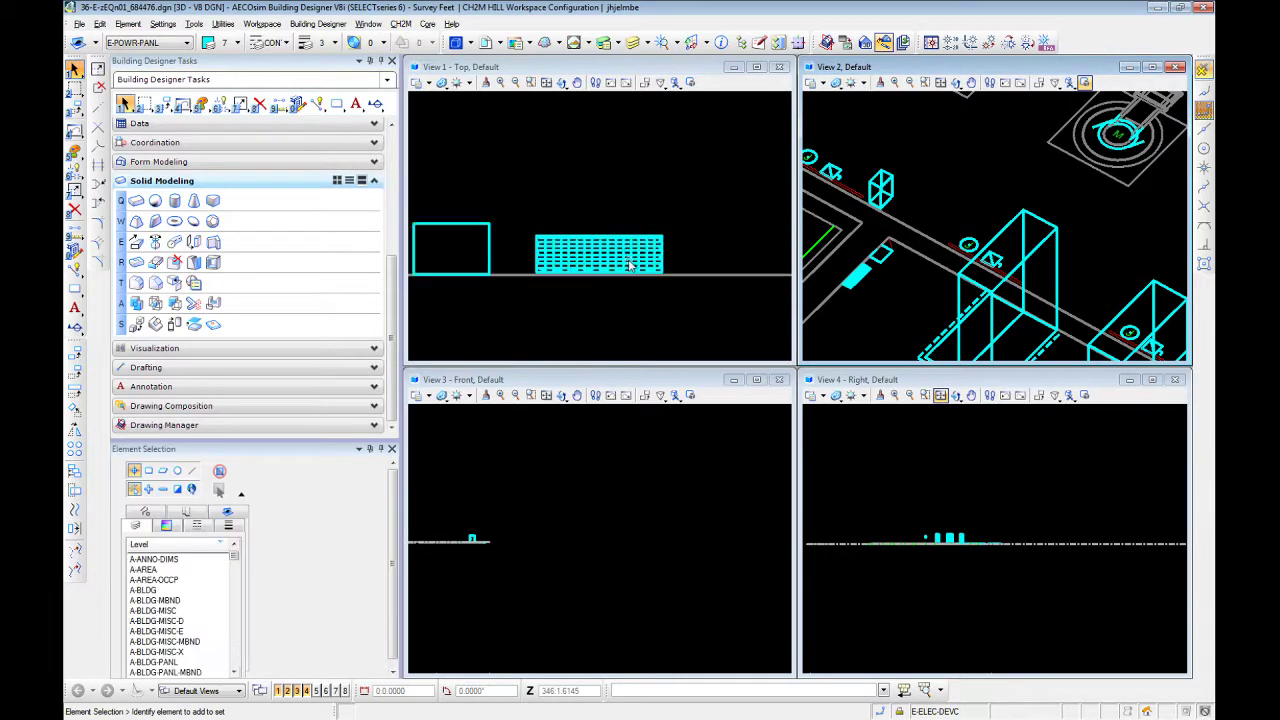
pyautogui.scroll(4, 630, 265)
pyautogui.scroll(-2, 555, 255)
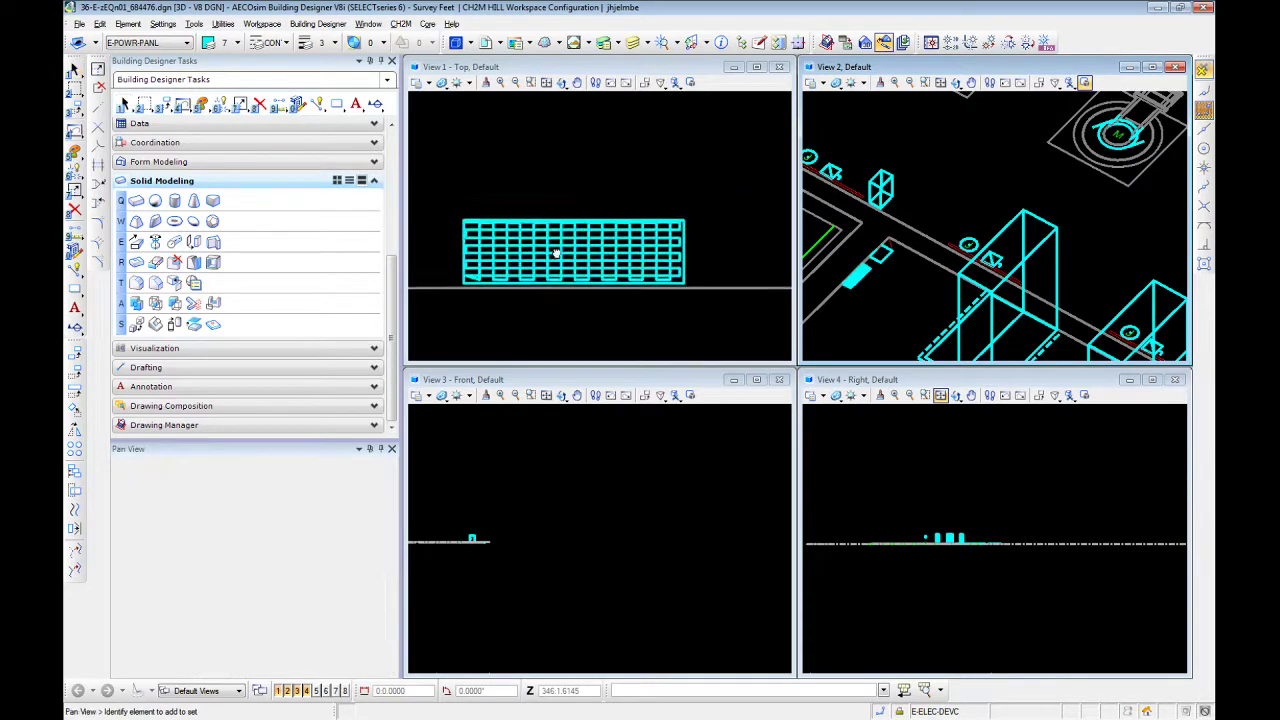
pyautogui.click(578, 250)
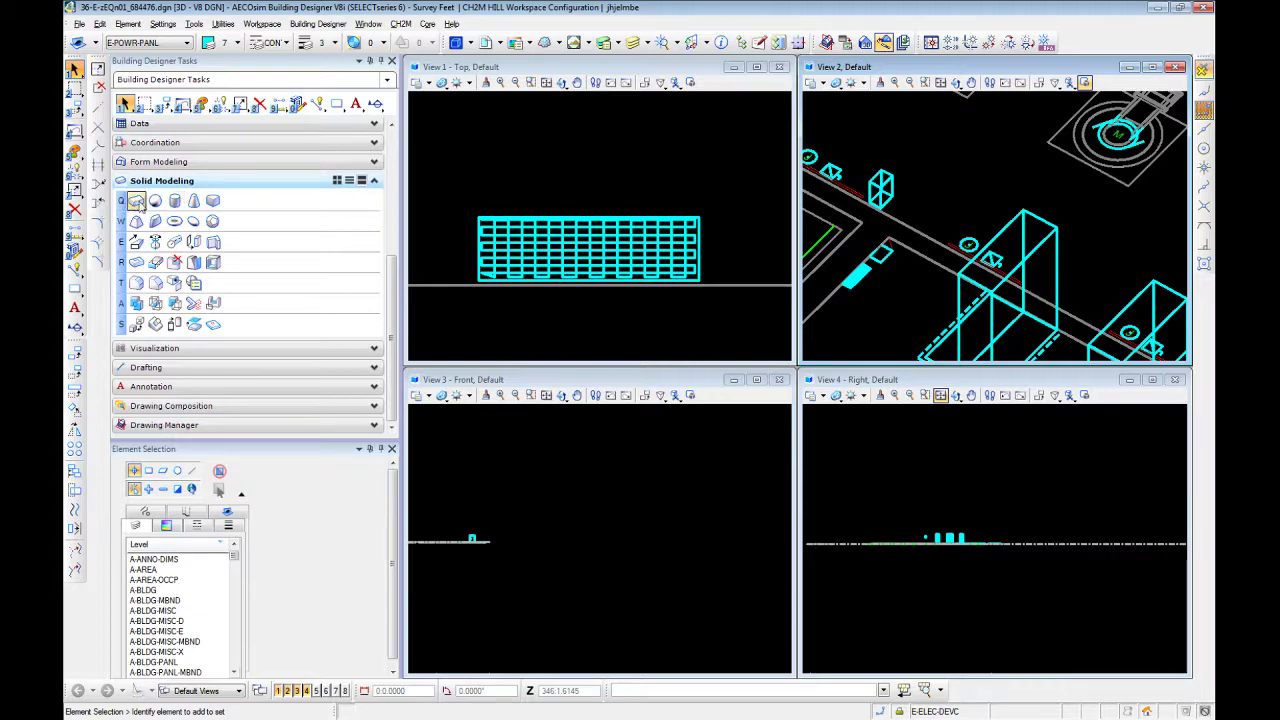
pyautogui.click(613, 165)
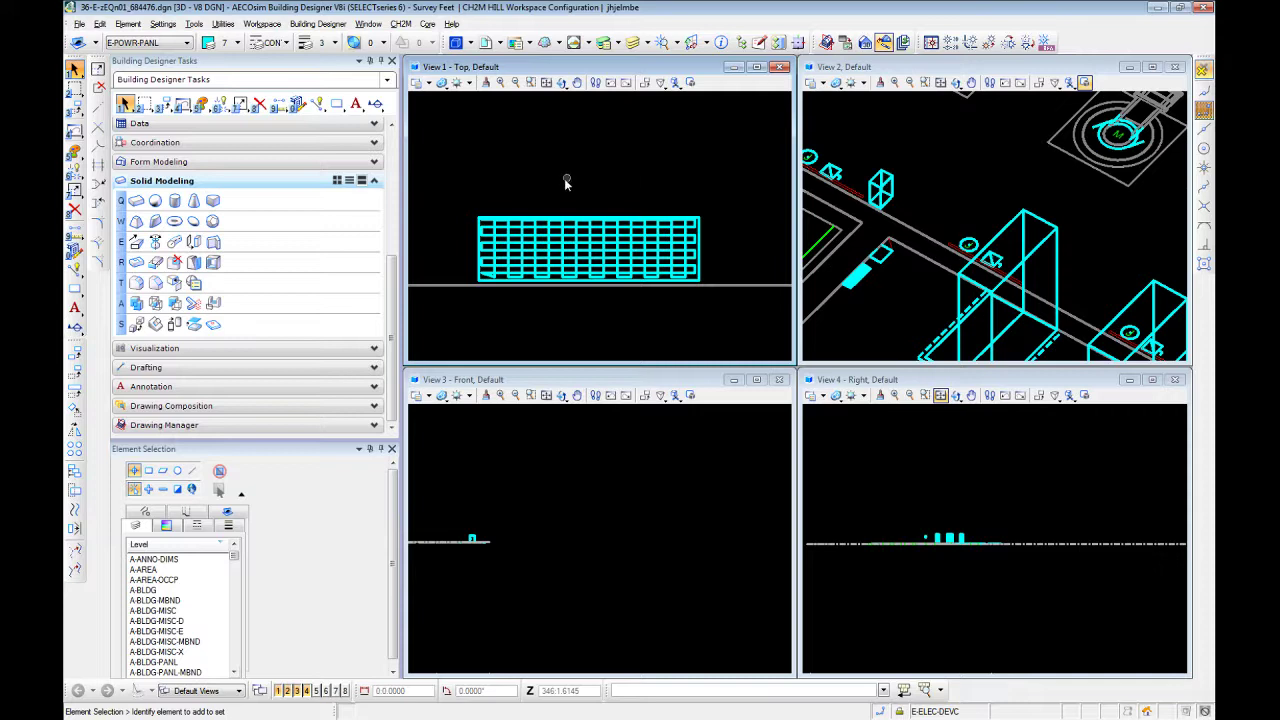